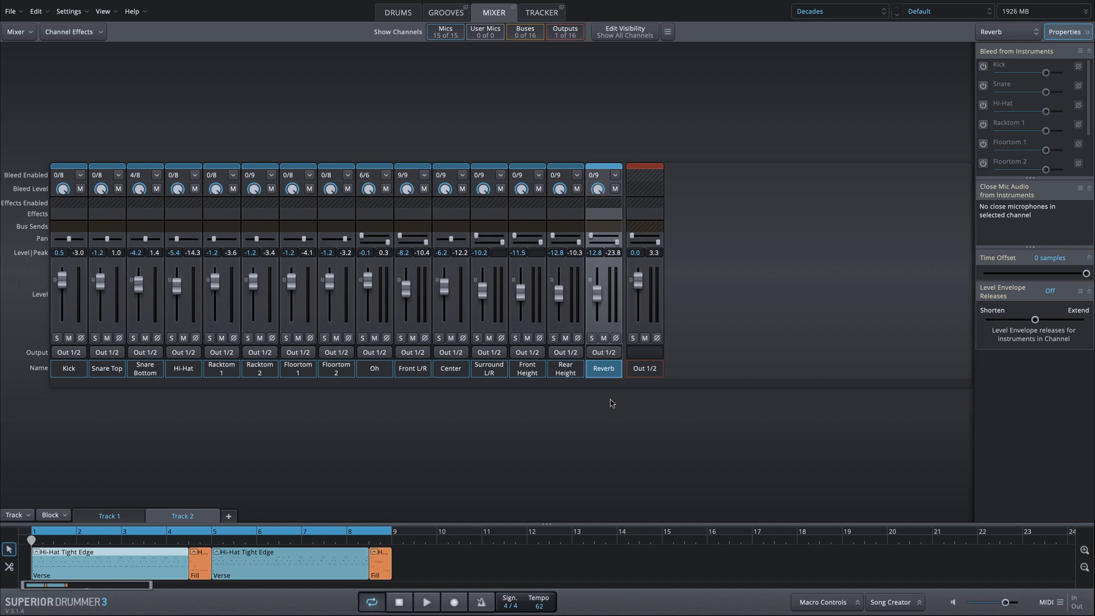
# View the drum kit, return to the mixer, and check the Reverb channel's bleed options without changing them.
pyautogui.click(399, 13)
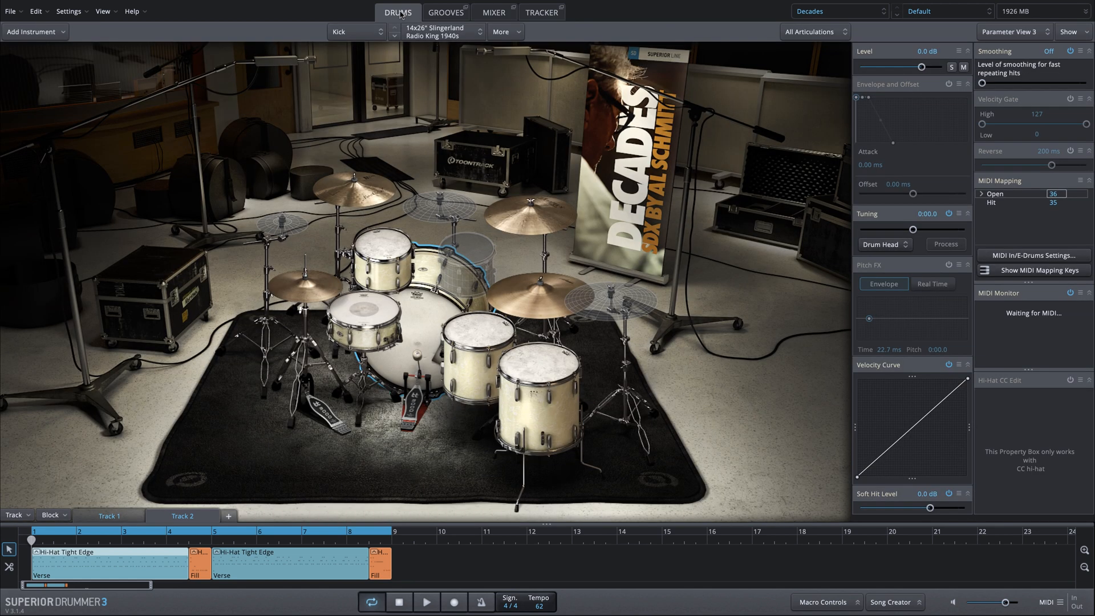
pyautogui.click(491, 13)
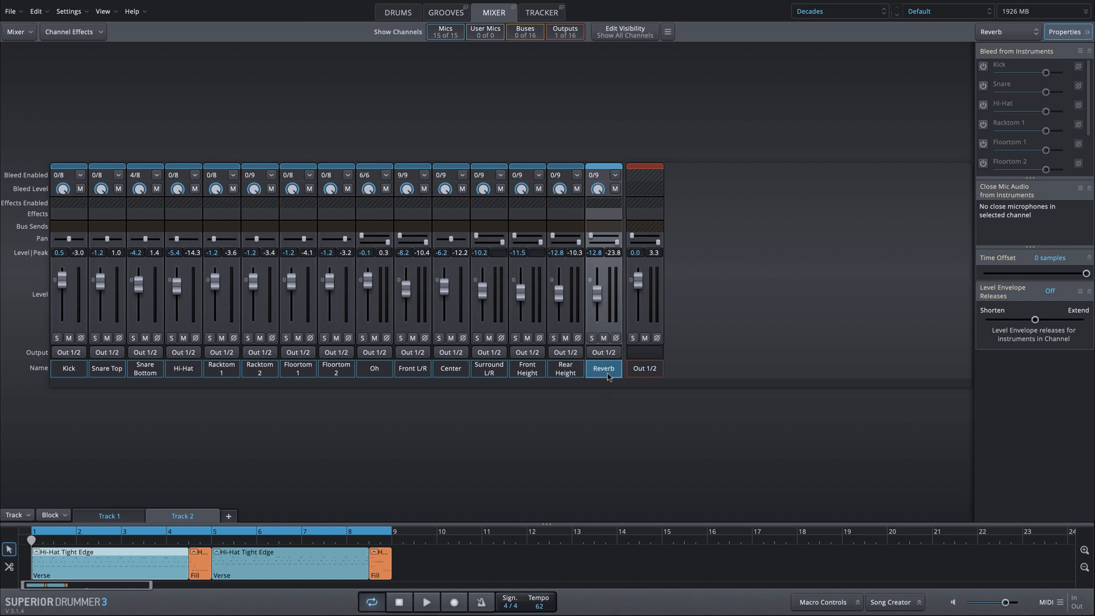
pyautogui.click(615, 177)
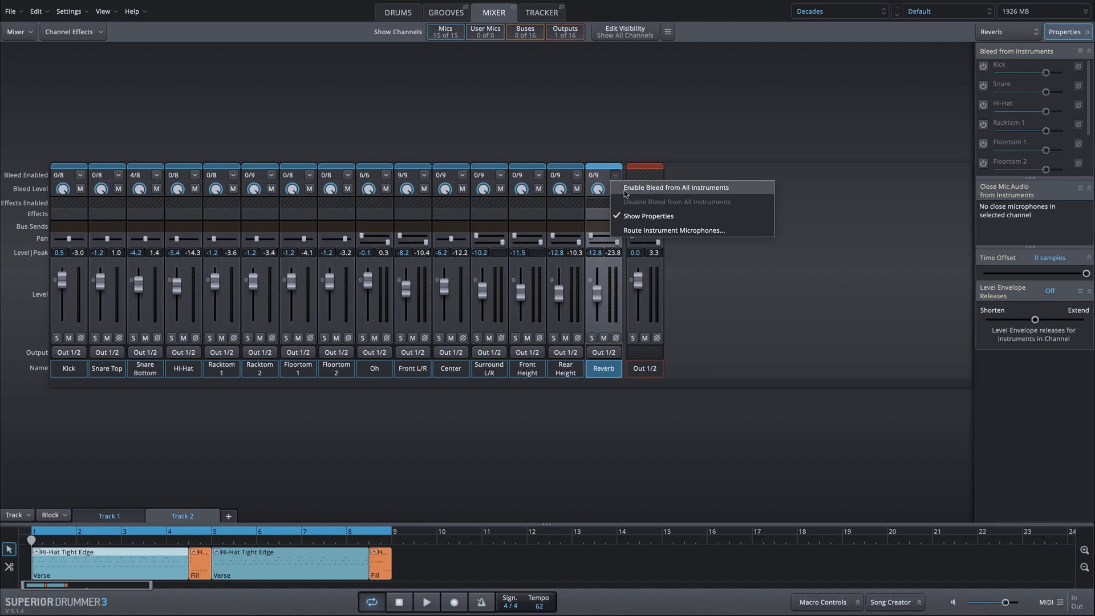
pyautogui.click(582, 84)
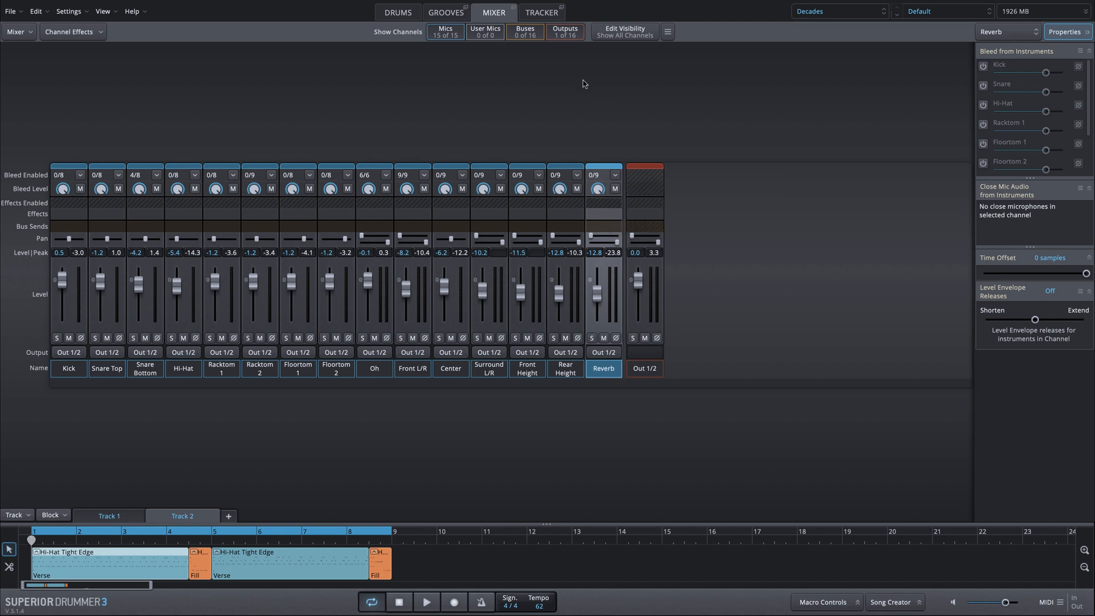
# Audition the Track 1 groove with no bleed on the Reverb channel, viewing the drum kit and mixer, and stop playback.
pyautogui.click(398, 13)
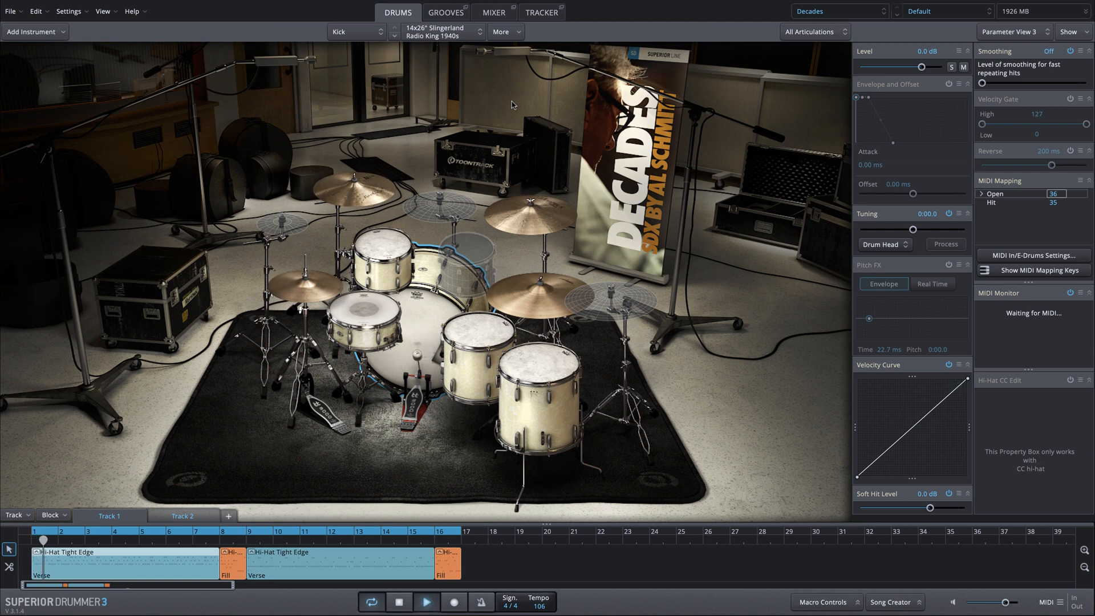
pyautogui.click(493, 12)
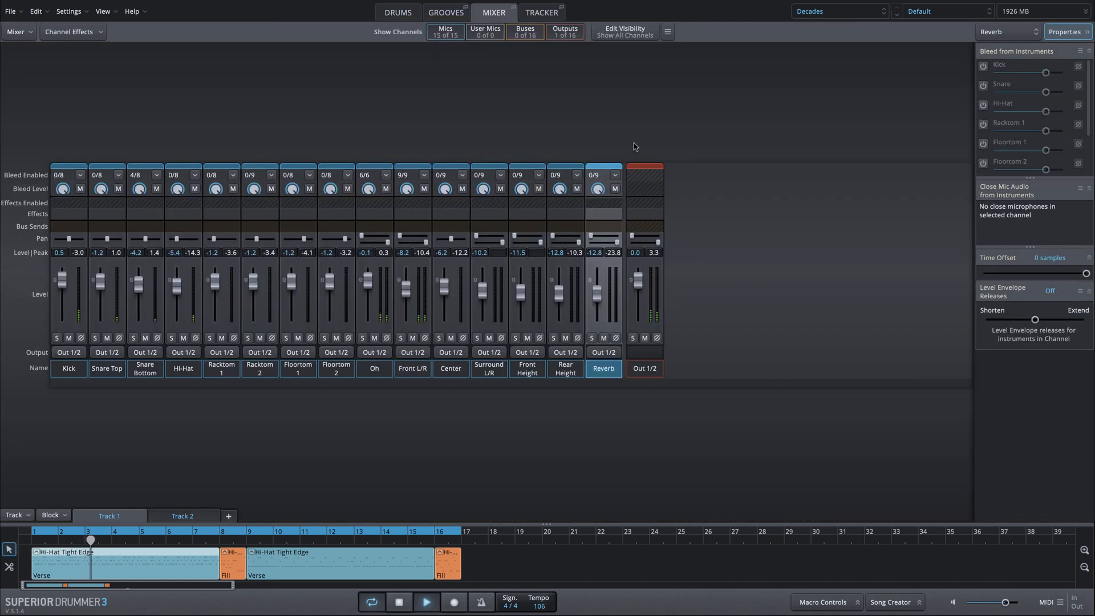
pyautogui.press('space')
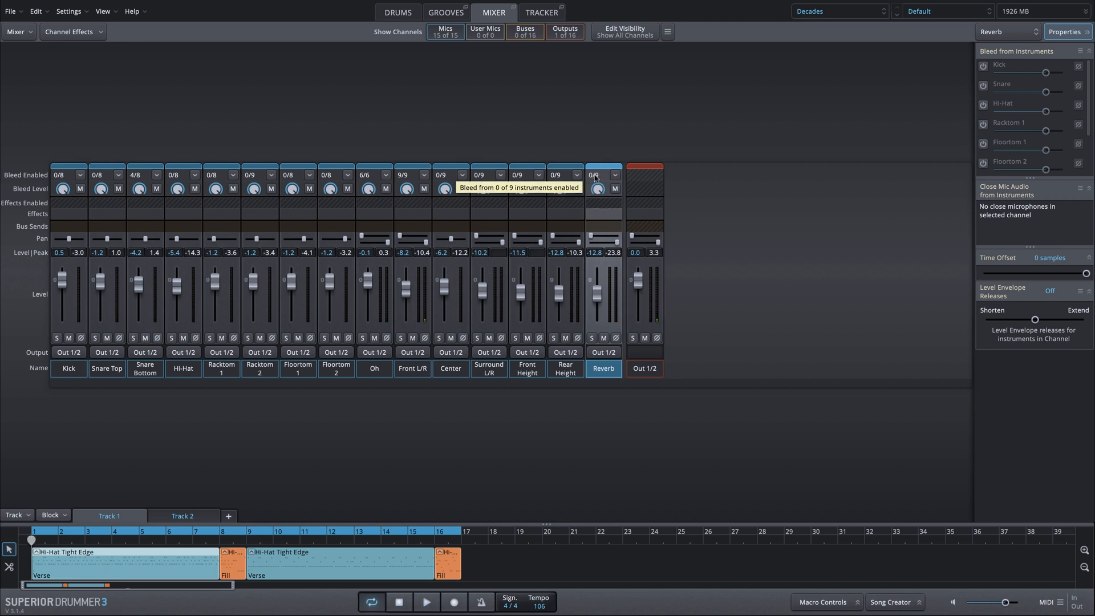
# Enable bleed from all instruments on the Reverb channel and raise its level to -3.4 dB.
pyautogui.click(615, 175)
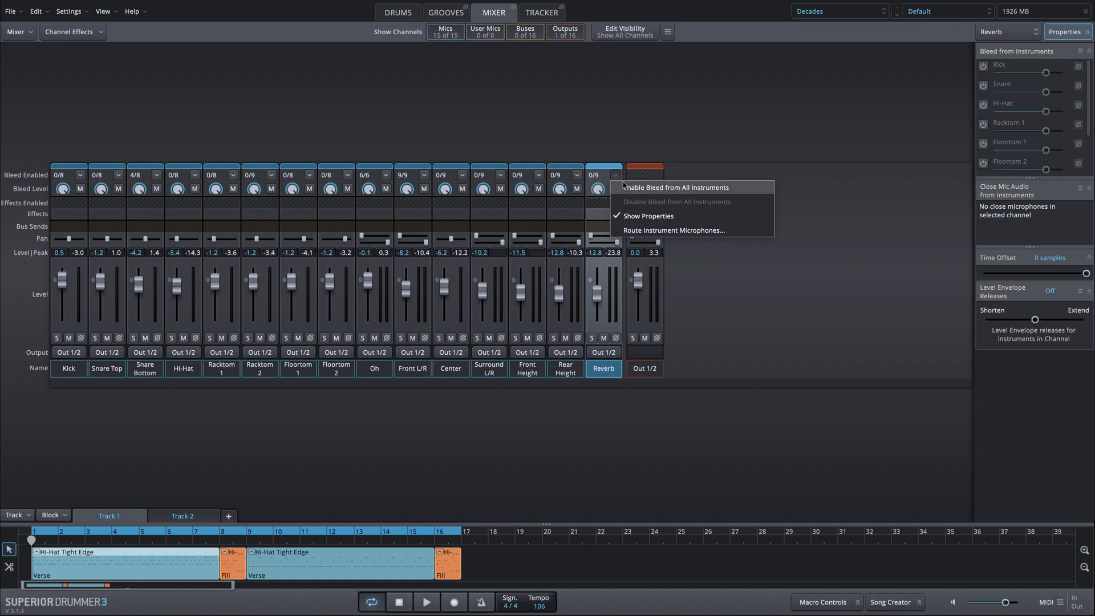
pyautogui.click(623, 186)
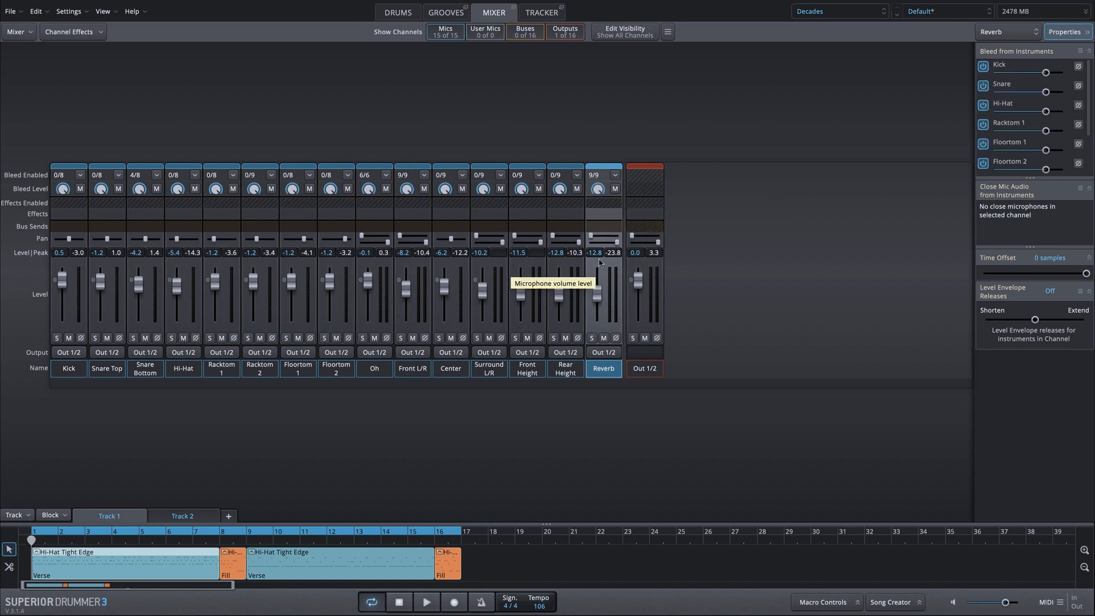
pyautogui.moveTo(596, 297); pyautogui.dragTo(597, 287)
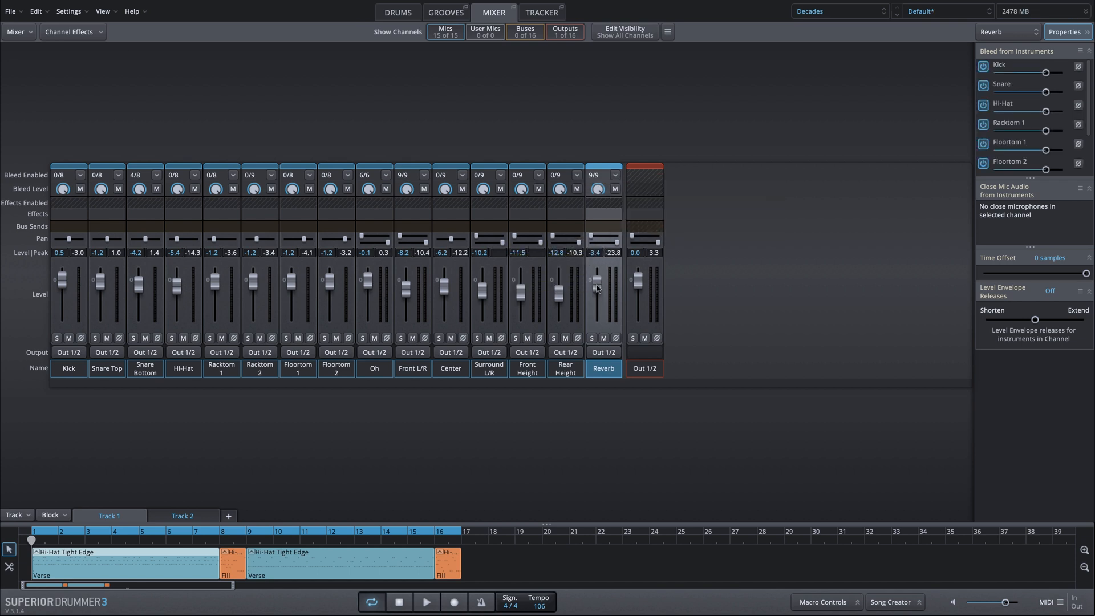
# Play the groove, solo the Reverb channel, lower its level to -7.7 dB, and compare it in the full mix before stopping.
pyautogui.press('space')
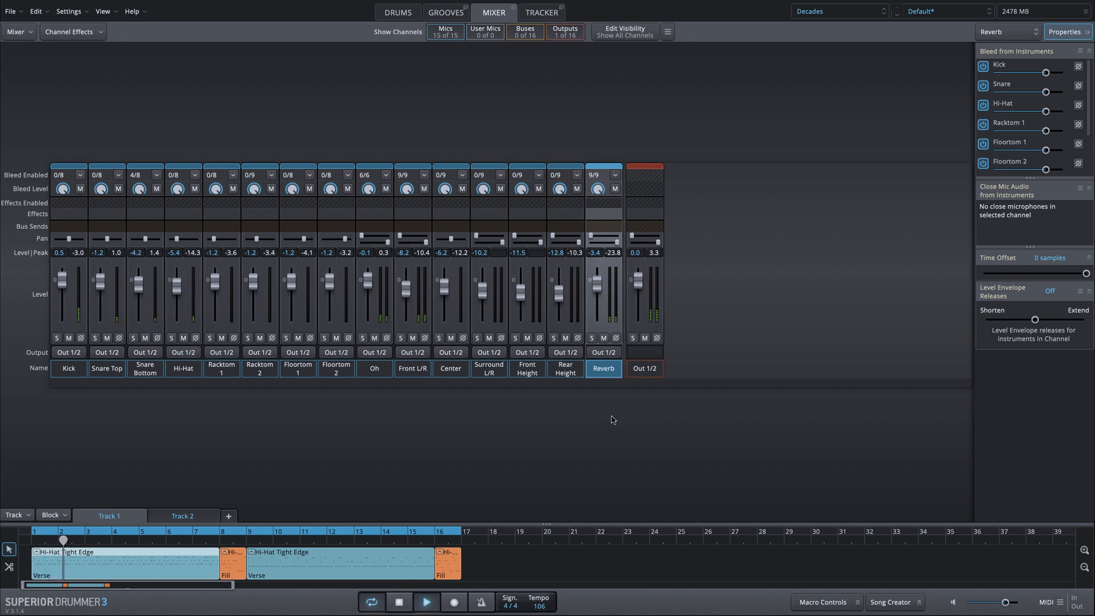
pyautogui.click(591, 338)
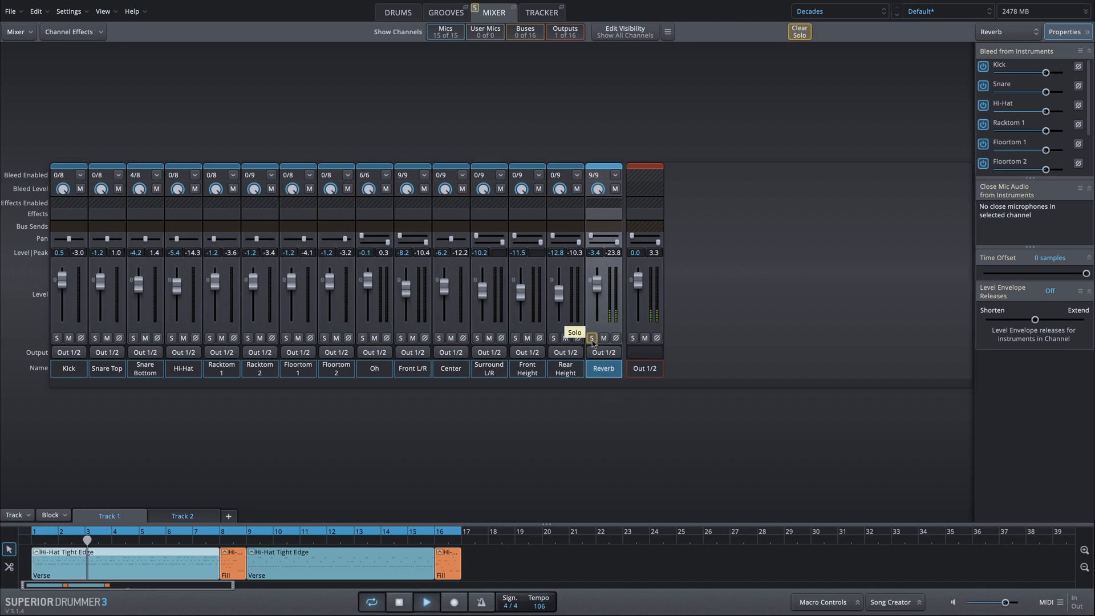
pyautogui.moveTo(598, 292); pyautogui.dragTo(597, 295)
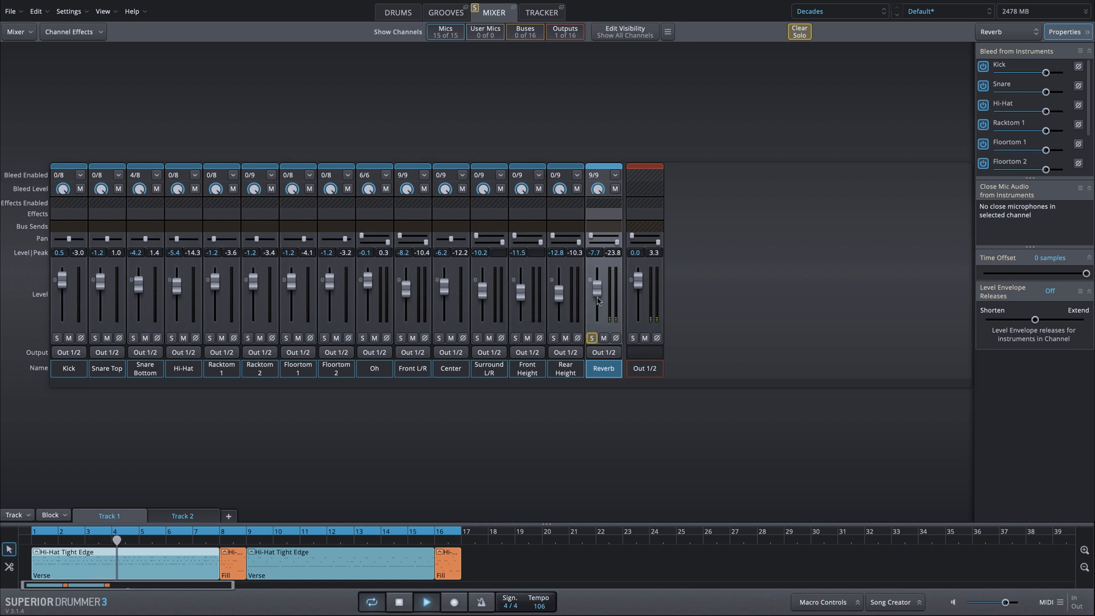
pyautogui.click(593, 338)
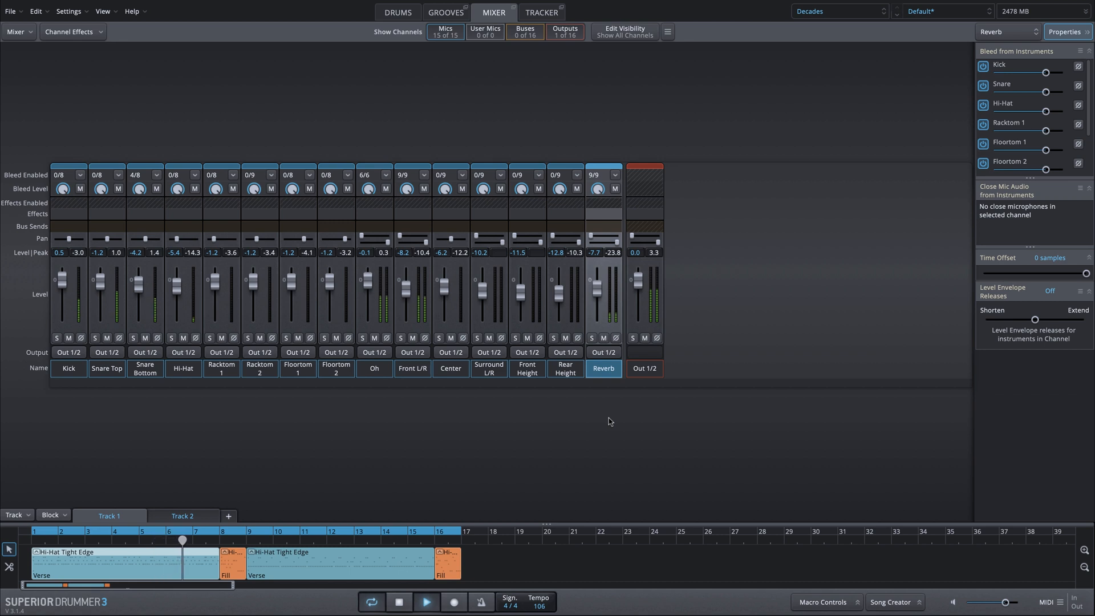
pyautogui.press('space')
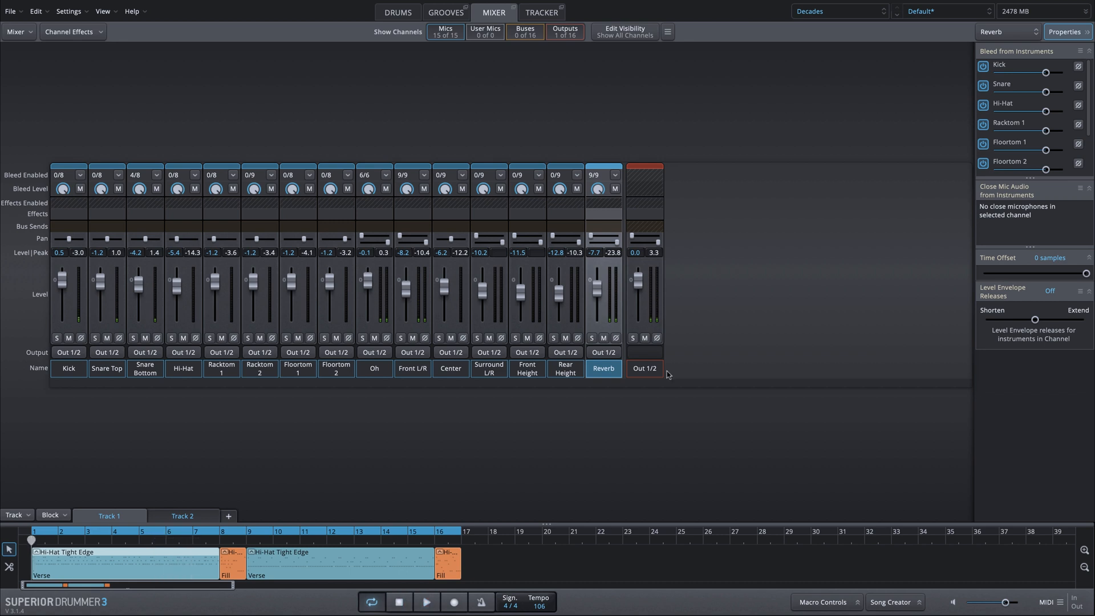
# Load the 1980s Rock and Fusion drum kit from the part presets.
pyautogui.click(929, 12)
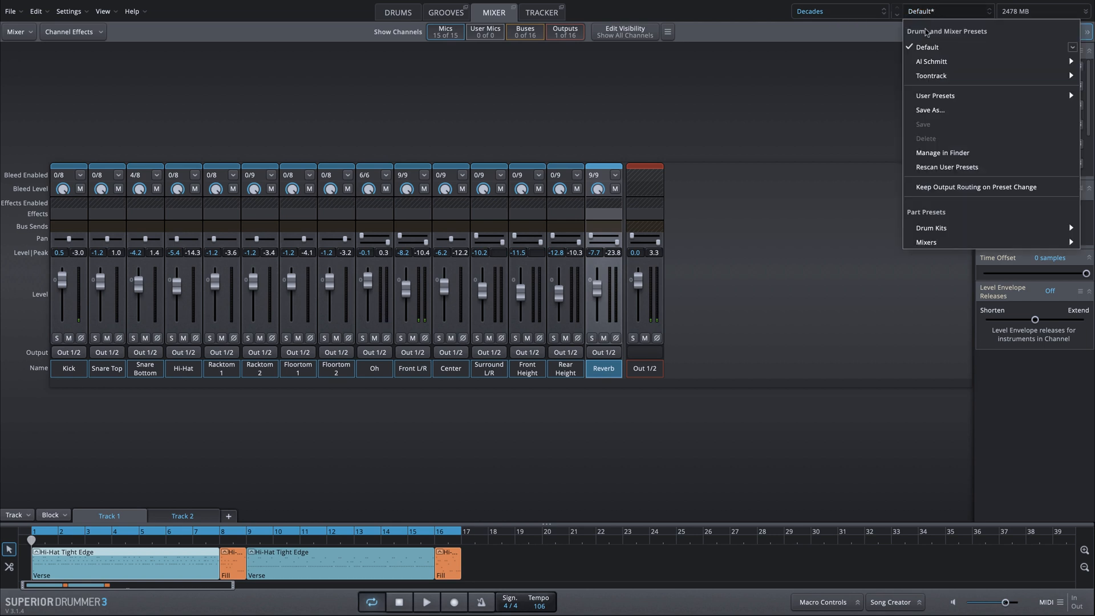
pyautogui.moveTo(922, 65)
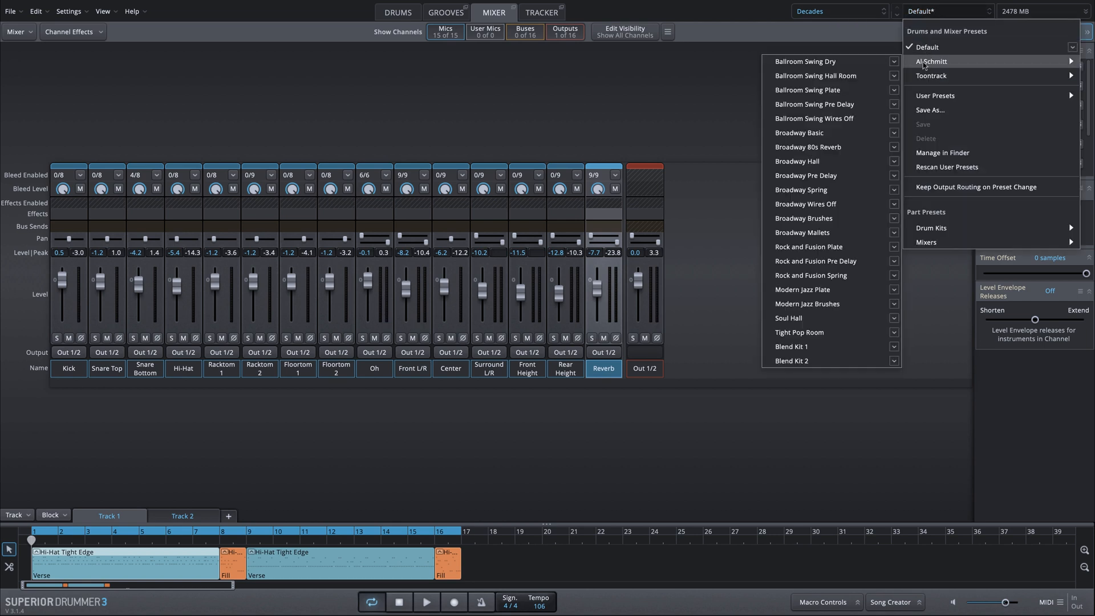
pyautogui.moveTo(929, 227)
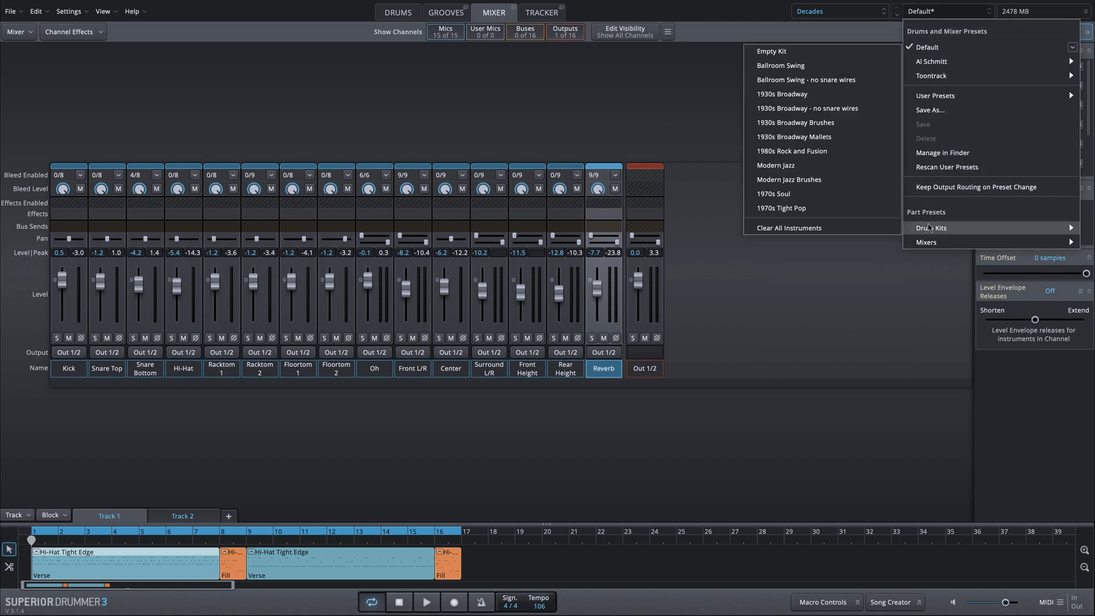
pyautogui.click(845, 158)
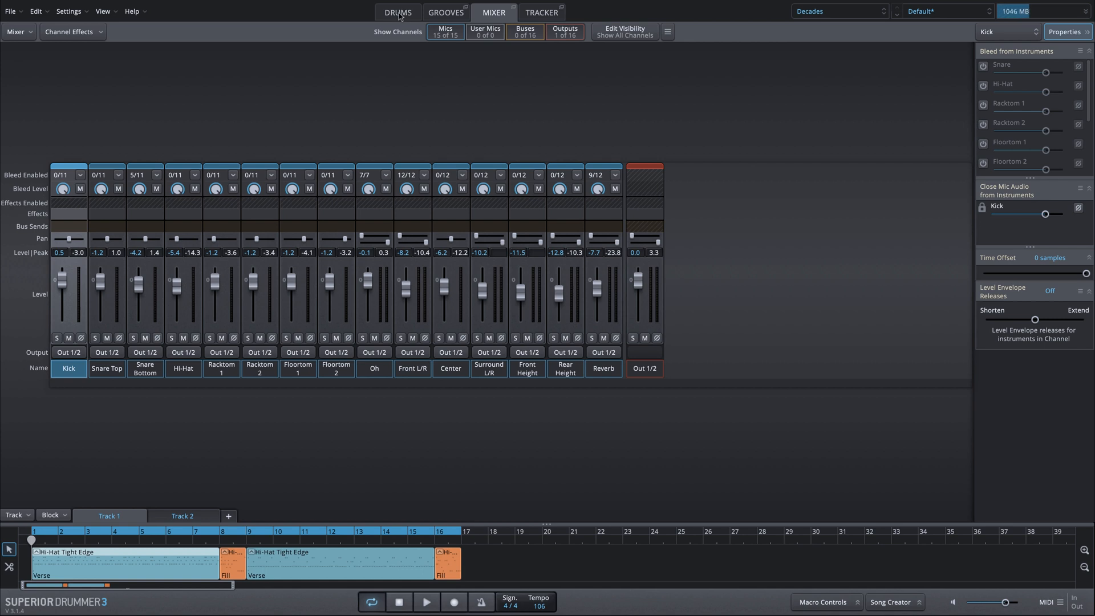
# Enable bleed from all instruments on the Reverb channel for the newly loaded kit.
pyautogui.click(600, 368)
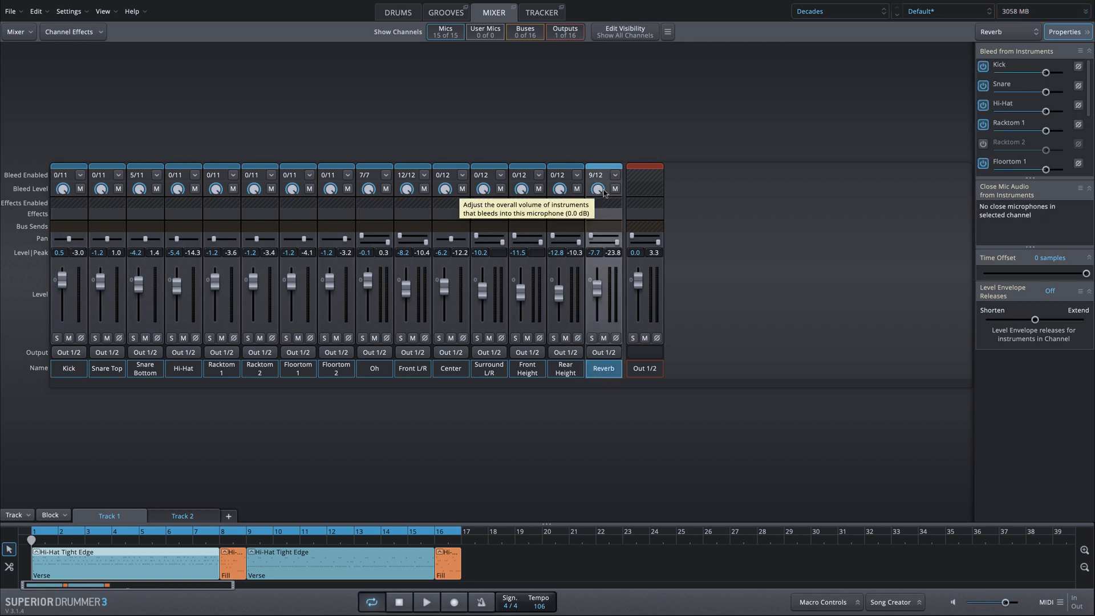
pyautogui.click(615, 175)
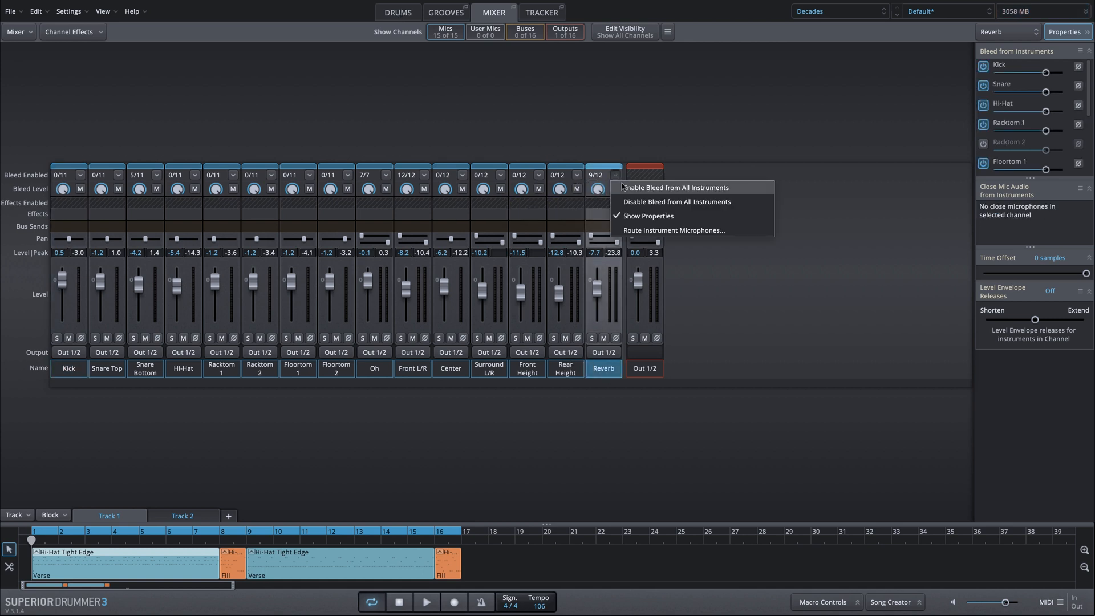
pyautogui.click(622, 187)
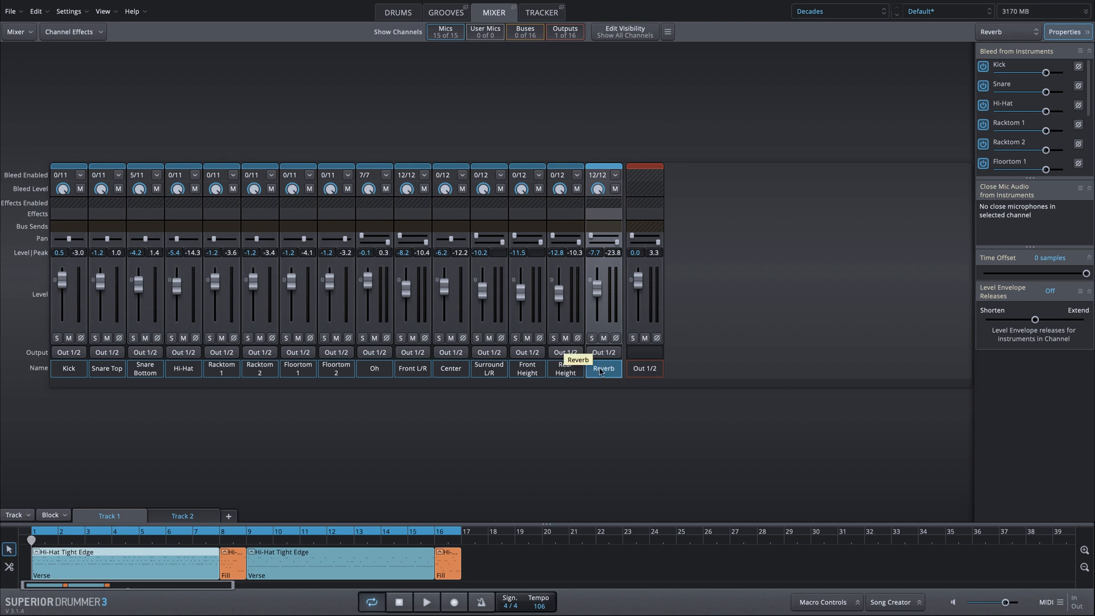
# Play the groove with the Reverb channel muted, and unmute it during playback to compare.
pyautogui.click(603, 338)
pyautogui.press('space')
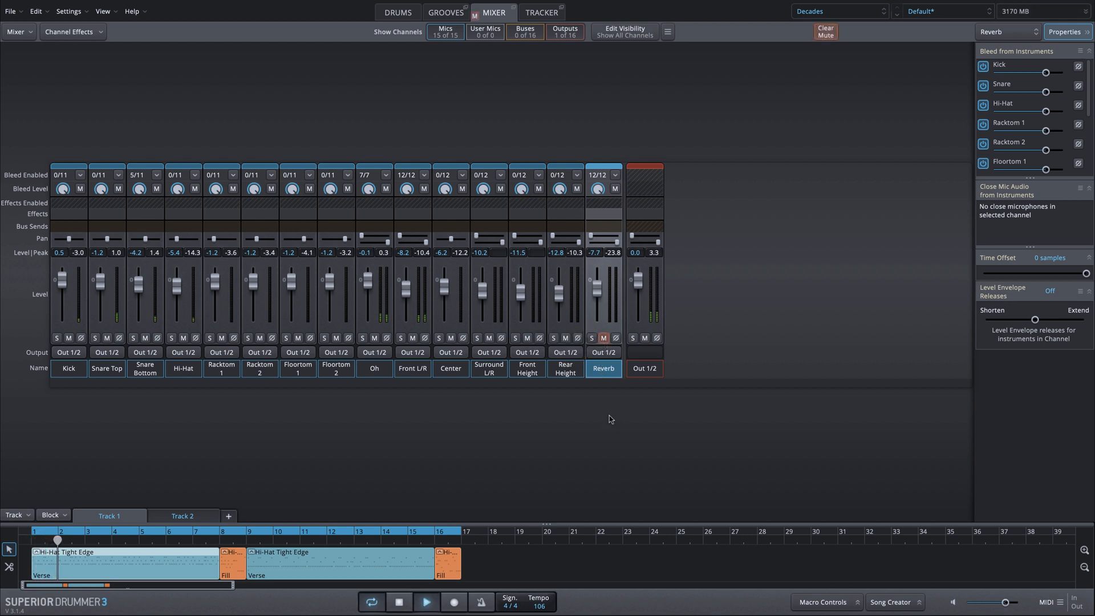
pyautogui.click(604, 338)
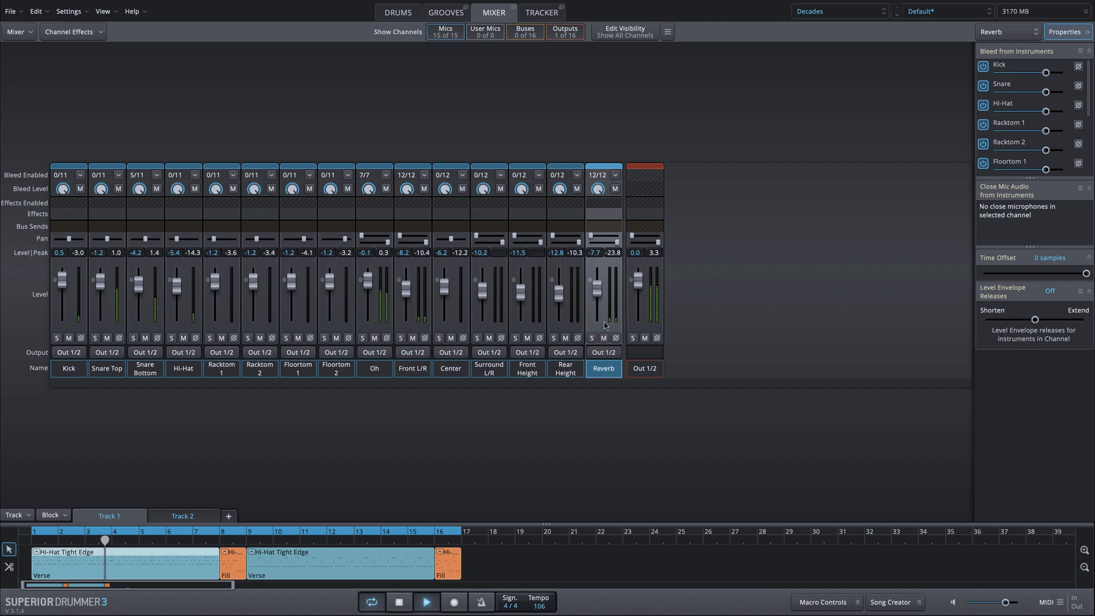
# Raise the Reverb channel's level to -3.7 dB, audition it soloed and in the full mix, and stop playback.
pyautogui.moveTo(594, 252); pyautogui.dragTo(594, 248)
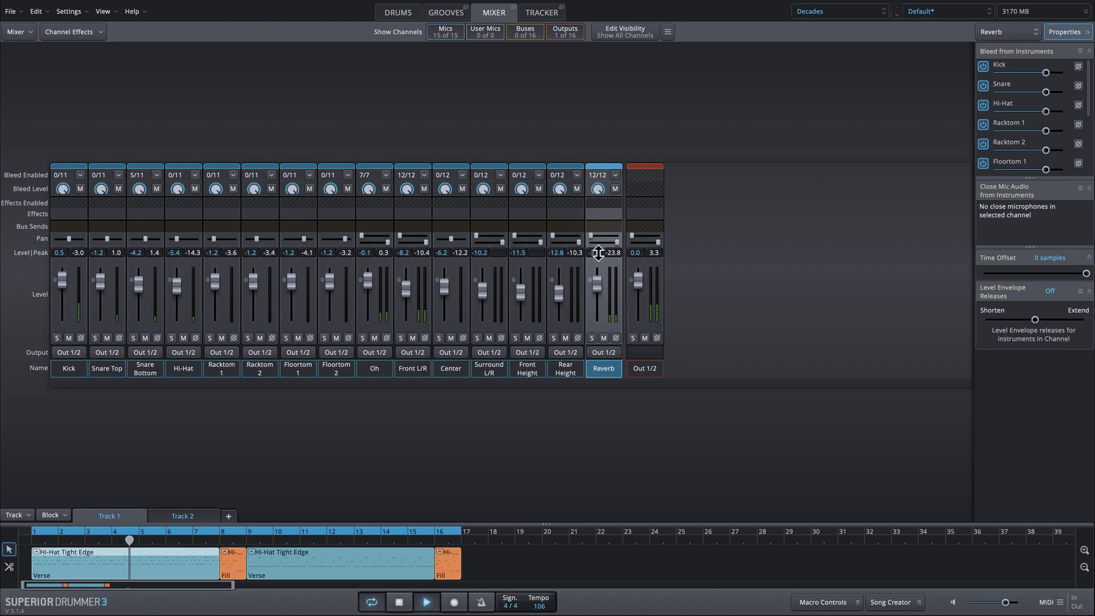
pyautogui.click(593, 338)
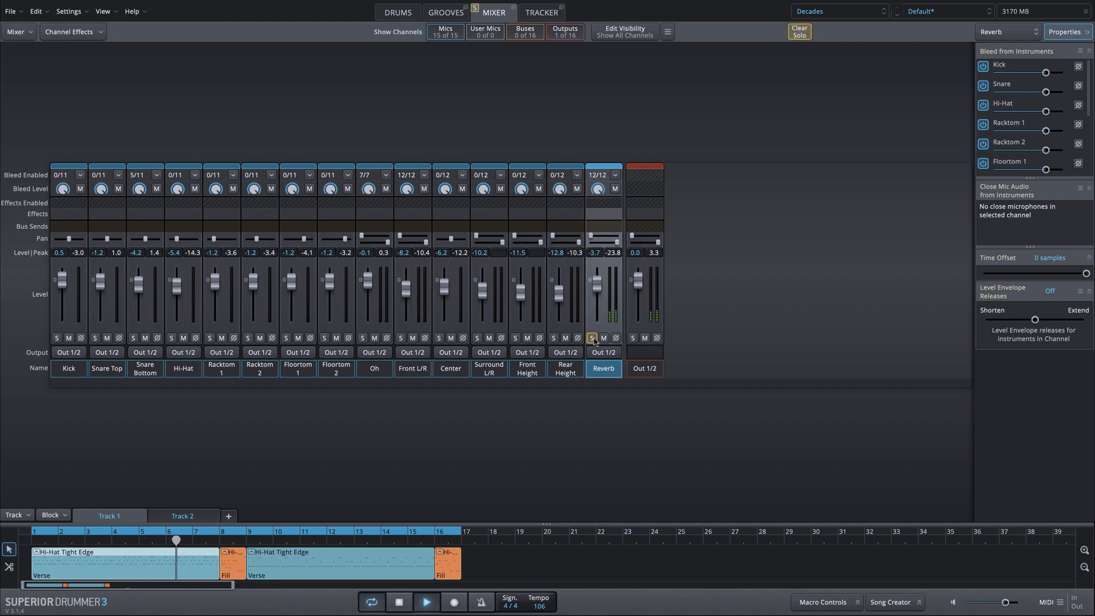
pyautogui.click(592, 338)
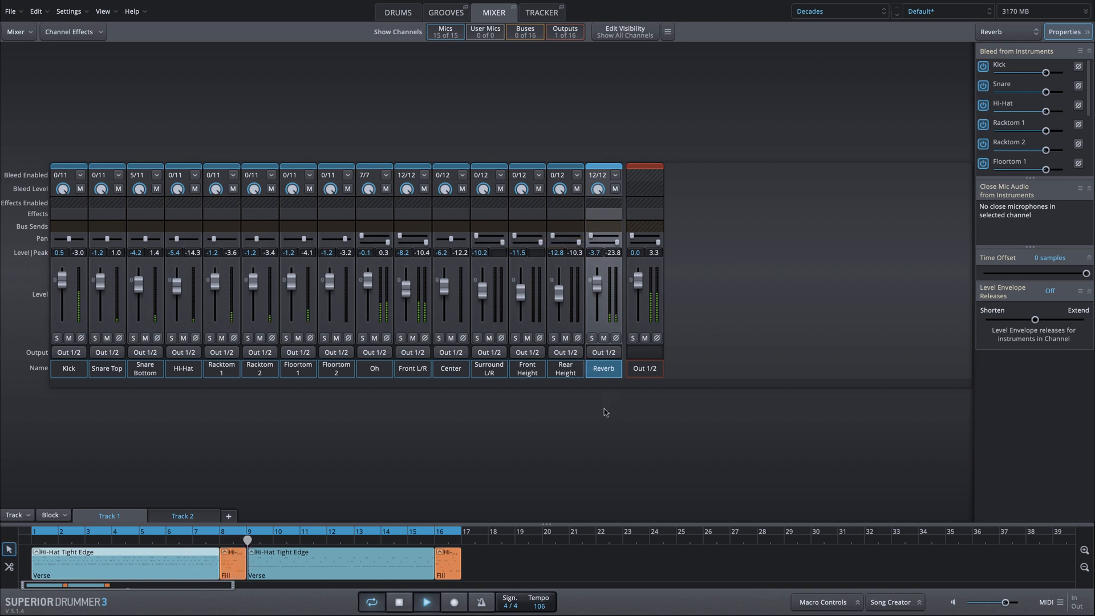
pyautogui.press('space')
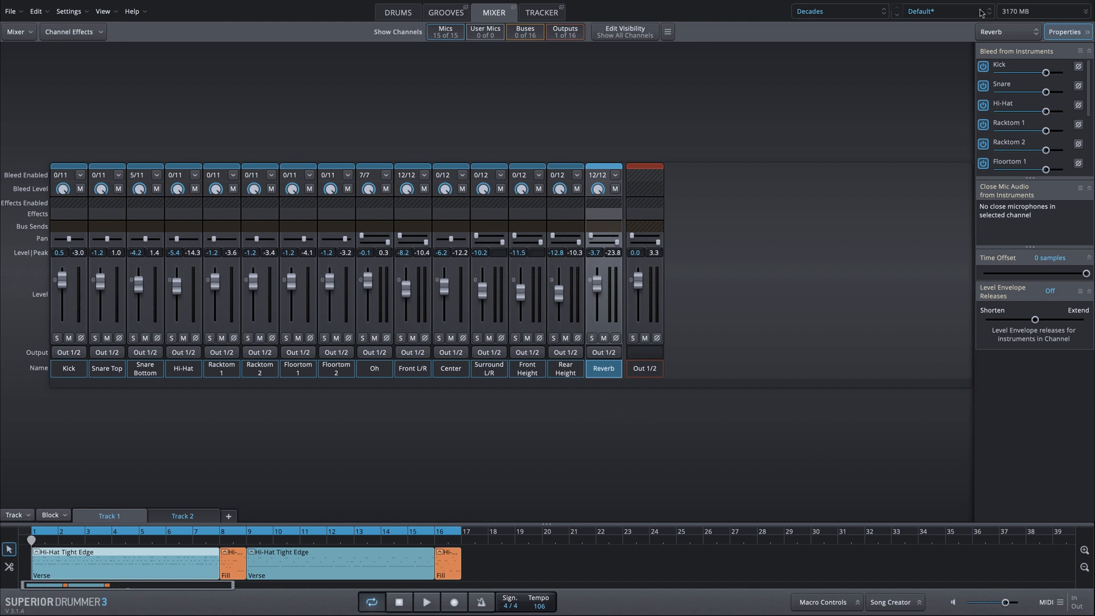
# Load the Toontrack drums and mixer preset Valve to Tape.
pyautogui.click(956, 13)
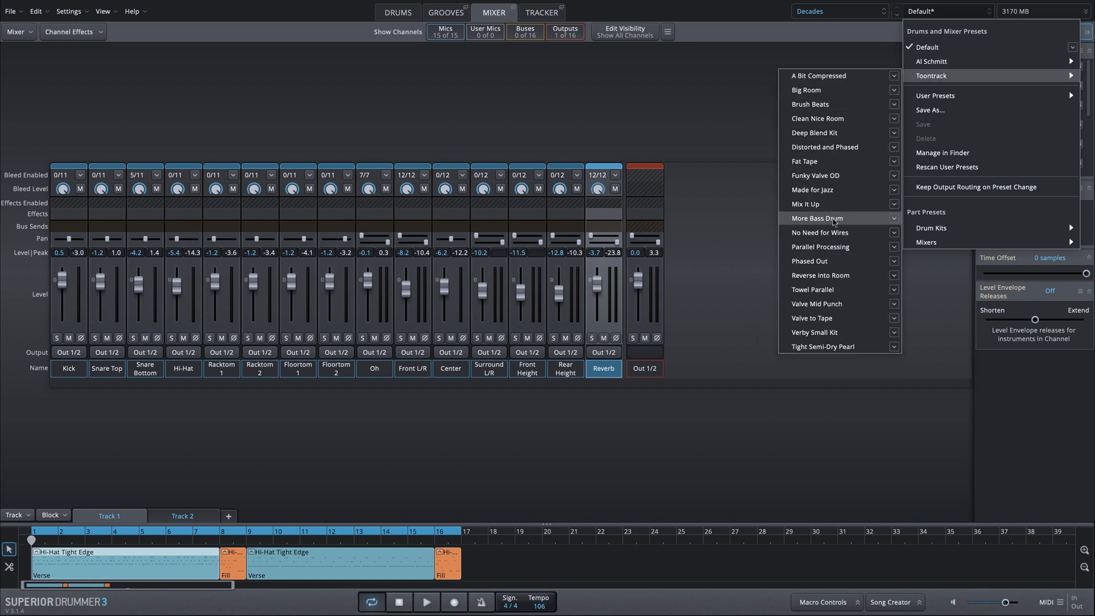
pyautogui.click(812, 318)
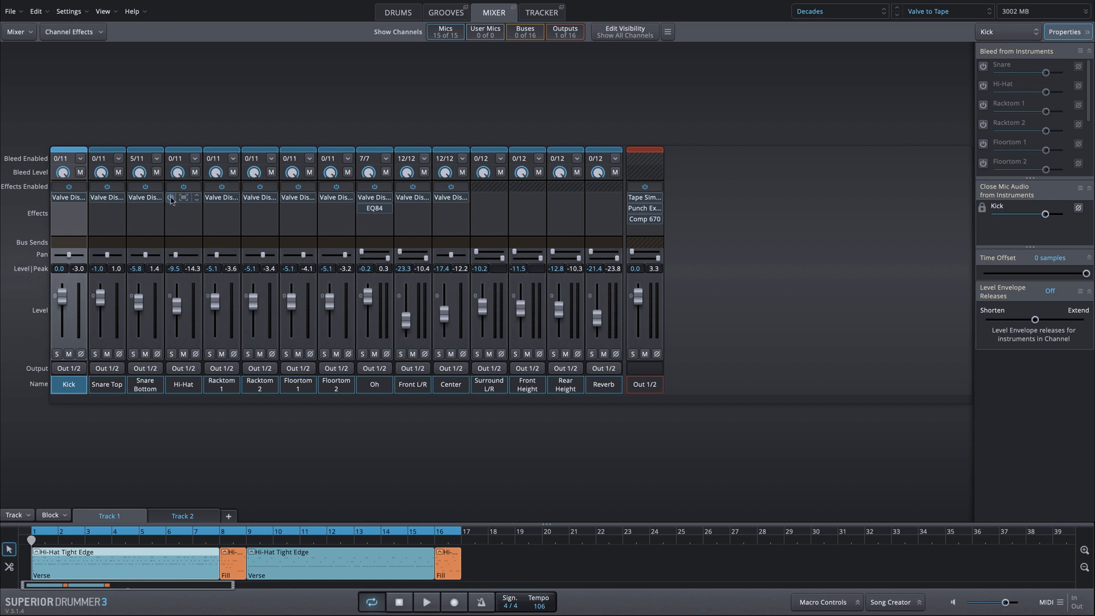
# Inspect the Hi-Hat's Valve Distortion Box and the Out 1/2 insert effects, close them, and view the drum kit.
pyautogui.click(182, 198)
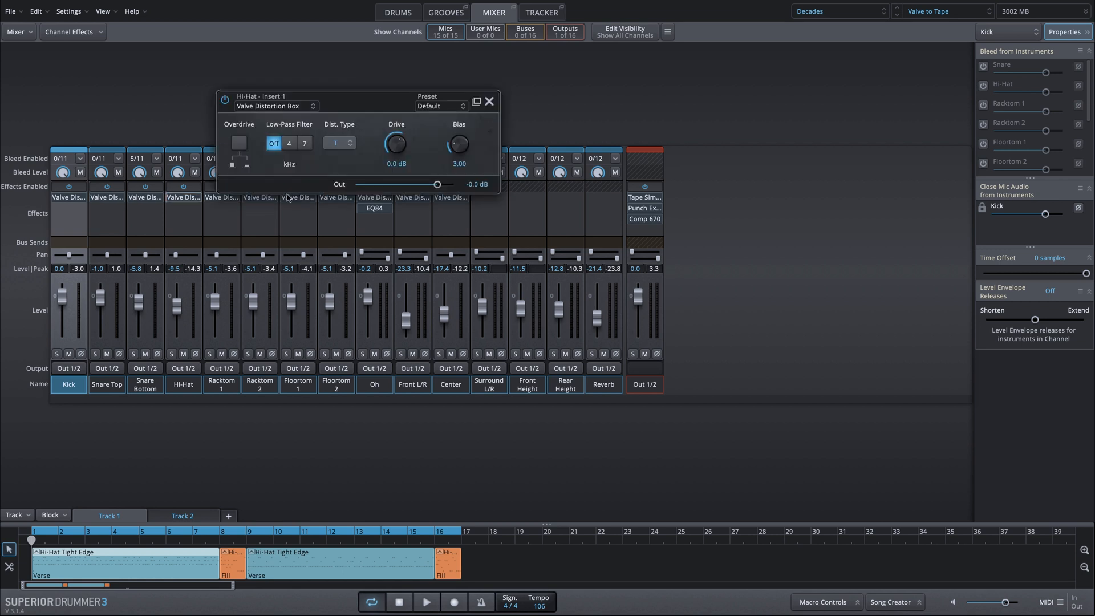
pyautogui.click(488, 101)
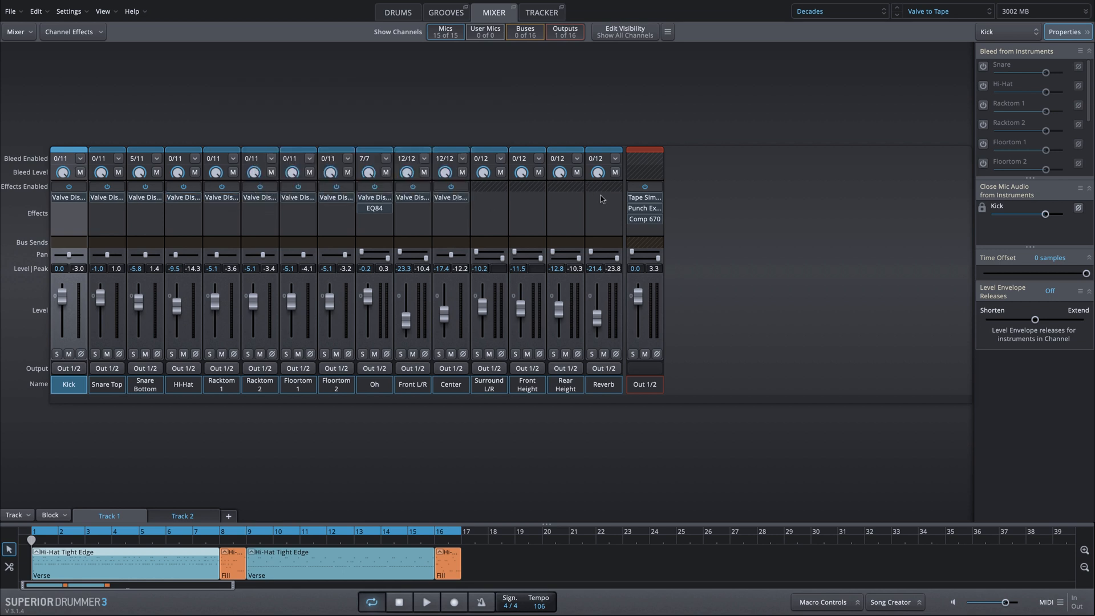
pyautogui.click(647, 199)
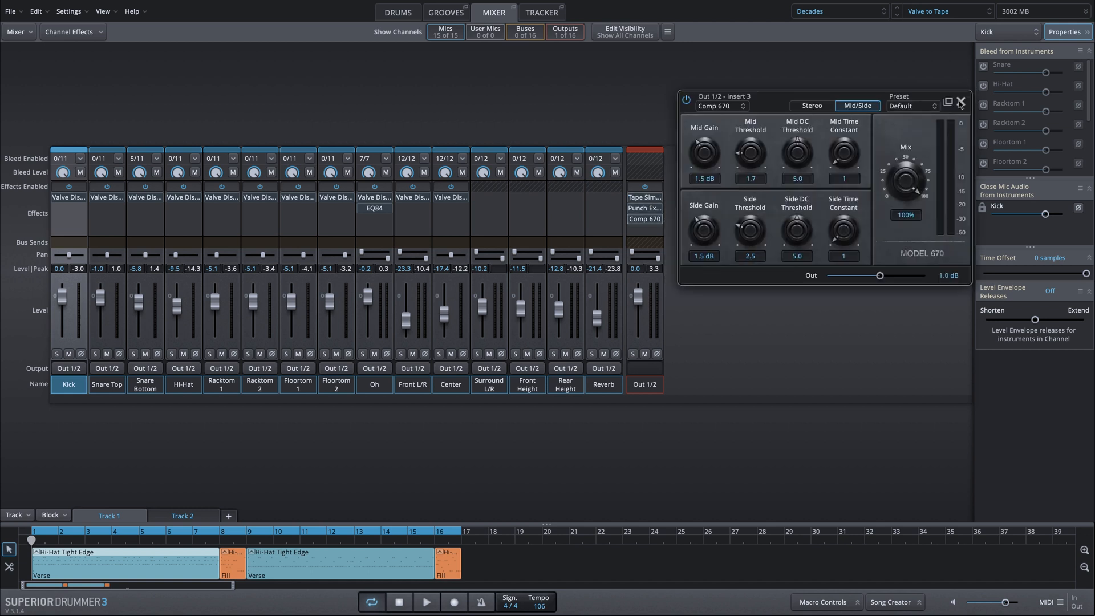
pyautogui.click(960, 102)
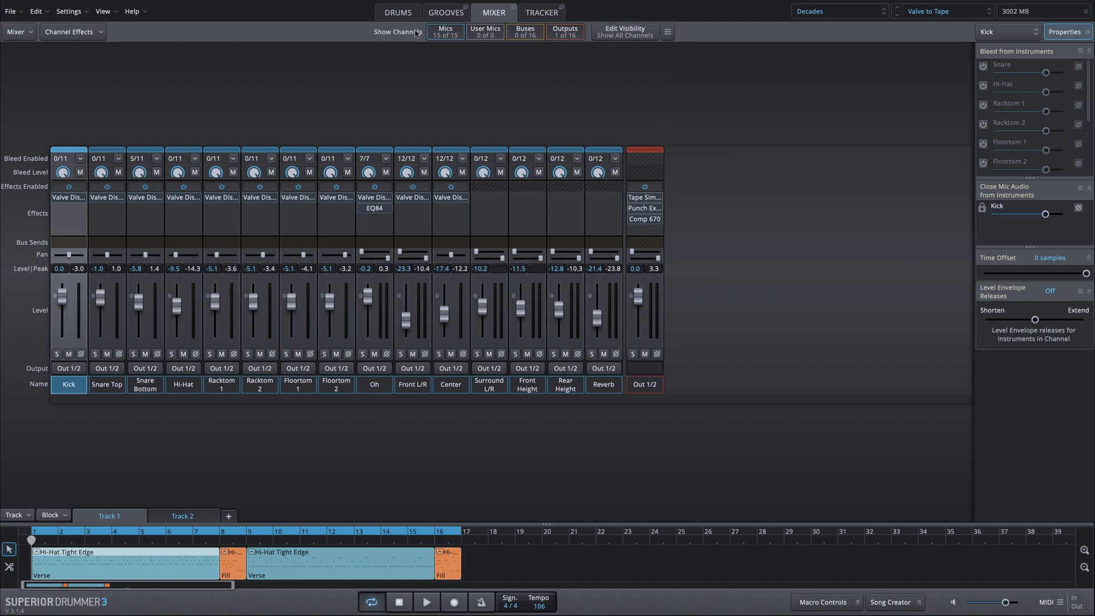
pyautogui.click(388, 12)
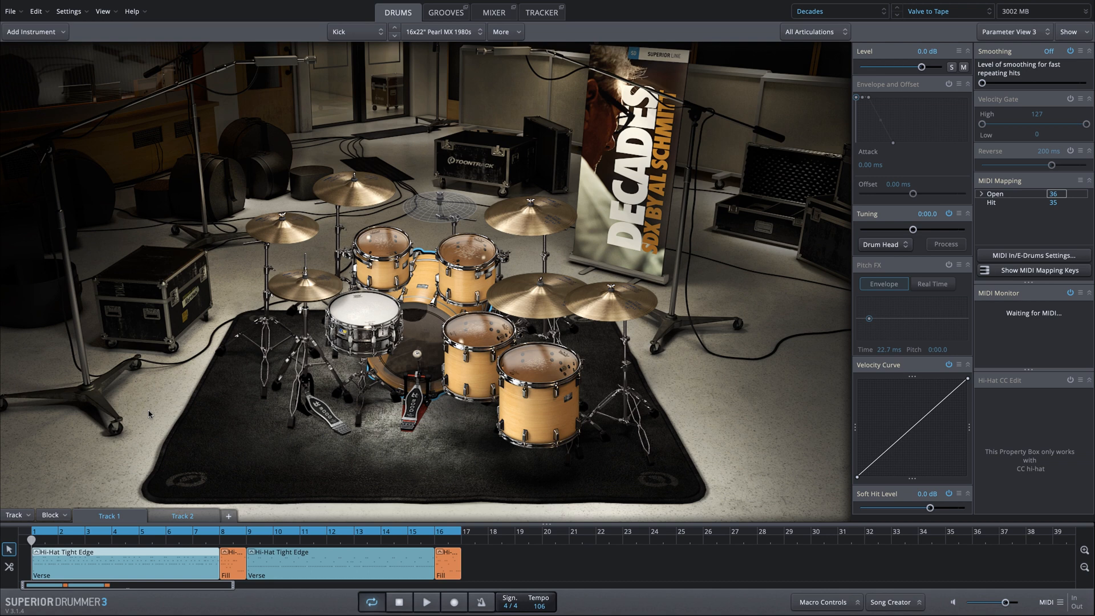
# Play the groove, view the mixer during playback, and stop.
pyautogui.press('space')
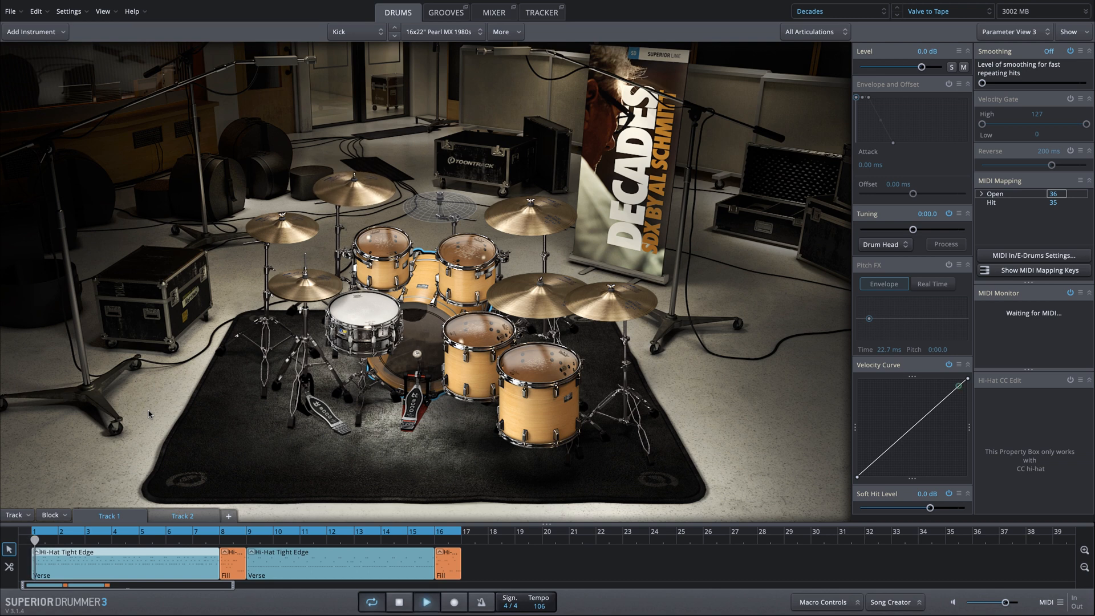
pyautogui.click(493, 14)
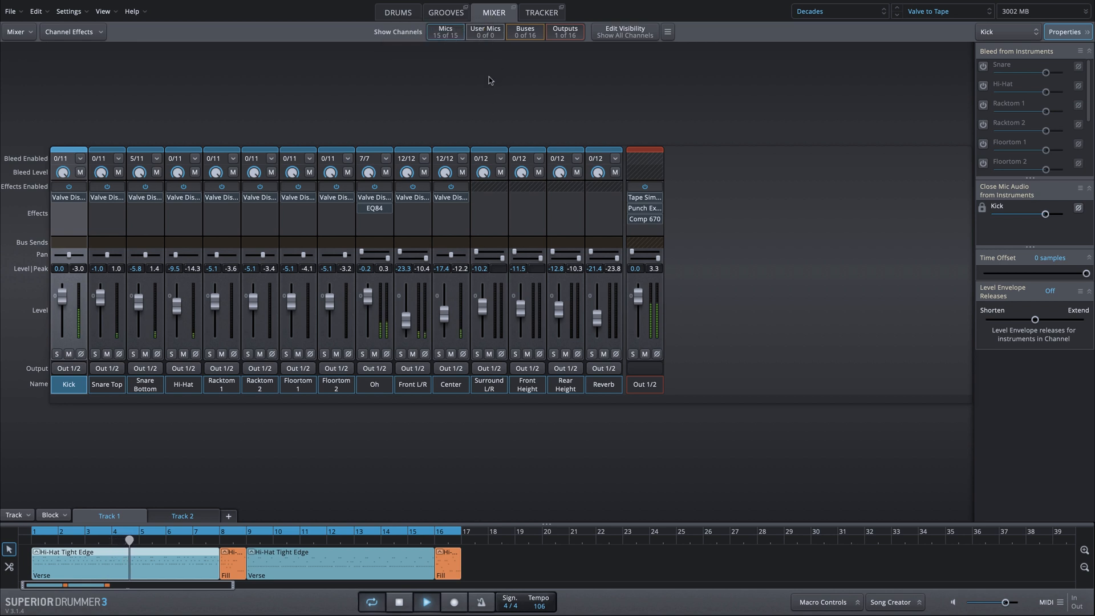
pyautogui.press('space')
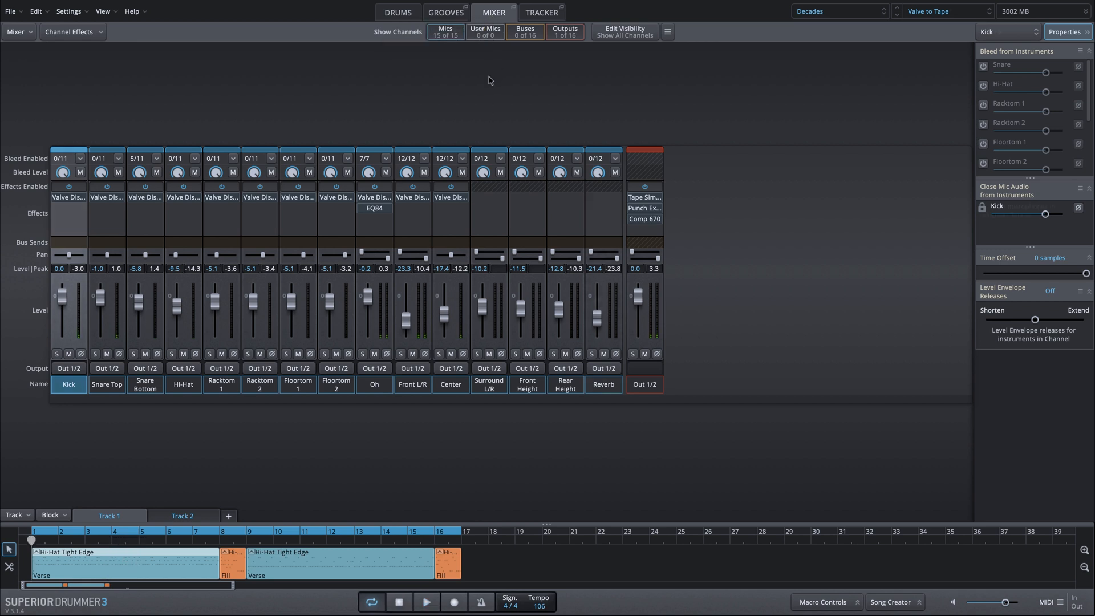
# Raise the Reverb channel's level to -11.7 dB and enable its bleed from all instruments.
pyautogui.moveTo(597, 317); pyautogui.dragTo(595, 312)
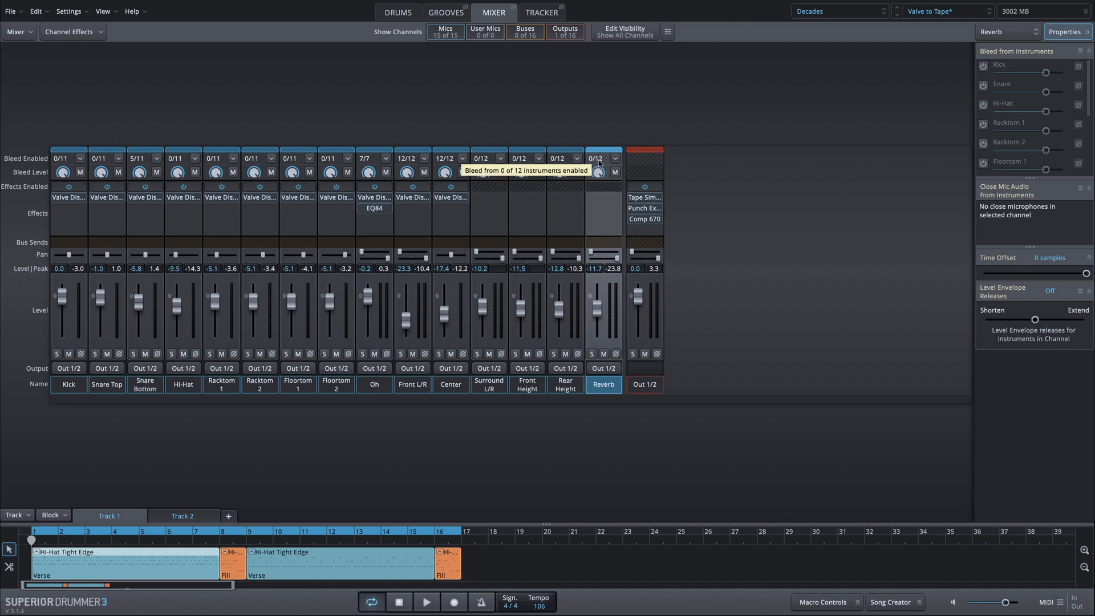
pyautogui.click(591, 354)
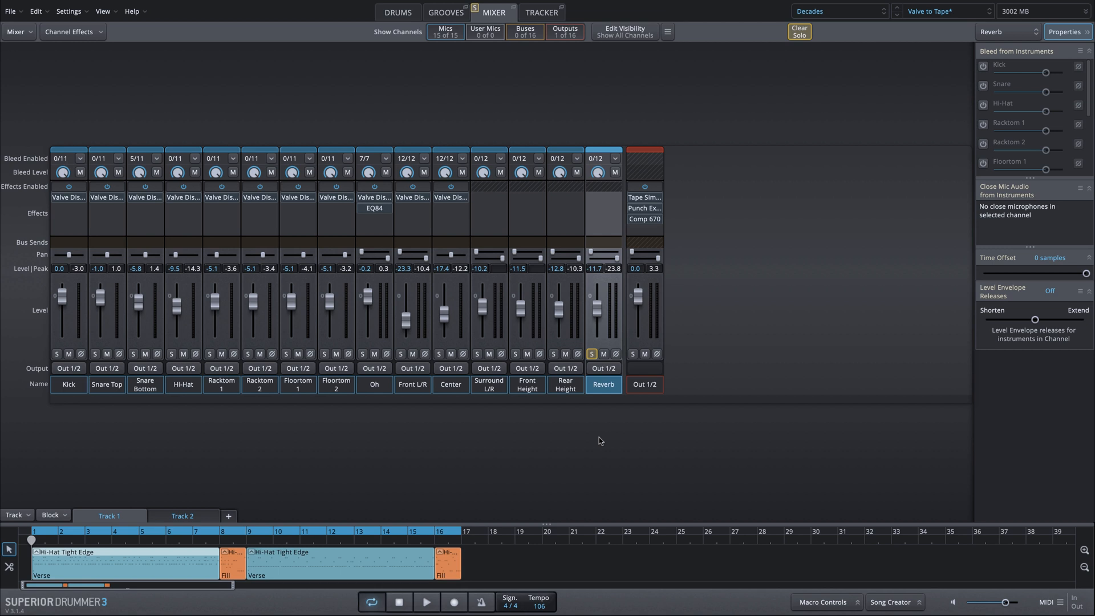
pyautogui.click(591, 354)
pyautogui.click(615, 159)
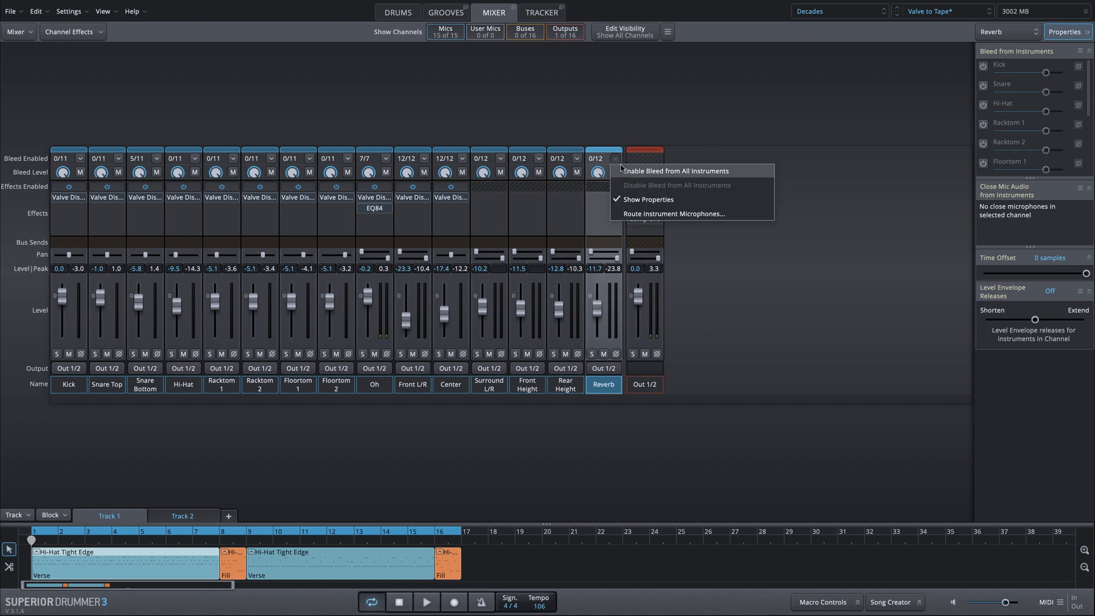
pyautogui.click(690, 171)
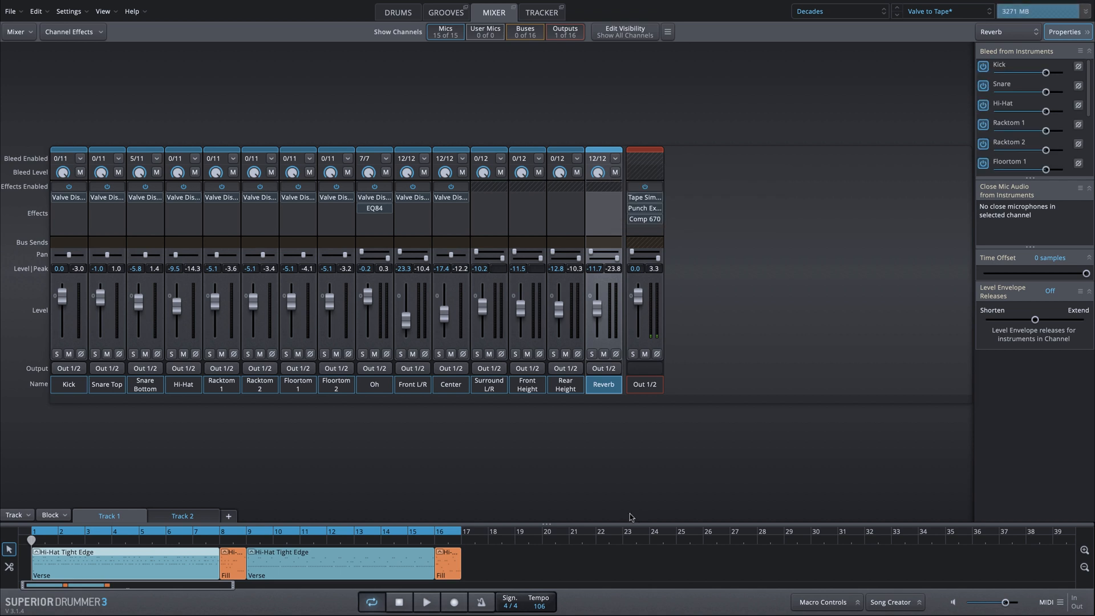
# Raise the Reverb channel to -10.4 dB, audition it soloed with the groove, stop playback, and unsolo it.
pyautogui.click(591, 354)
pyautogui.moveTo(597, 315); pyautogui.dragTo(597, 314)
pyautogui.press('space')
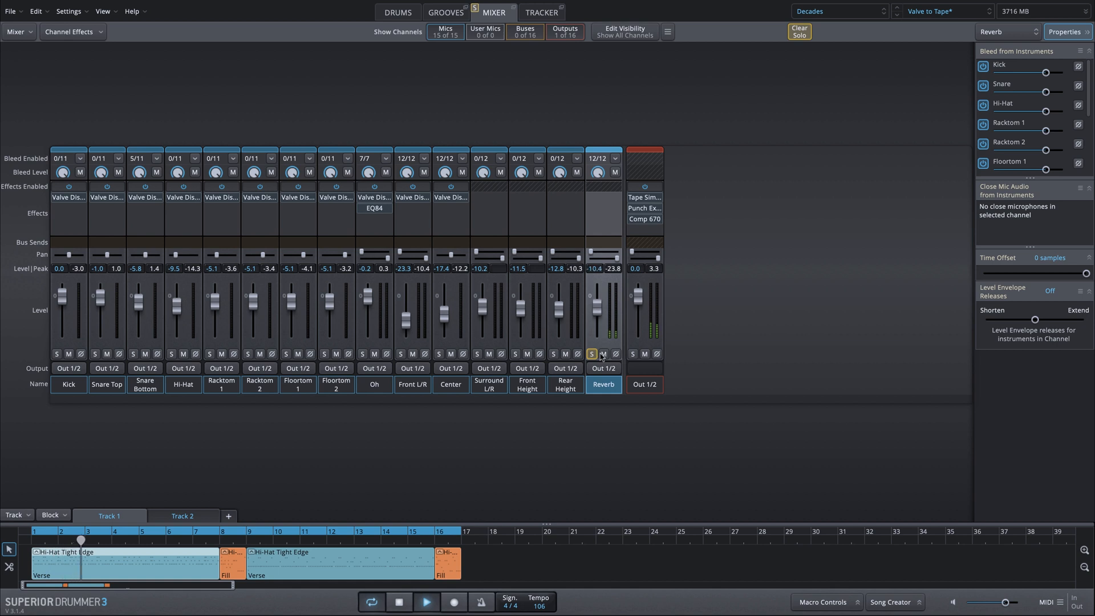
pyautogui.press('space')
pyautogui.click(593, 355)
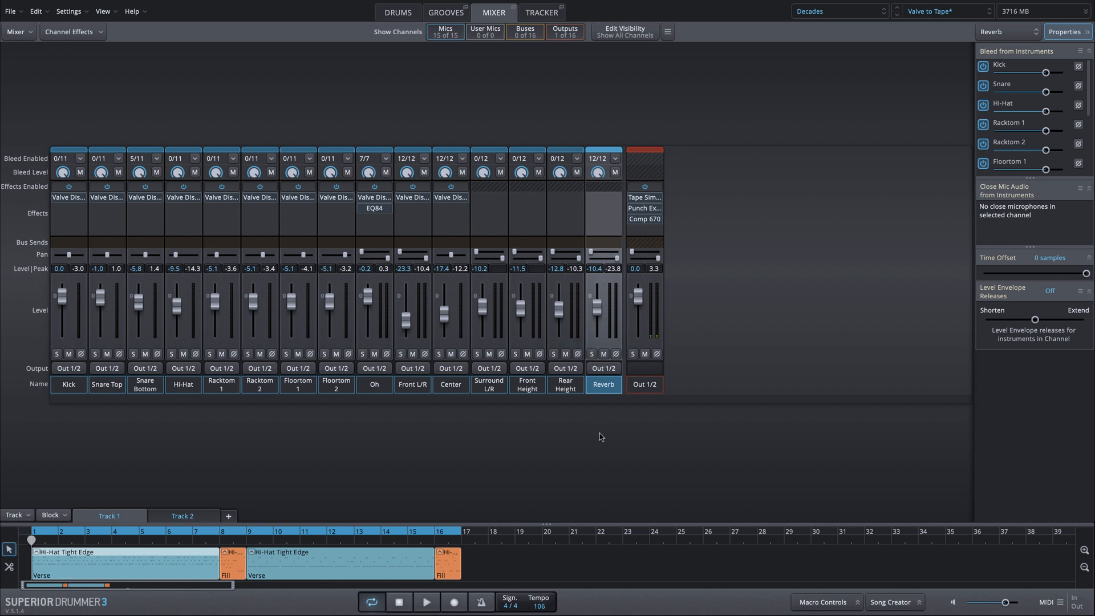
# Play the full mix while trying Reverb levels of -8.6 and -4.4 dB, settle on -9.4 dB, and stop.
pyautogui.press('space')
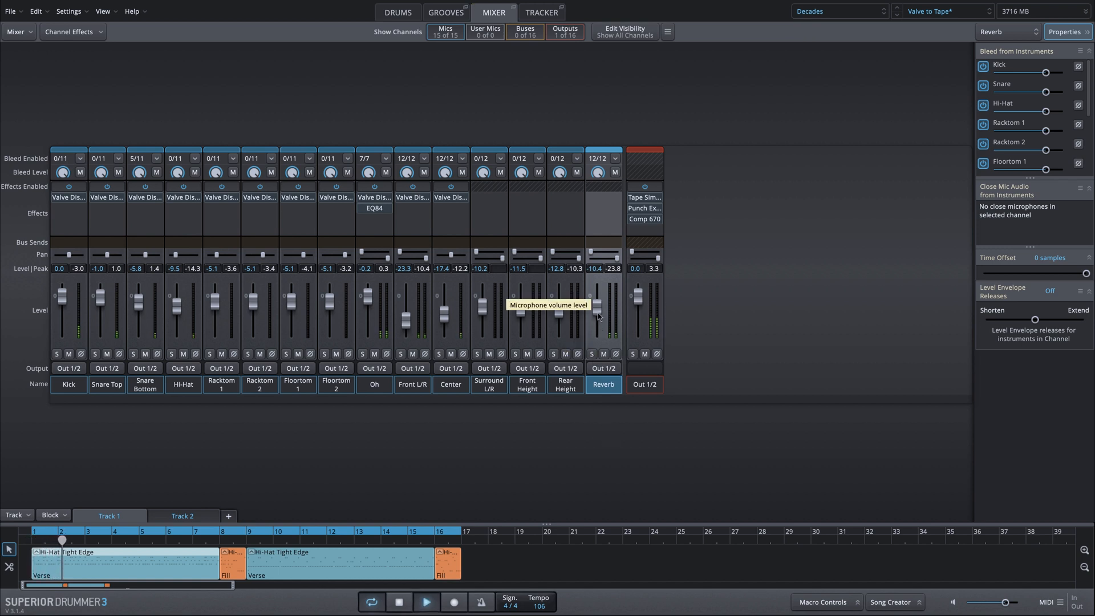
pyautogui.moveTo(598, 316); pyautogui.dragTo(598, 315)
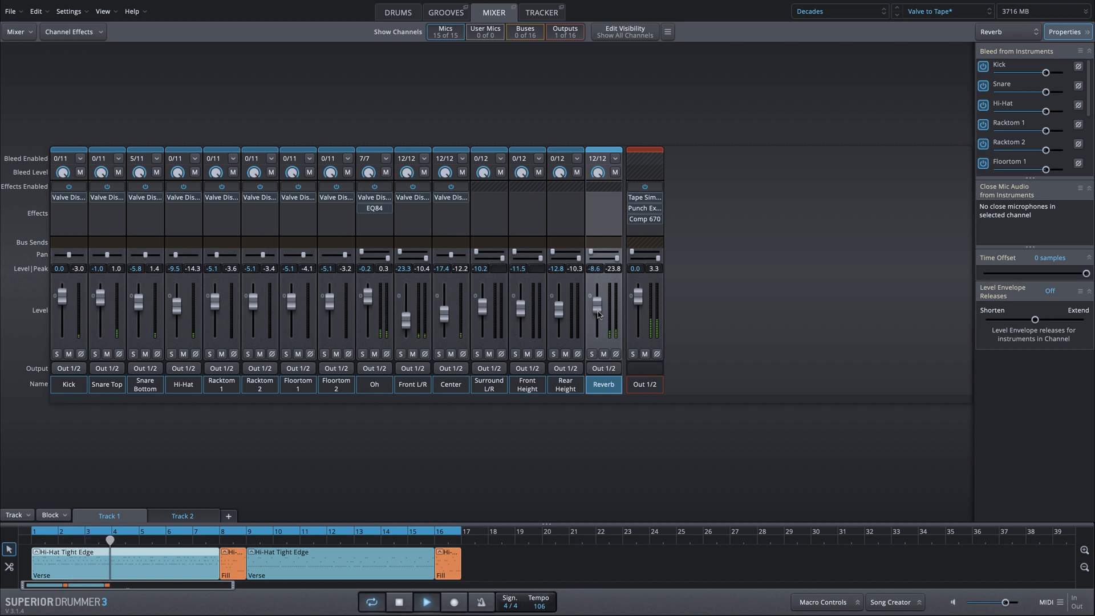
pyautogui.moveTo(599, 311); pyautogui.dragTo(598, 309)
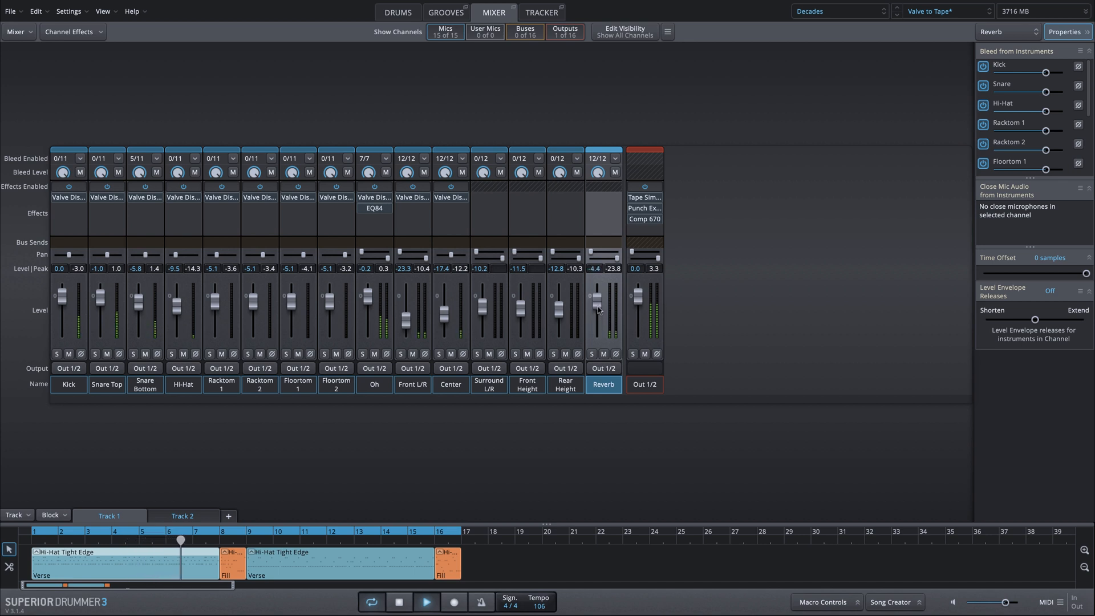
pyautogui.moveTo(598, 309); pyautogui.dragTo(600, 315)
pyautogui.press('space')
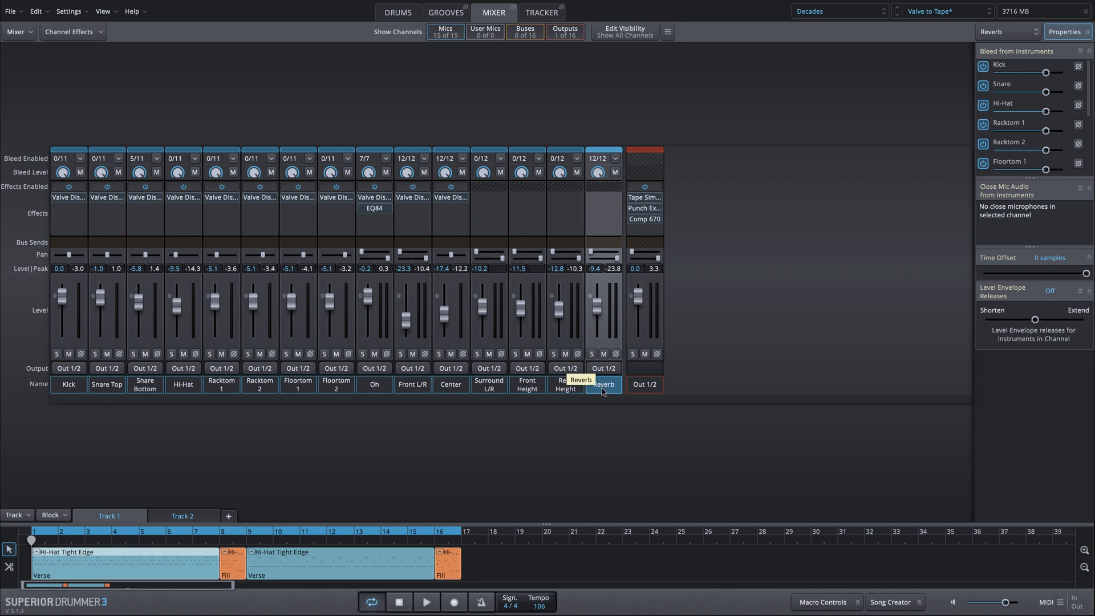
# Examine the Front L/R channel's properties, hide and show the properties again, and reselect the Reverb channel.
pyautogui.click(407, 386)
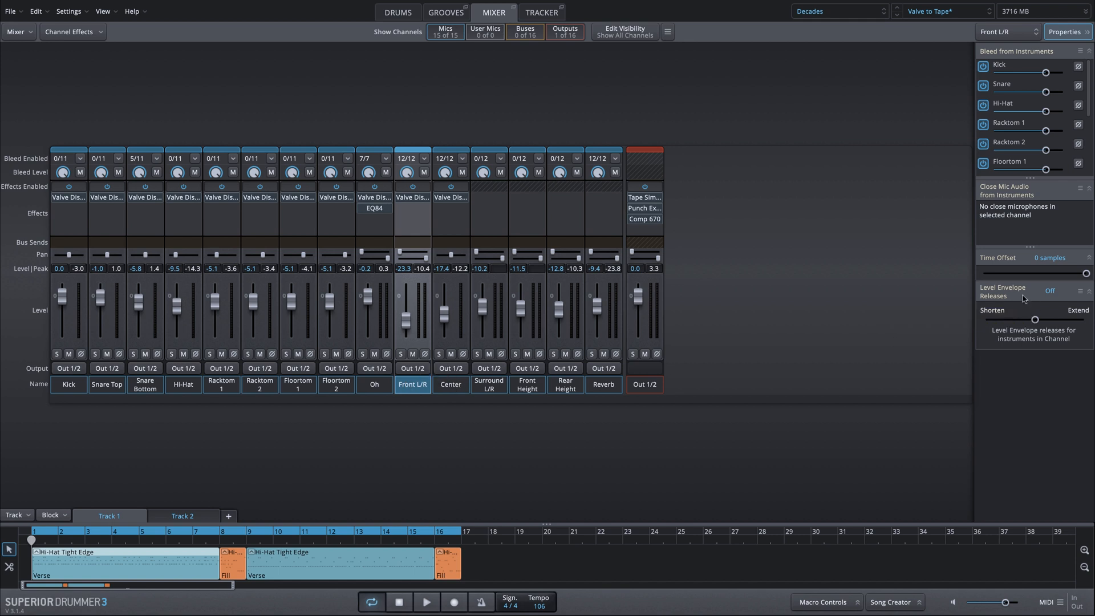
pyautogui.click(1067, 32)
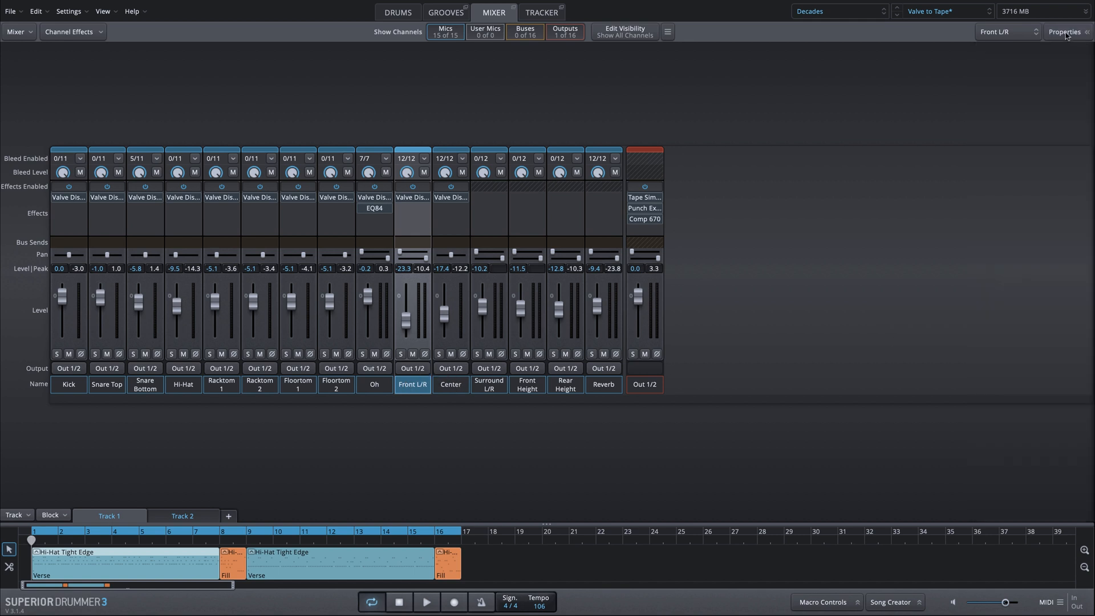
pyautogui.click(1066, 33)
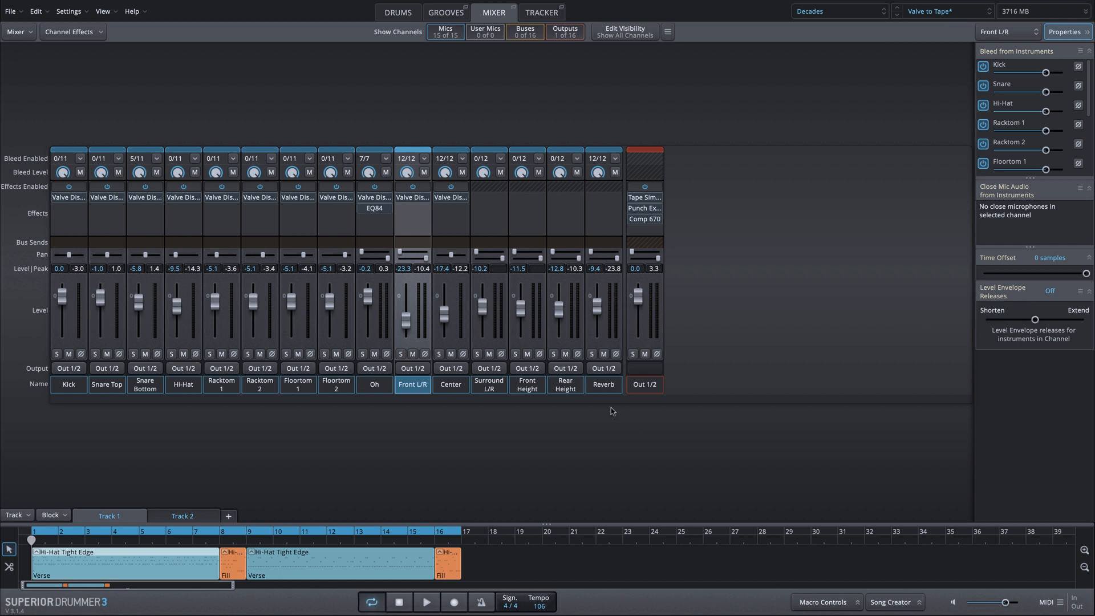
pyautogui.click(605, 387)
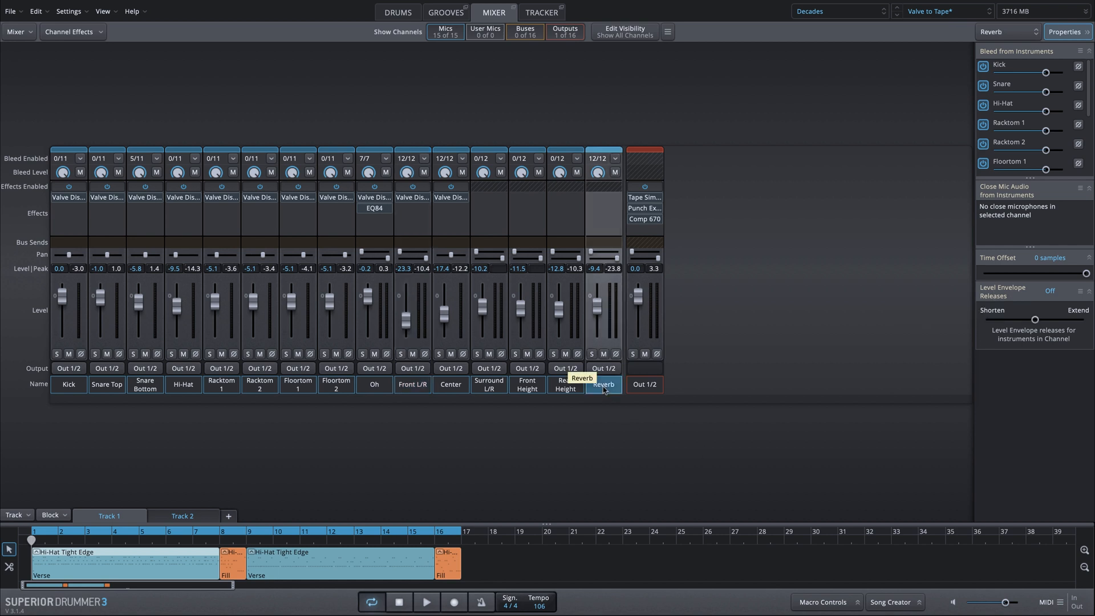
# Solo the Reverb channel, select the snare in the drum kit, show its floating pad over the mixer, and audition it.
pyautogui.click(591, 353)
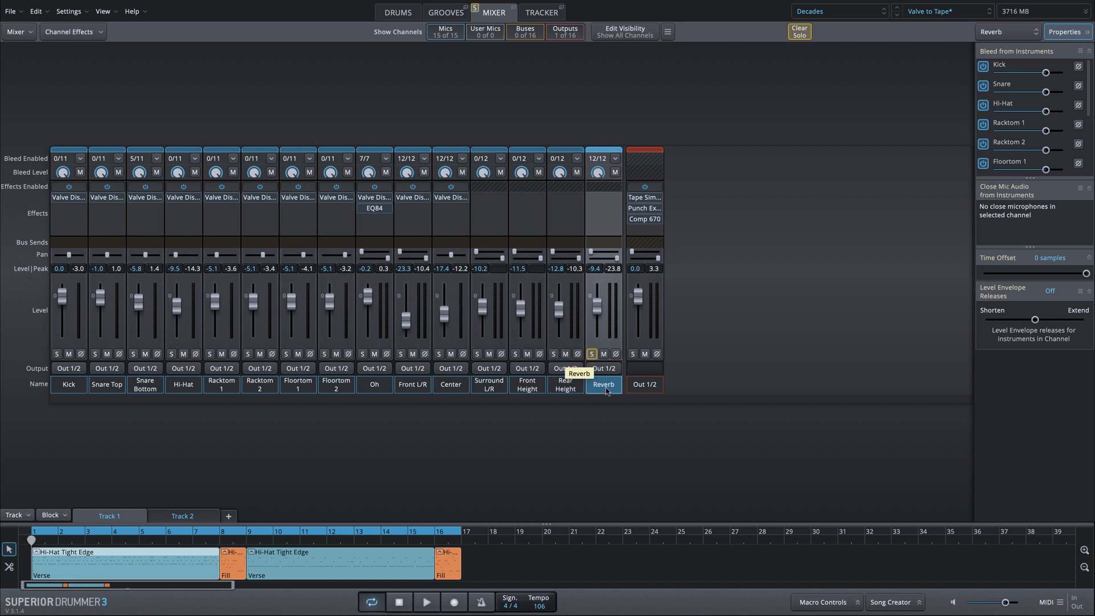
pyautogui.click(397, 13)
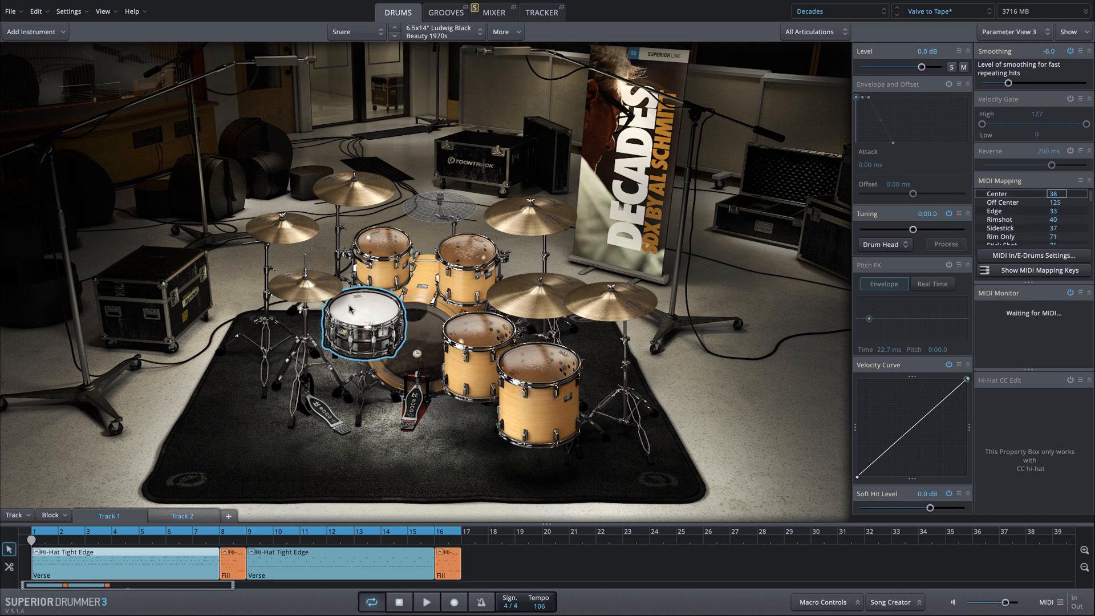
pyautogui.click(512, 13)
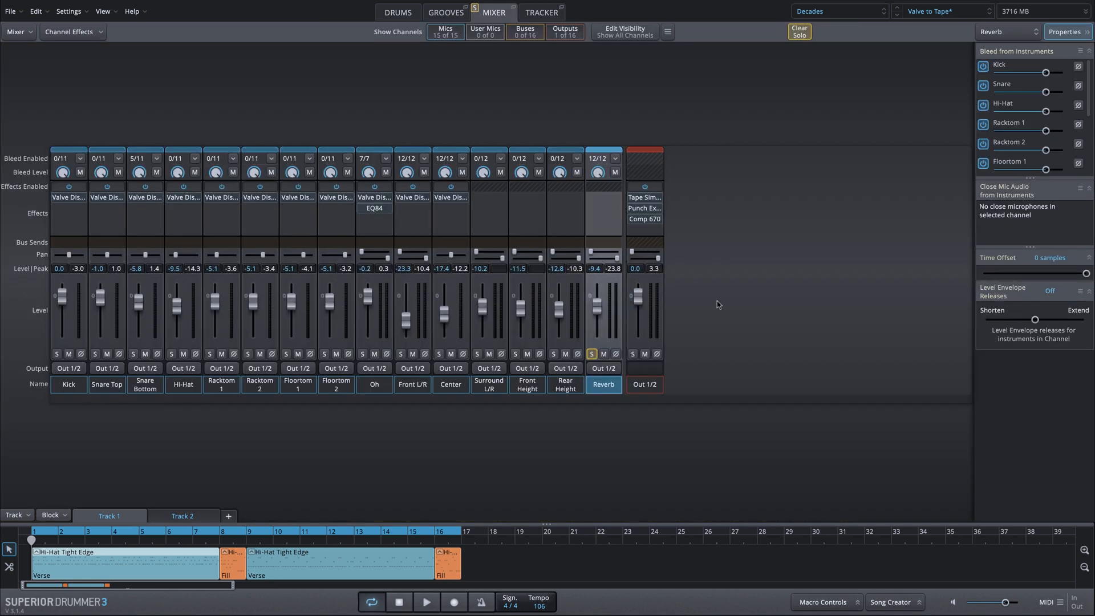
pyautogui.press('i')
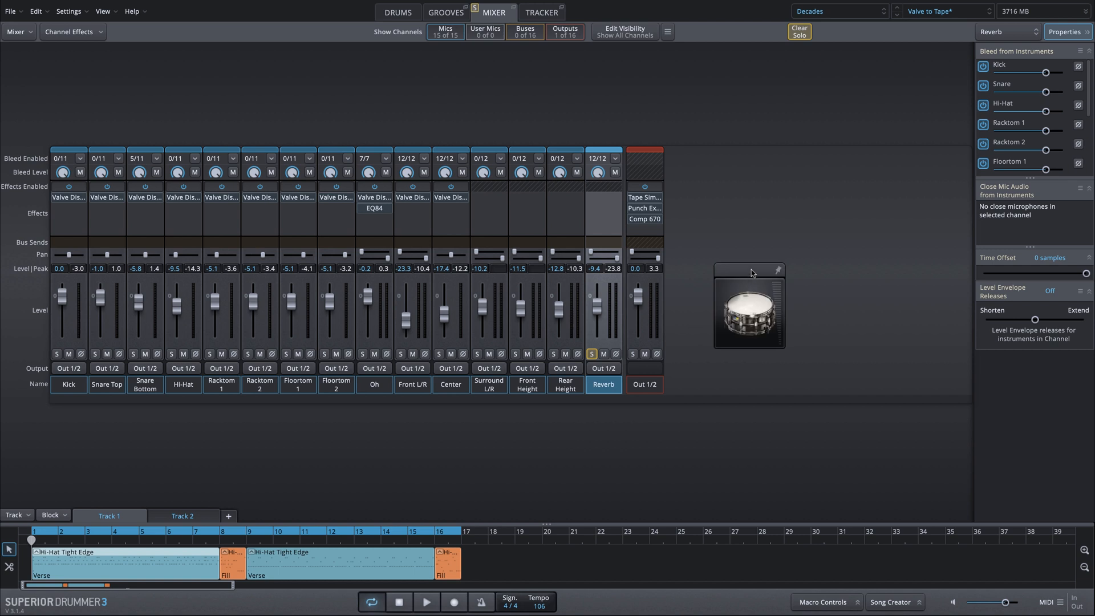
pyautogui.click(752, 282)
pyautogui.click(752, 282)
# Shorten the Reverb channel's level envelope releases to 16.7% and 14.7%, auditioning the soloed snare reverb.
pyautogui.moveTo(1035, 321); pyautogui.dragTo(1021, 320)
pyautogui.click(729, 278)
pyautogui.click(730, 281)
pyautogui.click(730, 281)
pyautogui.click(1021, 321)
pyautogui.moveTo(1021, 321)
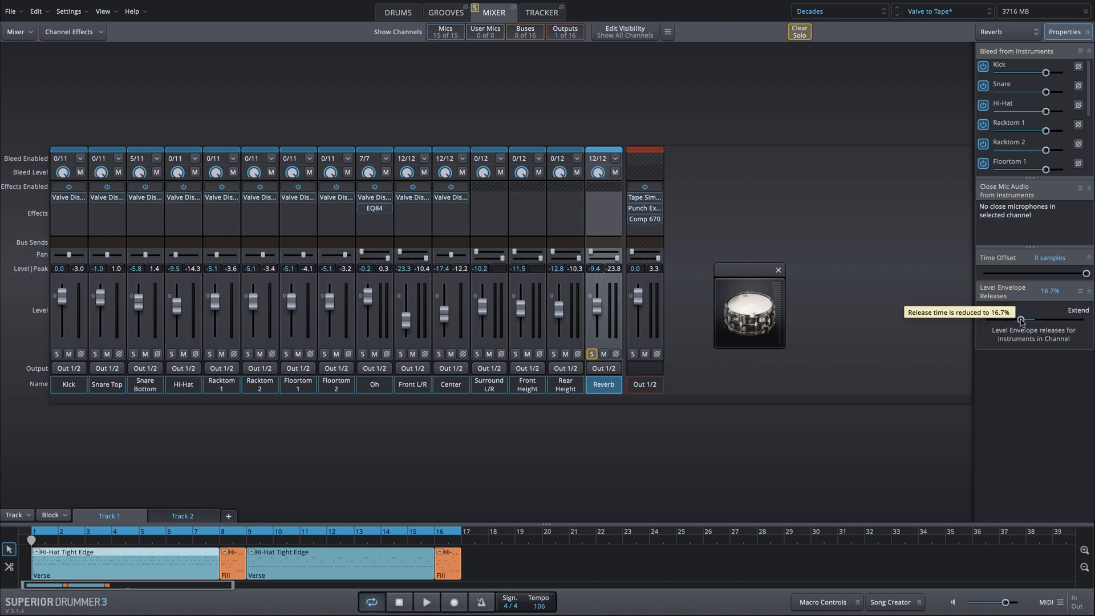
pyautogui.scroll(-2, 1020, 321)
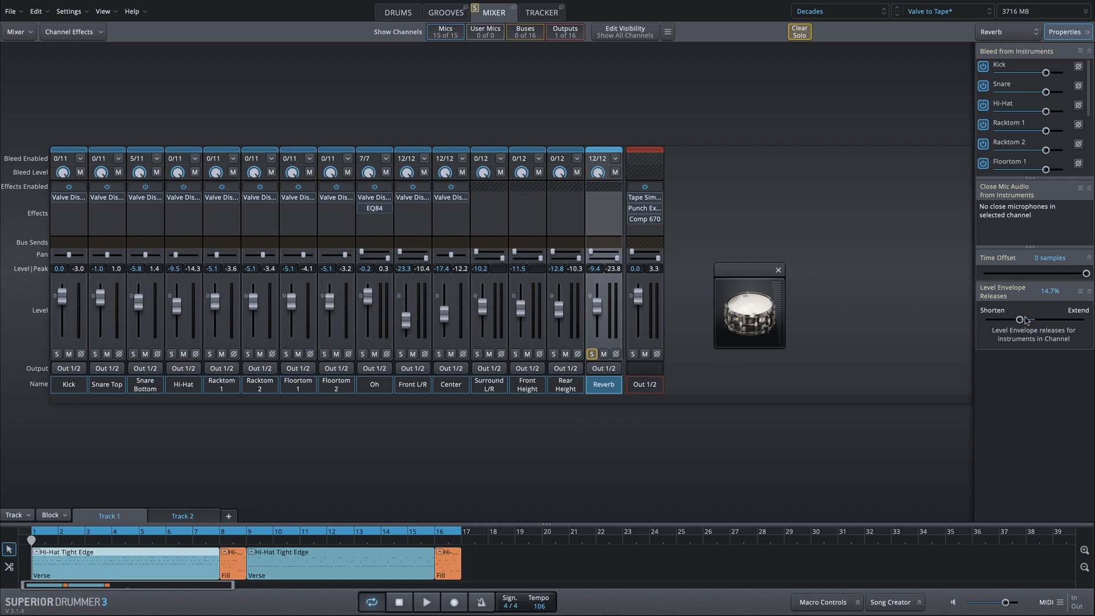
# Readjust the Reverb channel's level envelope releases, auditioning the snare, and set them to 9.40%.
pyautogui.moveTo(1020, 322); pyautogui.dragTo(1026, 320)
pyautogui.click(759, 283)
pyautogui.click(759, 283)
pyautogui.moveTo(1027, 321); pyautogui.dragTo(1017, 321)
pyautogui.click(752, 282)
pyautogui.click(751, 281)
# Unsolo the Reverb channel and audition the snare in the full mix before and after resetting the envelope releases to Off.
pyautogui.click(592, 354)
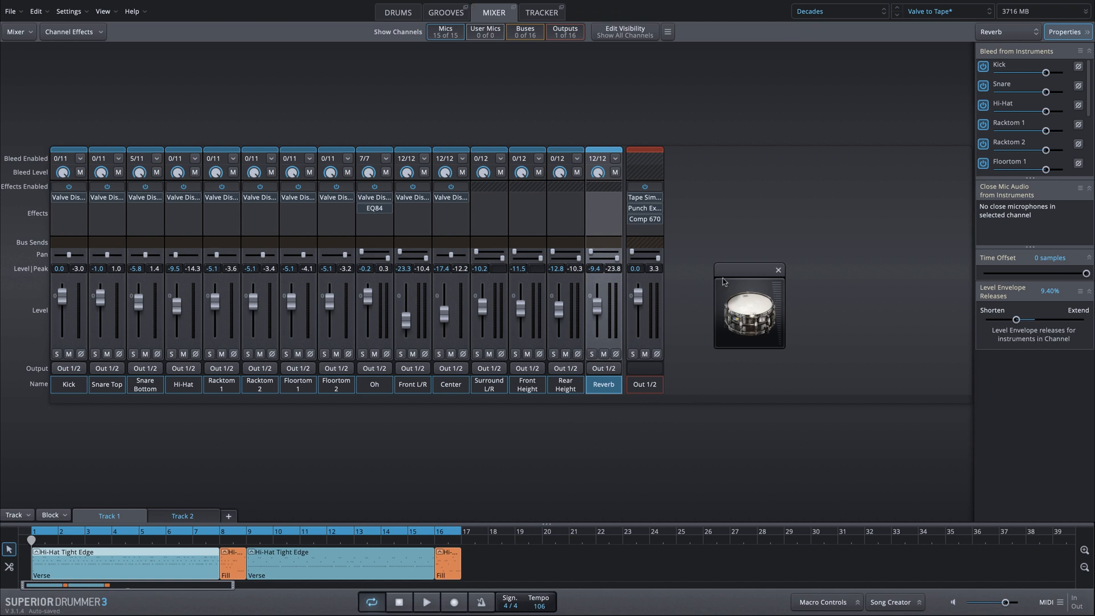
pyautogui.click(758, 283)
pyautogui.moveTo(1018, 323)
pyautogui.doubleClick(1017, 319)
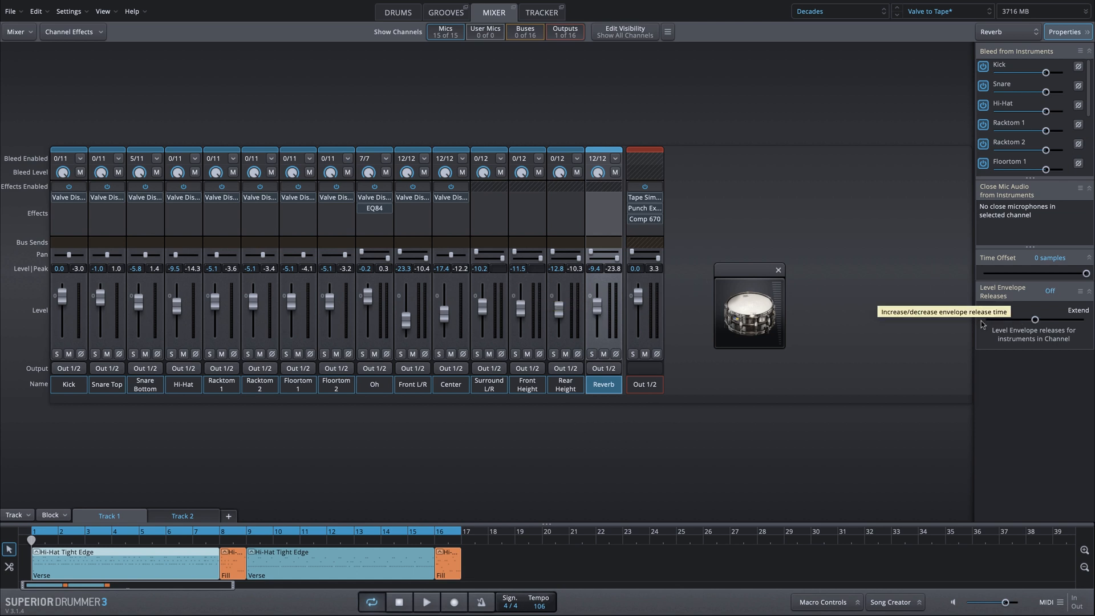
pyautogui.click(746, 281)
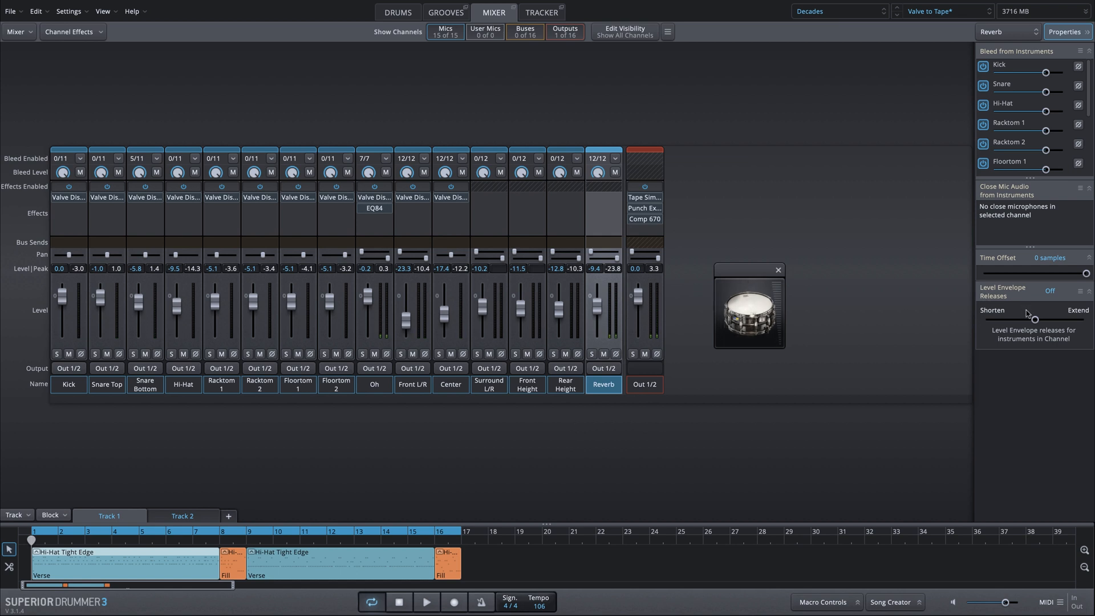
# Shorten the Reverb channel's envelope releases to 11.1%, raise its level to -3.4 dB, and audition the snare.
pyautogui.moveTo(1034, 321); pyautogui.dragTo(1021, 322)
pyautogui.moveTo(1020, 321); pyautogui.dragTo(1017, 321)
pyautogui.moveTo(594, 316); pyautogui.dragTo(594, 308)
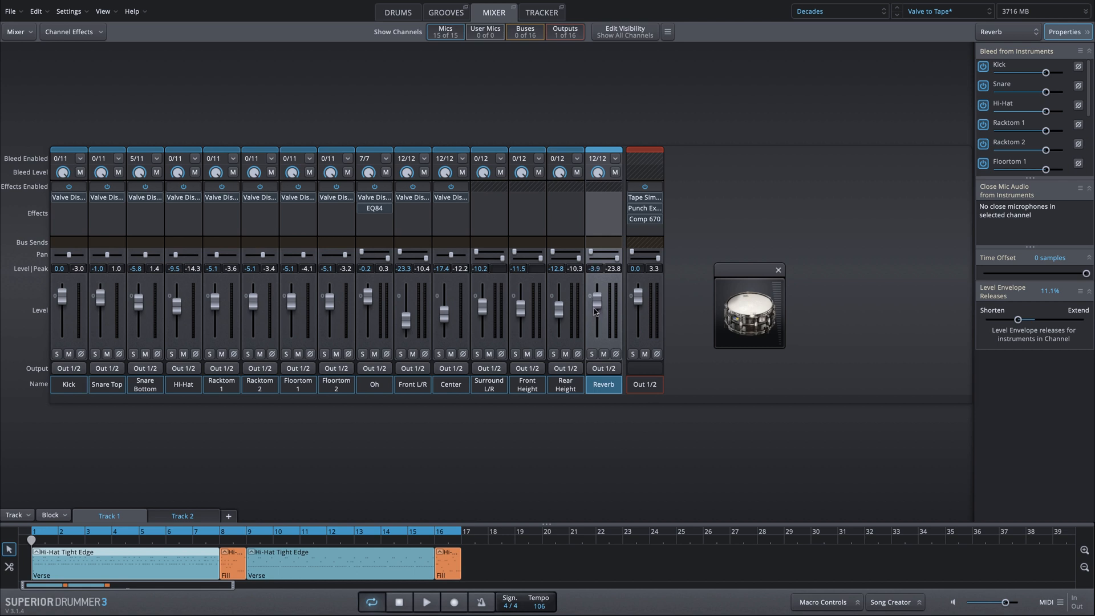
pyautogui.click(735, 282)
# Compare the snare hits with the Reverb channel muted and unmuted.
pyautogui.click(604, 355)
pyautogui.click(757, 279)
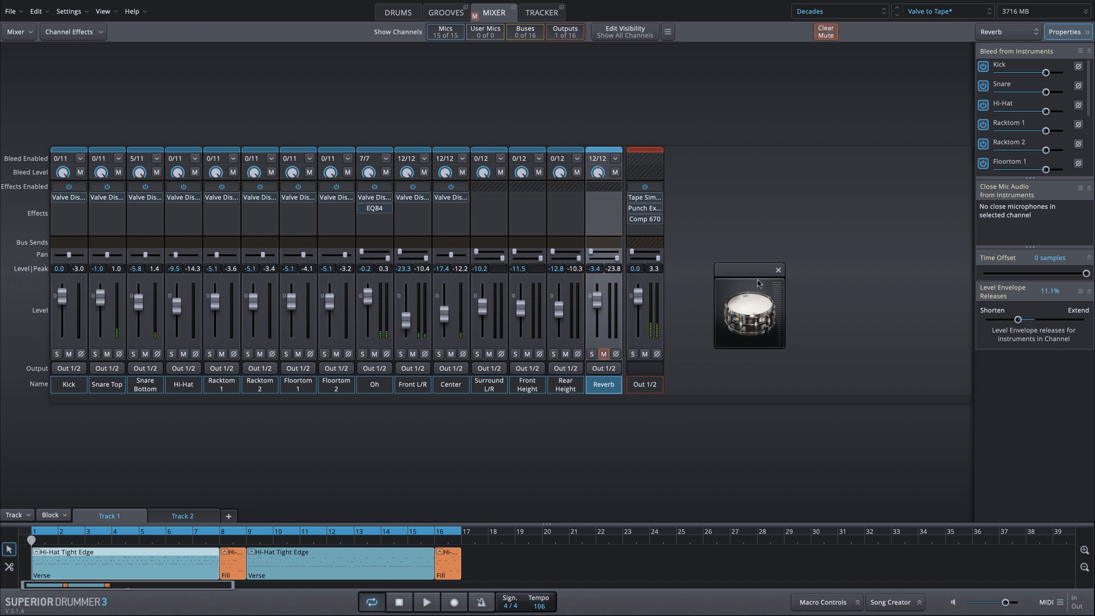
pyautogui.click(757, 280)
pyautogui.click(757, 279)
pyautogui.click(604, 354)
pyautogui.click(716, 281)
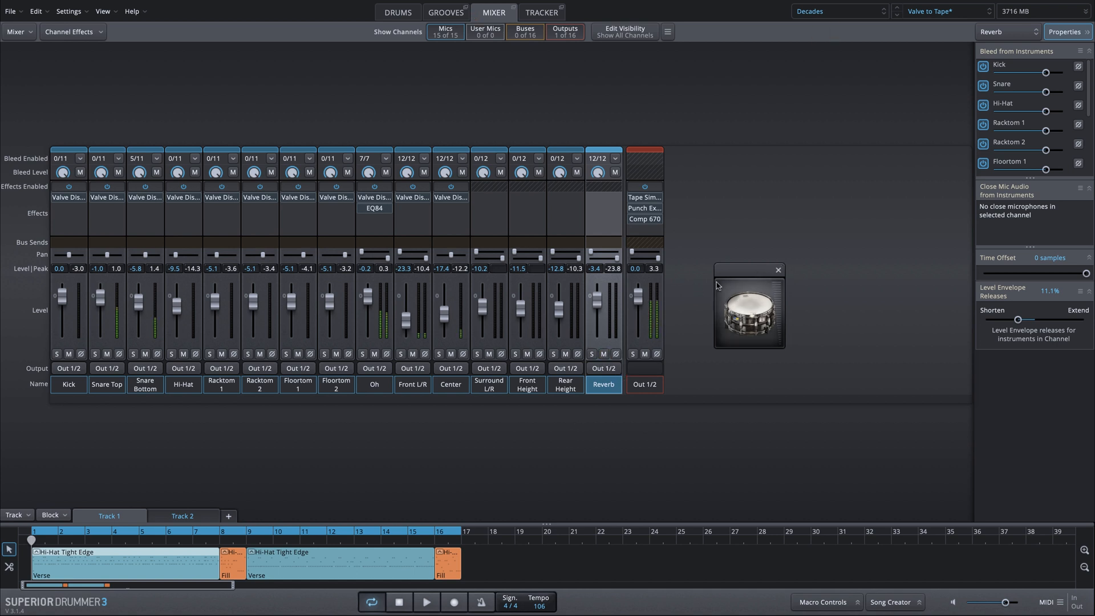
pyautogui.click(717, 282)
pyautogui.click(716, 281)
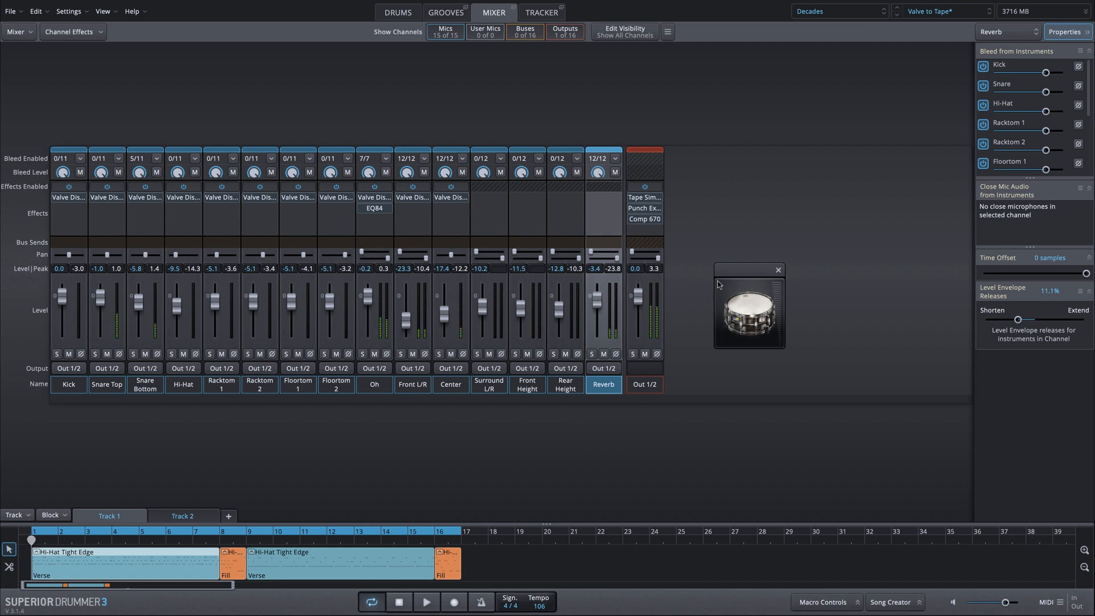
# Reset the Reverb channel's level to 0.0 dB and audition the snare with repeated hits.
pyautogui.doubleClick(596, 302)
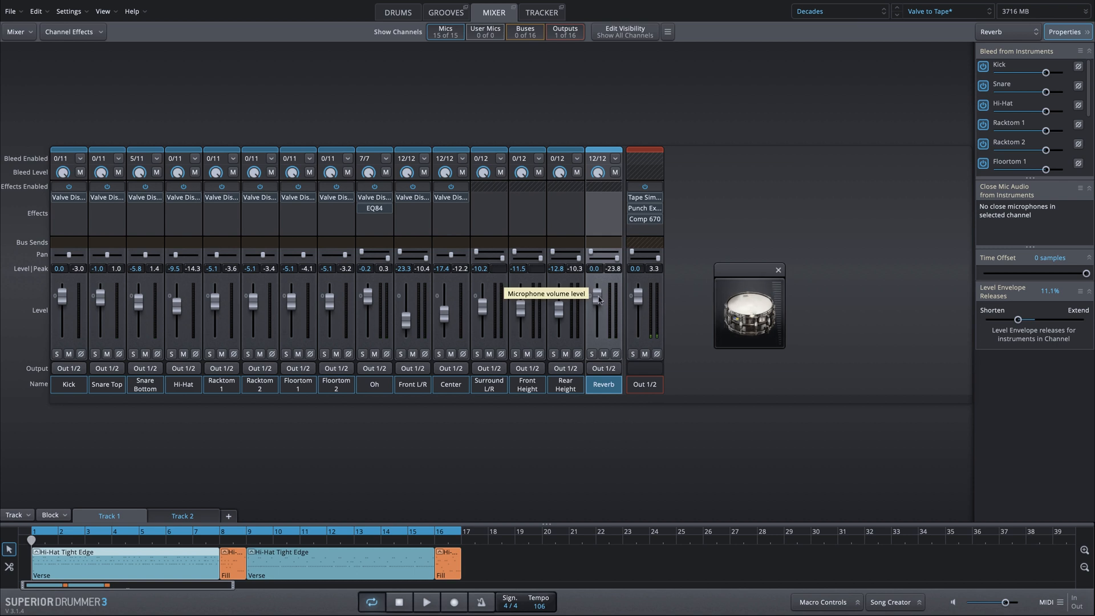
pyautogui.click(752, 283)
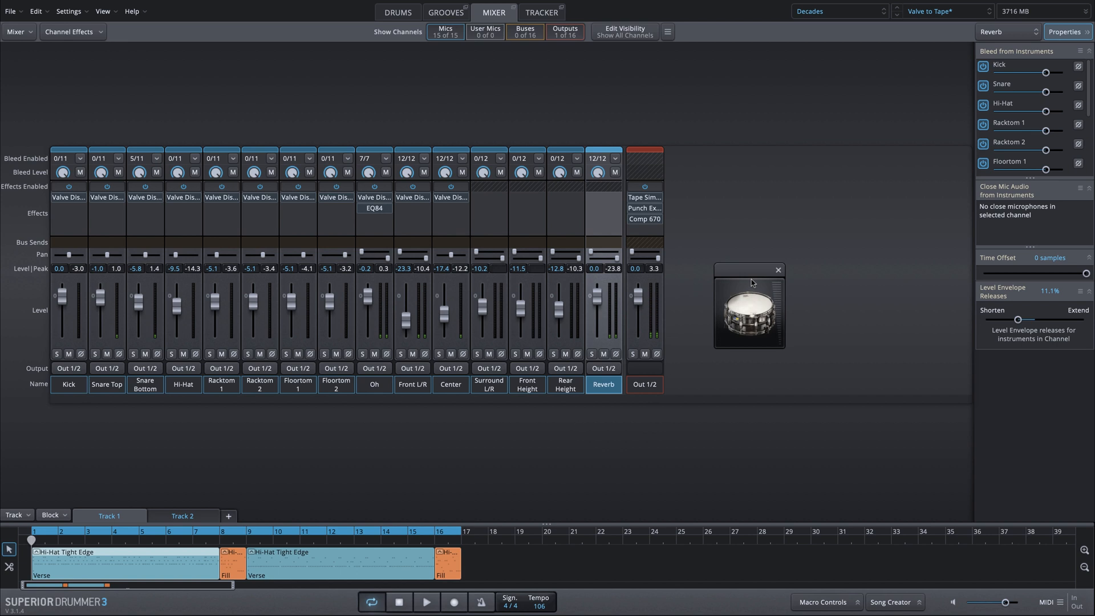
pyautogui.click(750, 283)
pyautogui.click(751, 284)
pyautogui.click(751, 283)
# Compare the snare again with the 0.0 dB Reverb channel muted and unmuted.
pyautogui.click(606, 352)
pyautogui.click(728, 284)
pyautogui.click(728, 283)
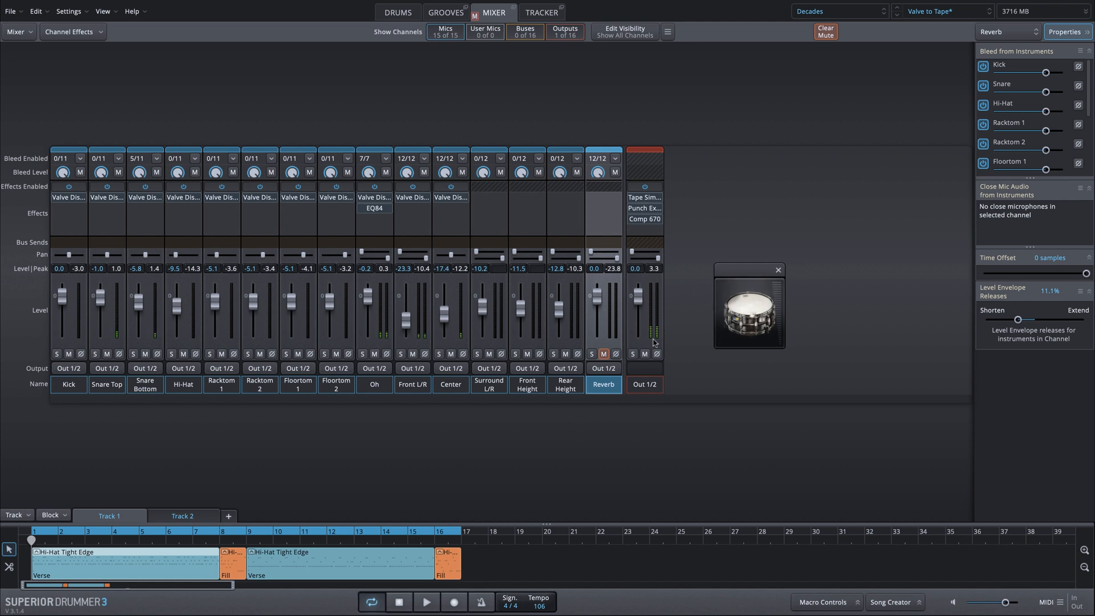
pyautogui.click(604, 353)
pyautogui.click(751, 282)
pyautogui.click(751, 282)
# Play the groove and compare it with the Reverb channel muted and unmuted.
pyautogui.press('space')
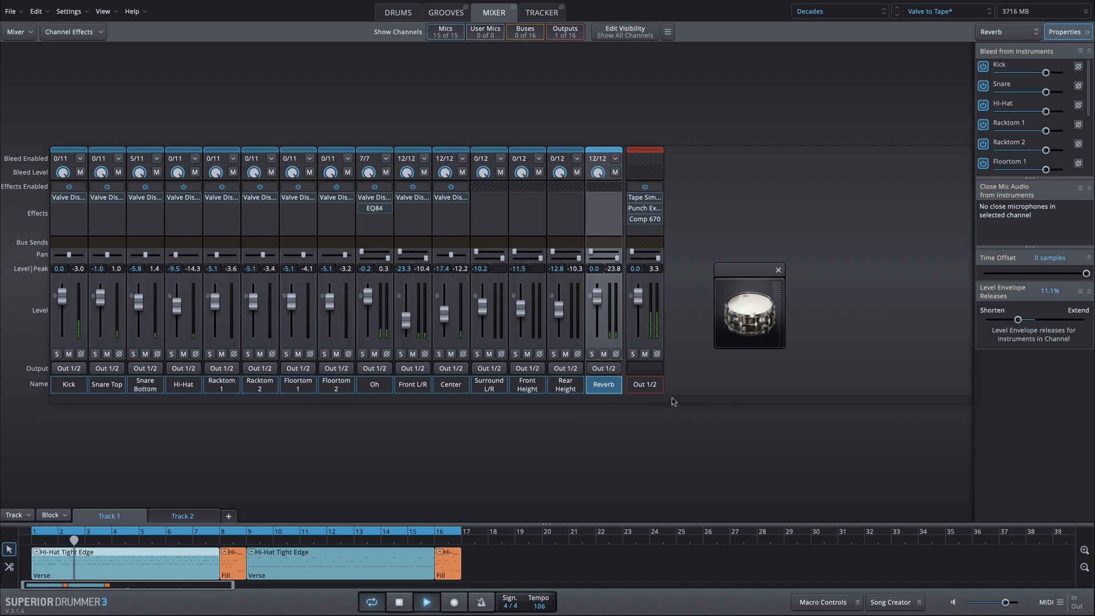
pyautogui.click(604, 354)
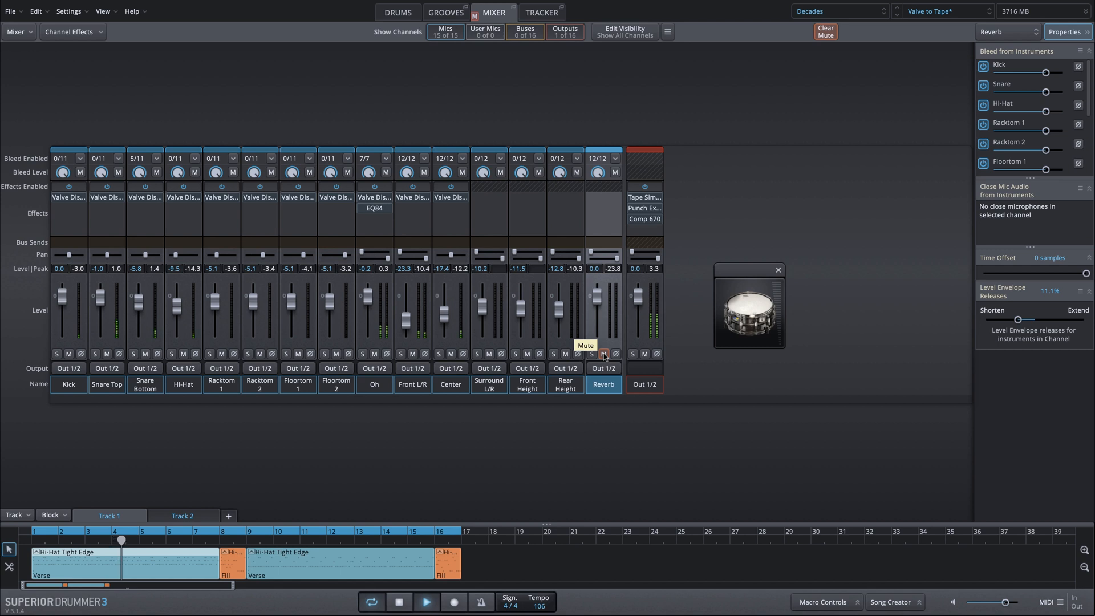
pyautogui.click(604, 354)
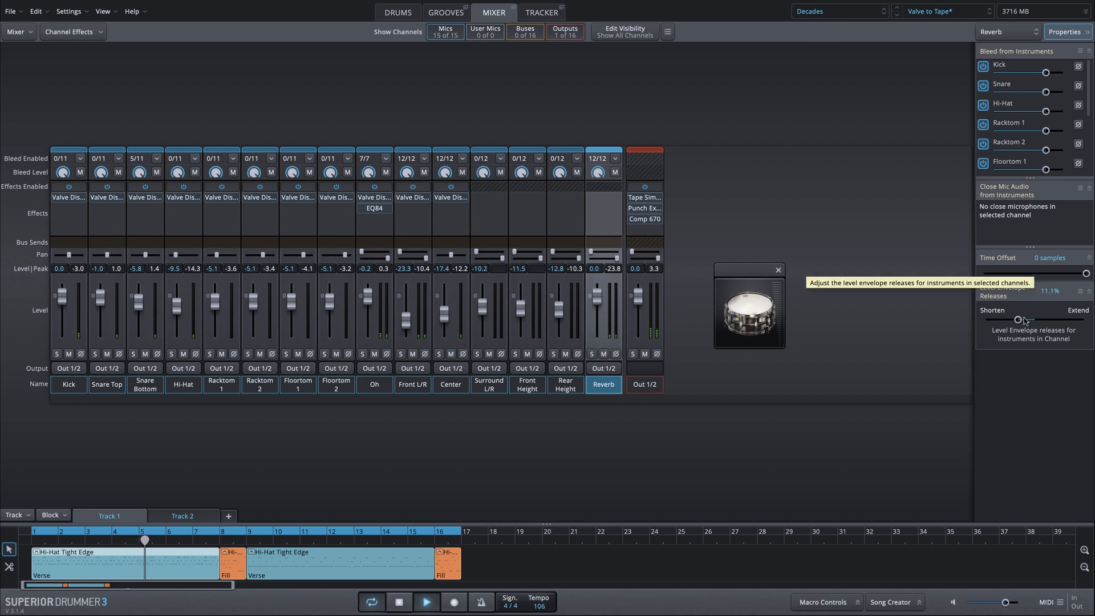
# Set the Reverb channel's envelope releases to 15.8%, compare the groove with the channel muted and unmuted, and stop playback.
pyautogui.moveTo(1018, 321)
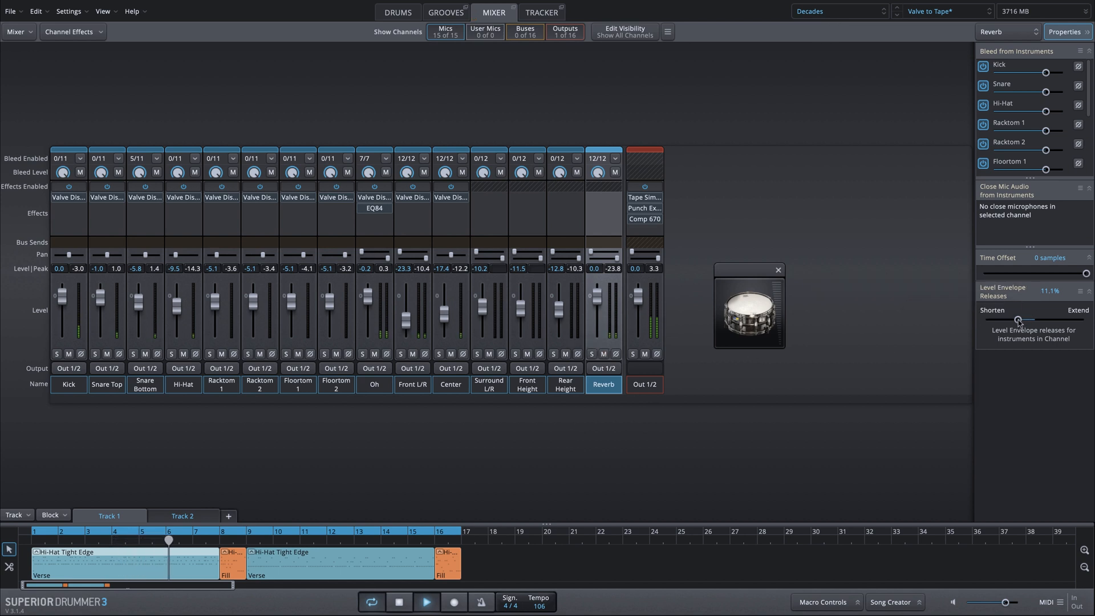
pyautogui.moveTo(1019, 321); pyautogui.dragTo(1020, 323)
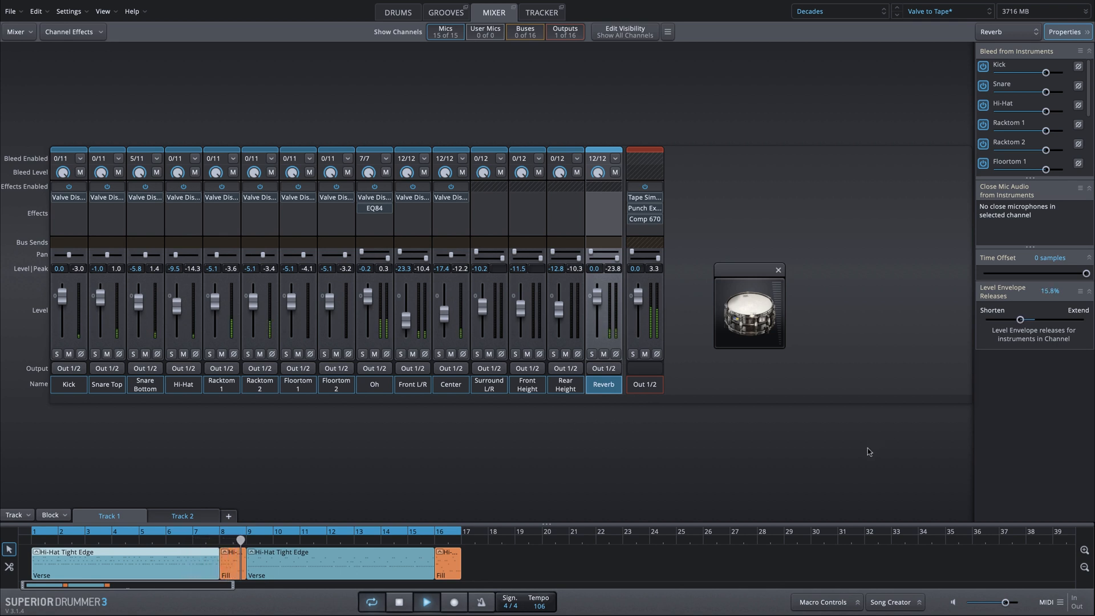
pyautogui.click(603, 354)
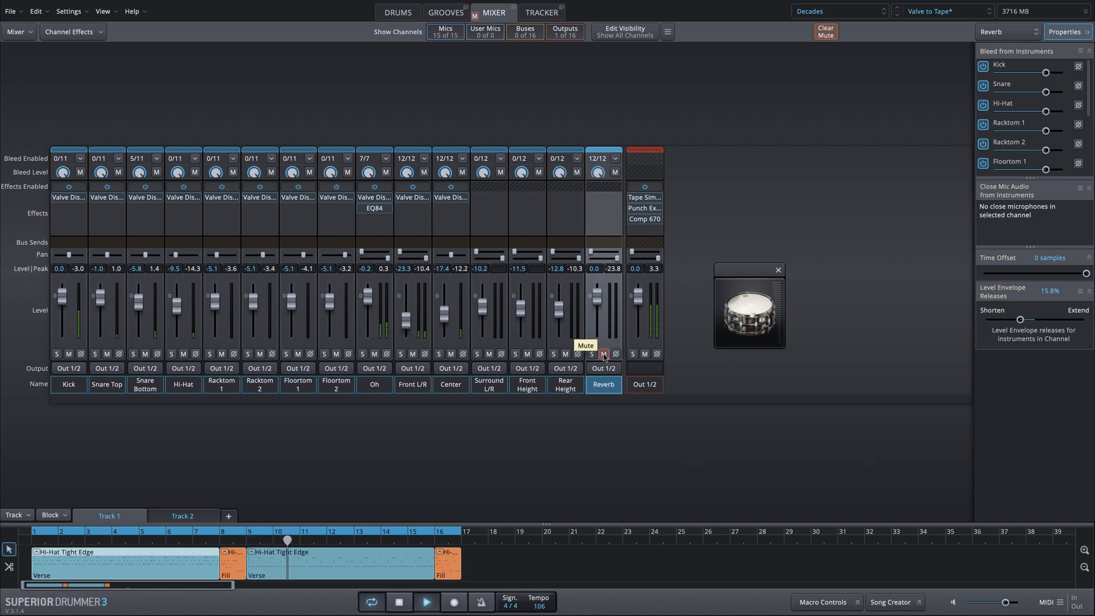
pyautogui.click(603, 354)
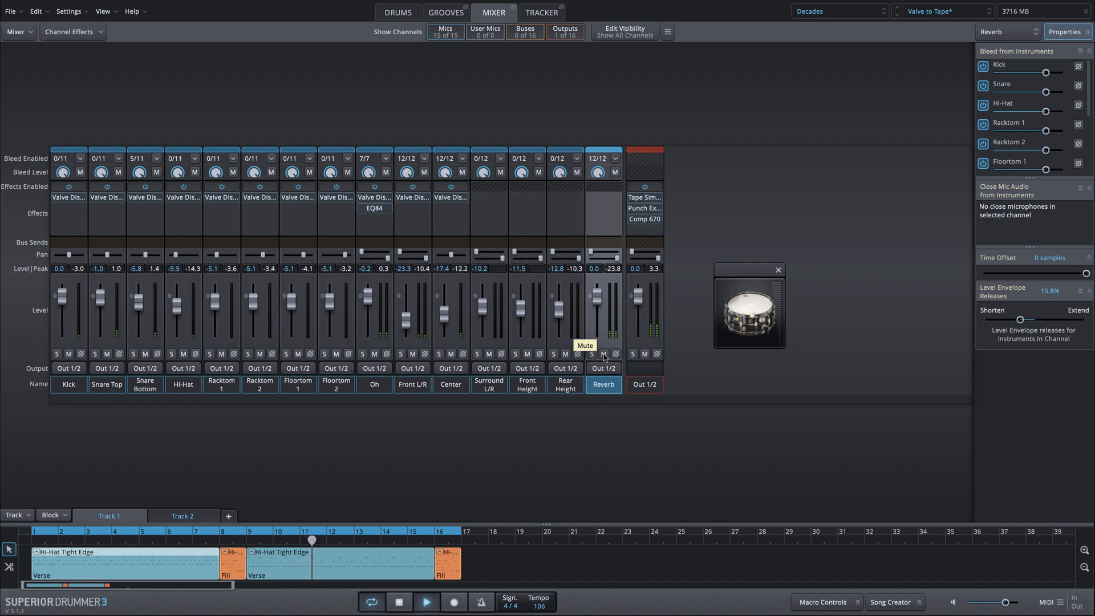
pyautogui.press('space')
# Lower the Reverb channel's level to -3.3 dB, set its envelope releases to 21.9%, and audition the snare.
pyautogui.moveTo(1051, 323)
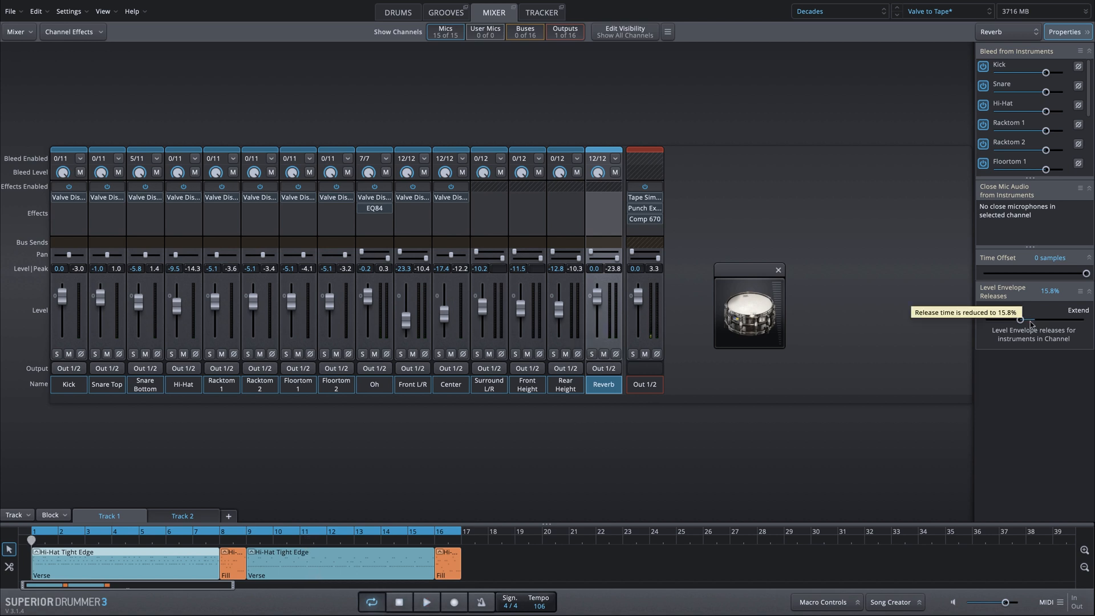
pyautogui.click(750, 284)
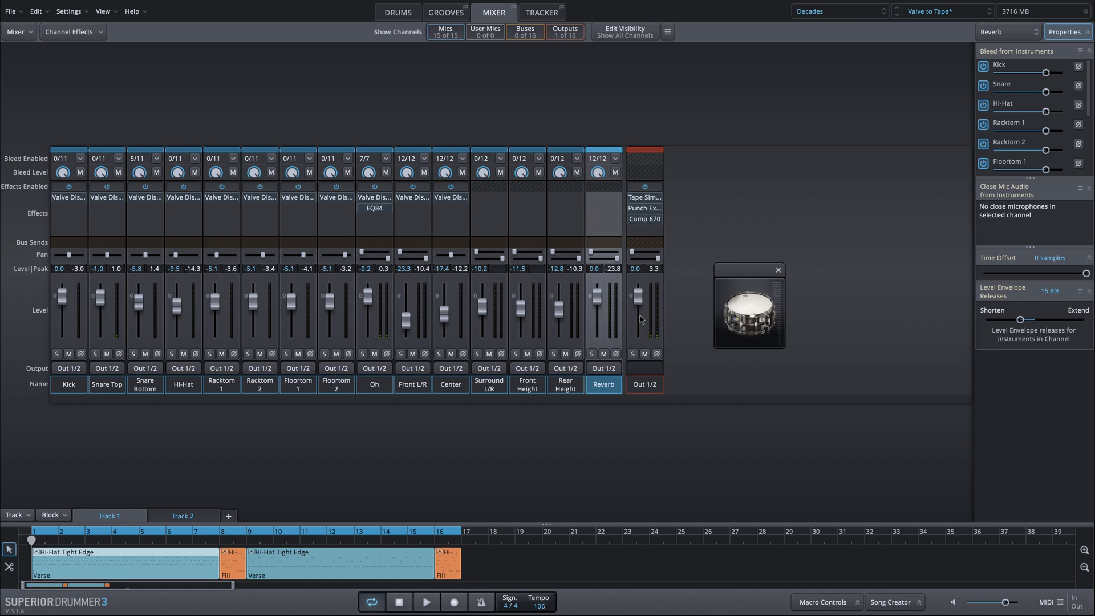
pyautogui.moveTo(598, 302); pyautogui.dragTo(598, 306)
pyautogui.moveTo(1019, 320); pyautogui.dragTo(1021, 320)
pyautogui.click(749, 283)
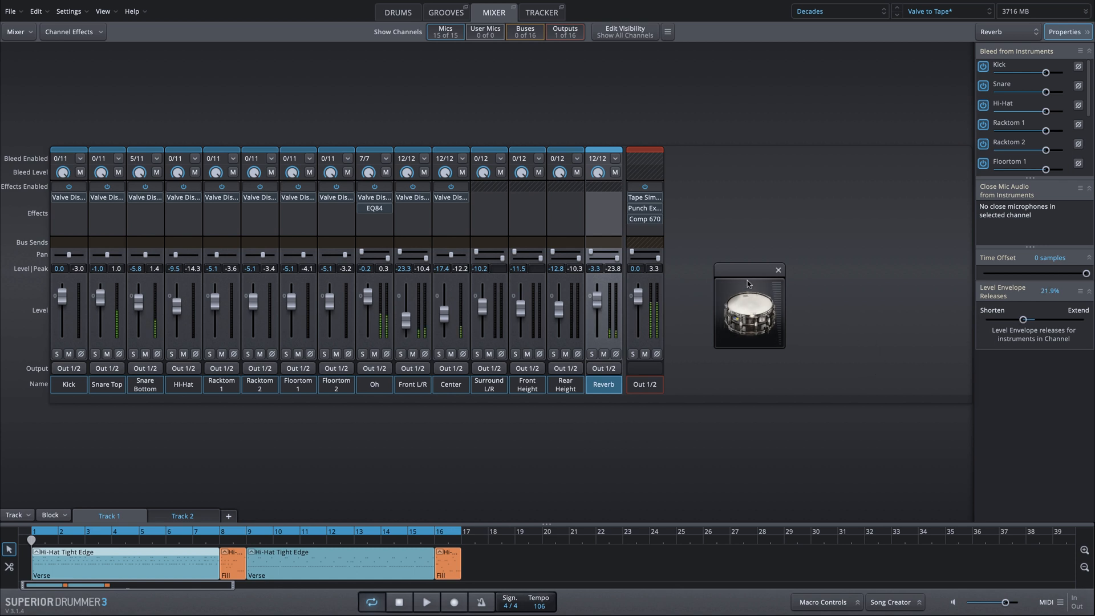
# Play the groove with the 21.9% release, comparing the Reverb channel muted and unmuted, then stop playback.
pyautogui.press('space')
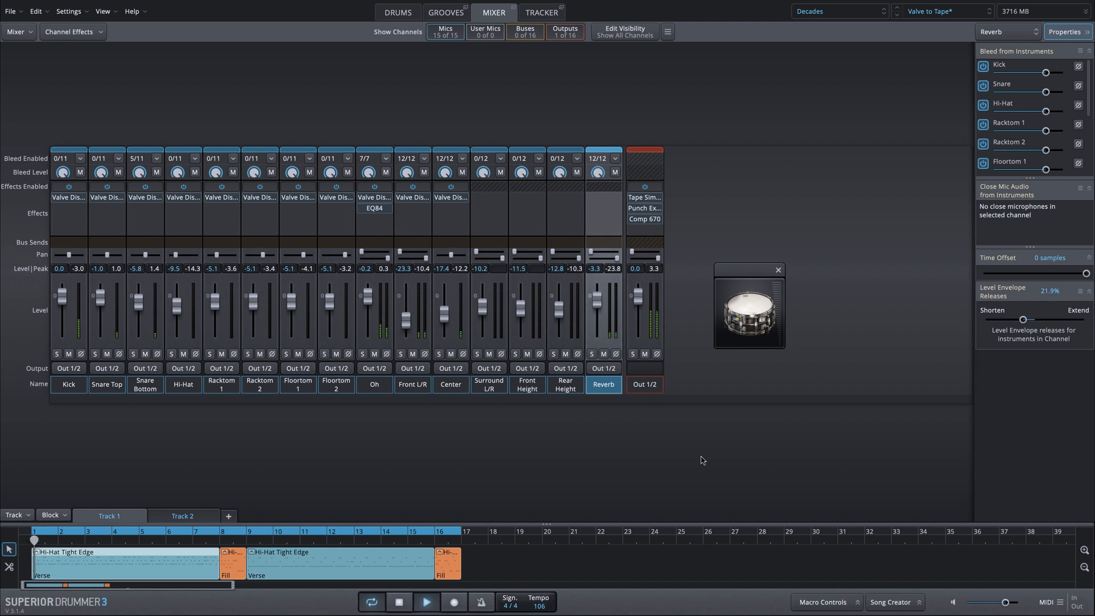
pyautogui.click(604, 354)
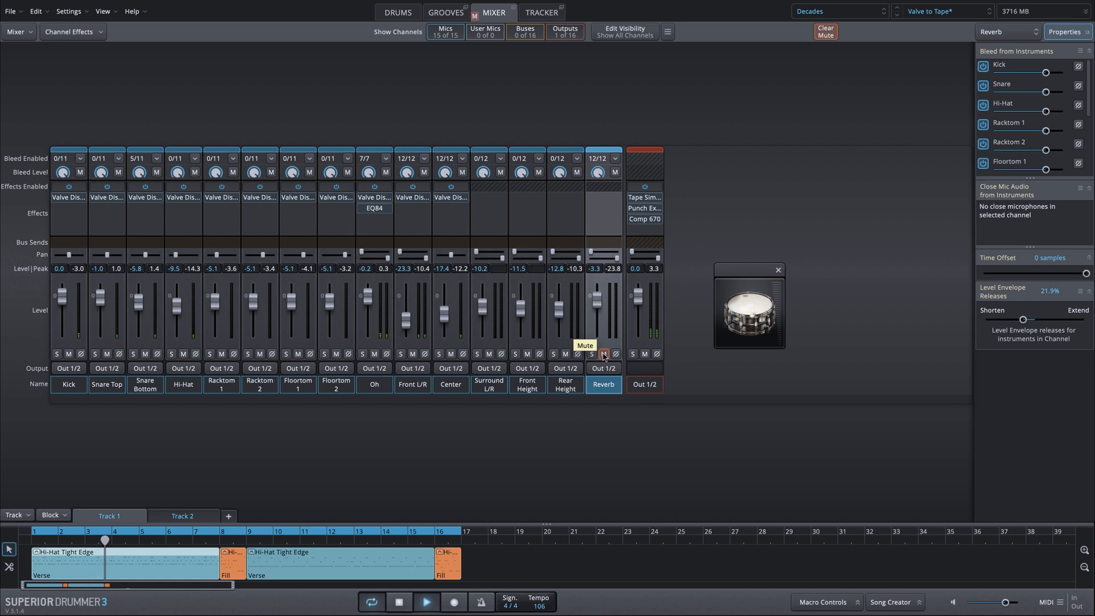
pyautogui.click(604, 354)
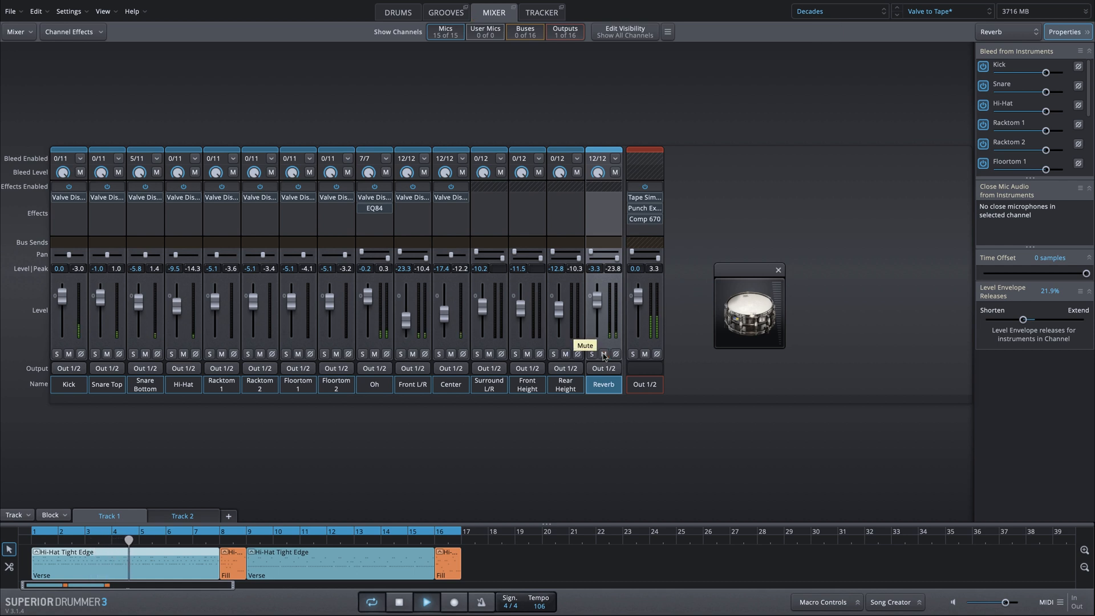
pyautogui.press('space')
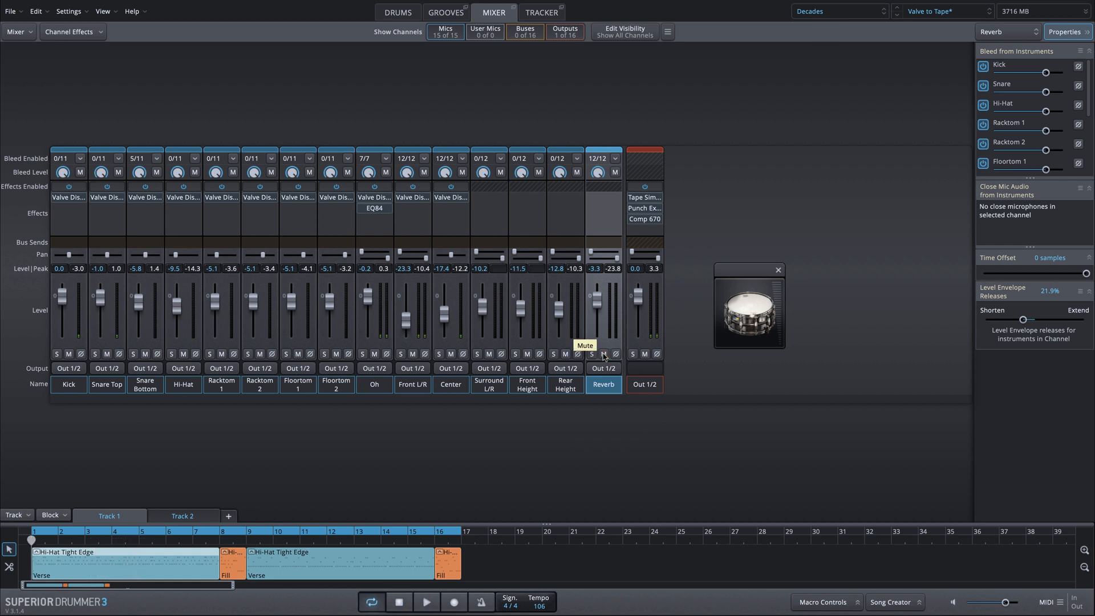
# Reset the Reverb channel's envelope releases to Off and lower its level to -9.8 dB while the groove plays.
pyautogui.doubleClick(1026, 320)
pyautogui.click(748, 304)
pyautogui.press('space')
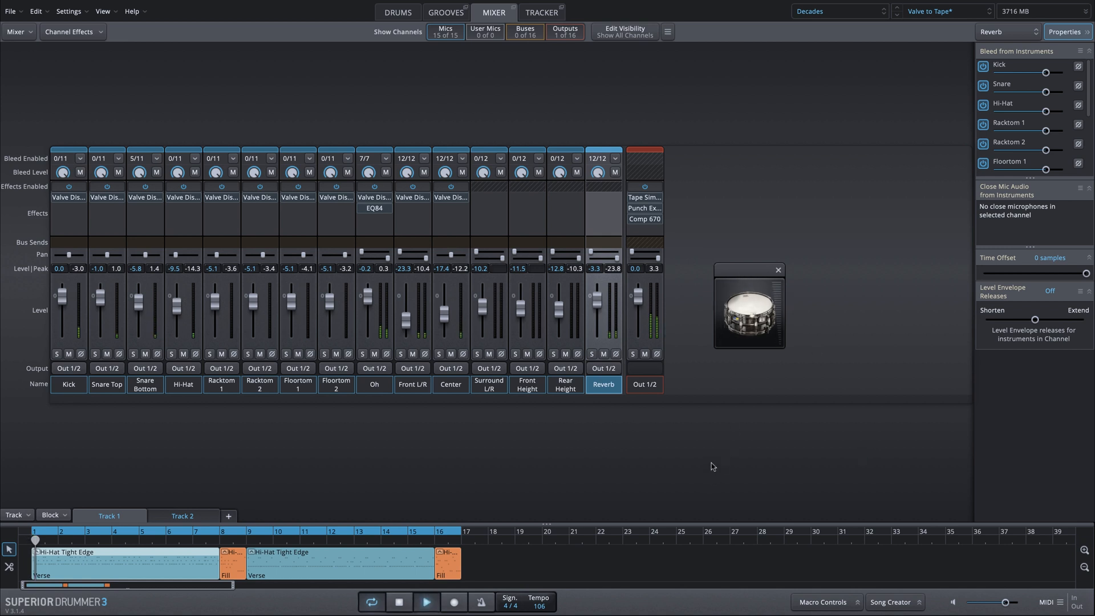
pyautogui.moveTo(598, 309); pyautogui.dragTo(598, 317)
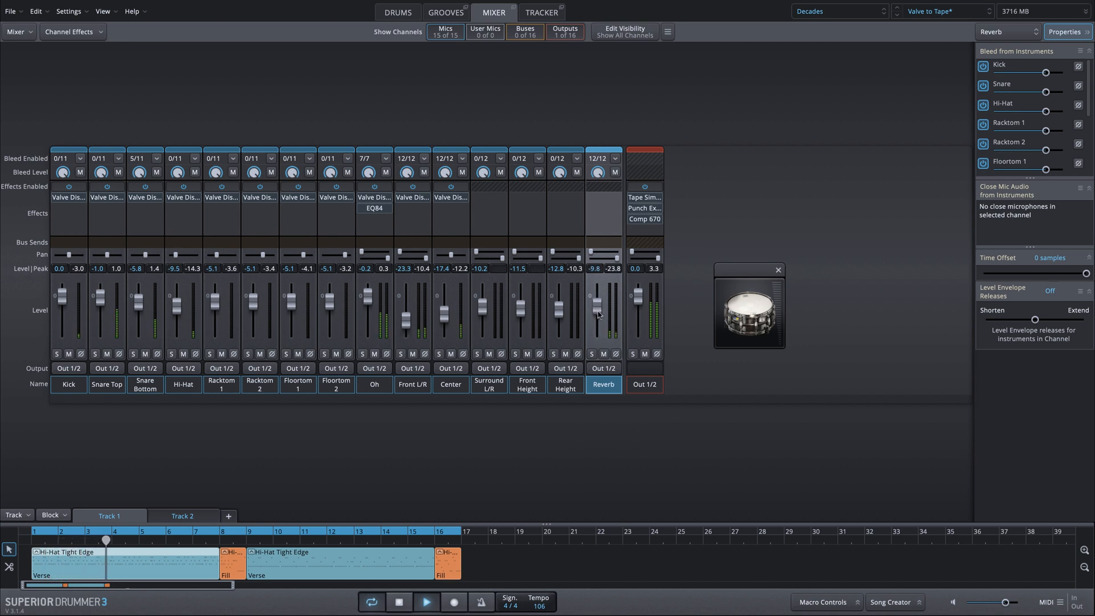
# Compare the groove with the -9.8 dB Reverb channel muted and unmuted, then stop playback.
pyautogui.click(603, 354)
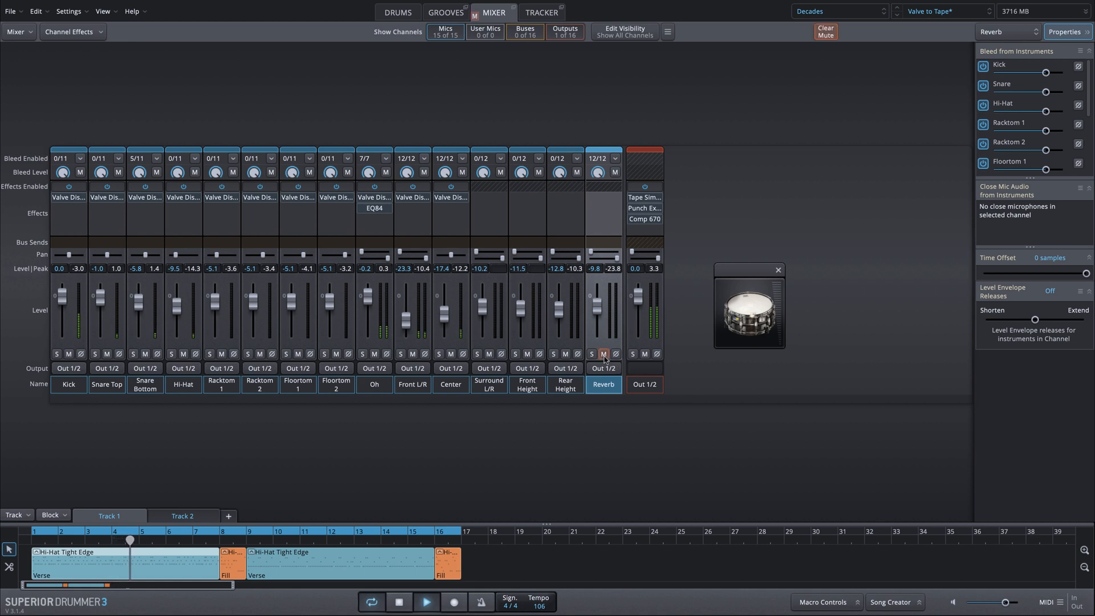
pyautogui.click(603, 355)
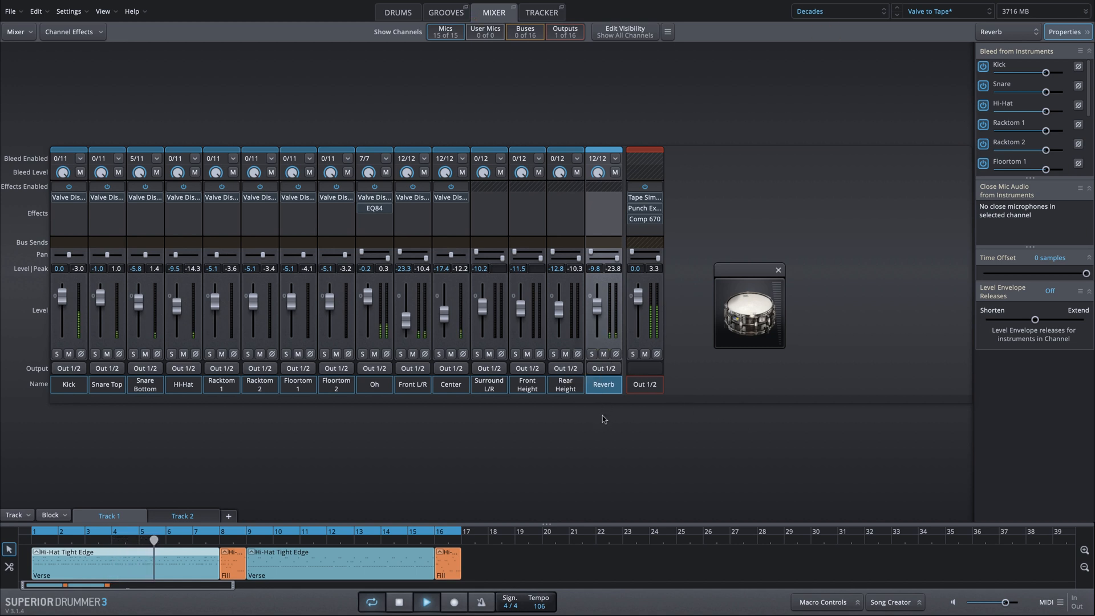
pyautogui.press('space')
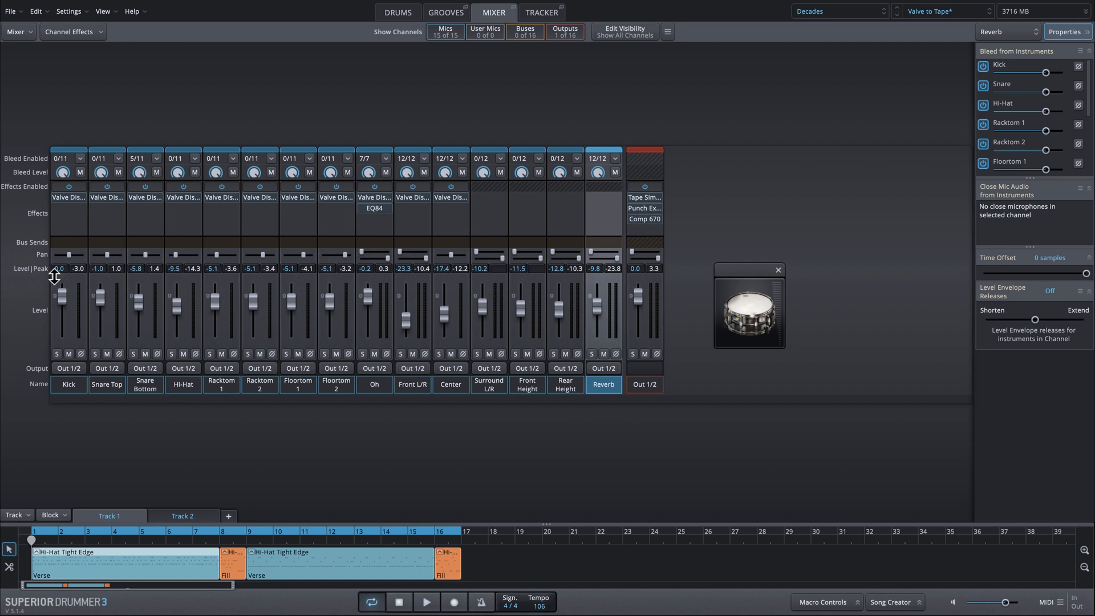
# Add Bus 1 sends to the Kick and Snare Top channels.
pyautogui.click(60, 238)
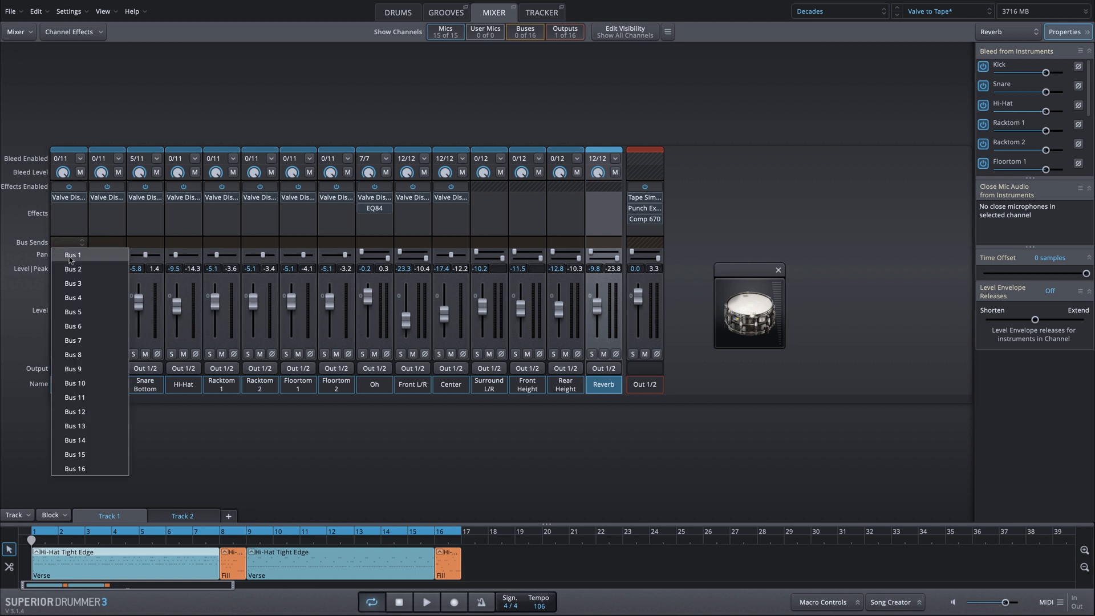
pyautogui.click(70, 258)
pyautogui.click(164, 101)
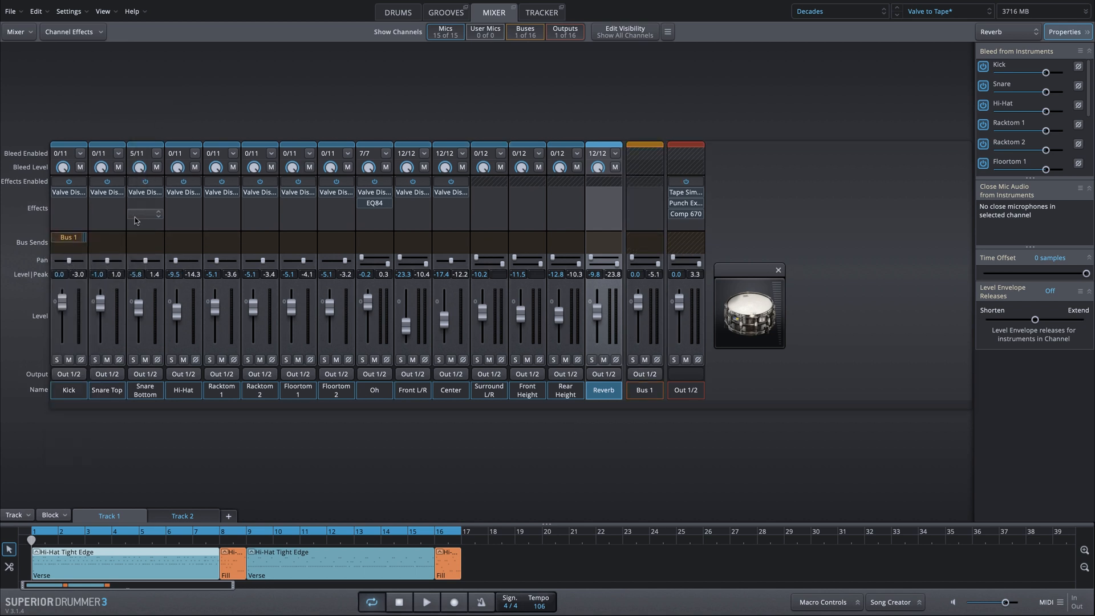
pyautogui.click(106, 237)
pyautogui.click(114, 256)
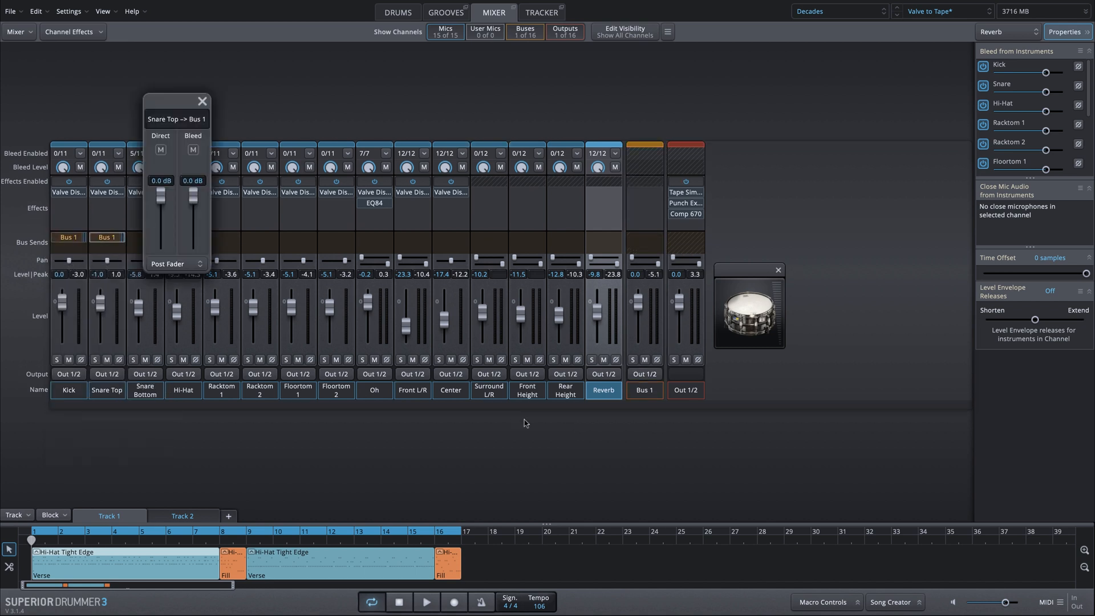
pyautogui.click(202, 101)
# Rename Bus 1 as Plate, insert a Plate Reverb effect on it, and close the floating snare window.
pyautogui.click(641, 387)
pyautogui.write('Plate')
pyautogui.press('Return')
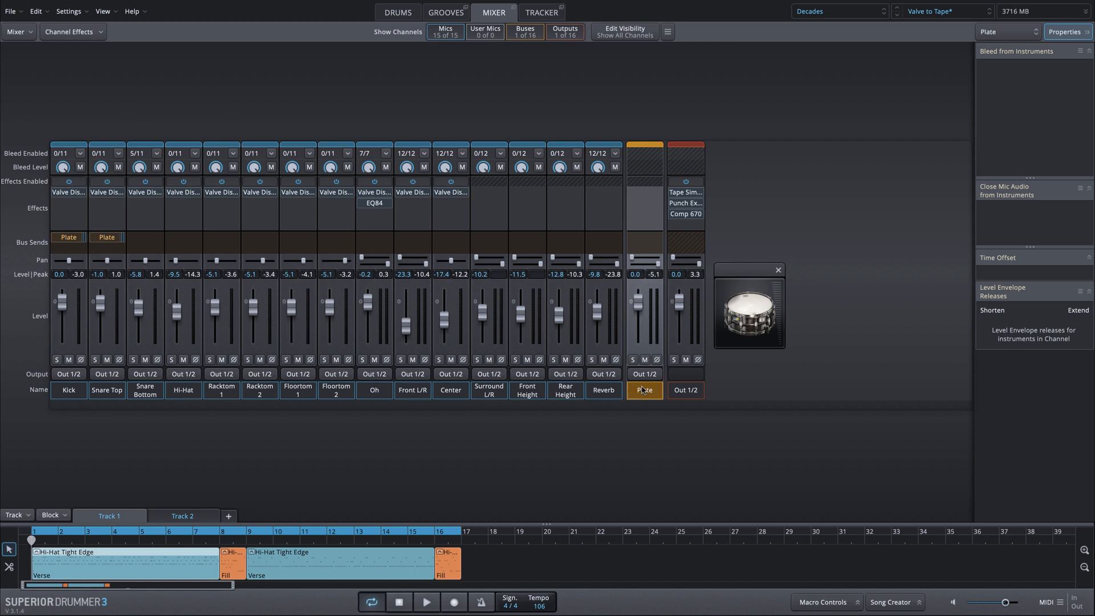
pyautogui.click(644, 193)
pyautogui.moveTo(706, 247)
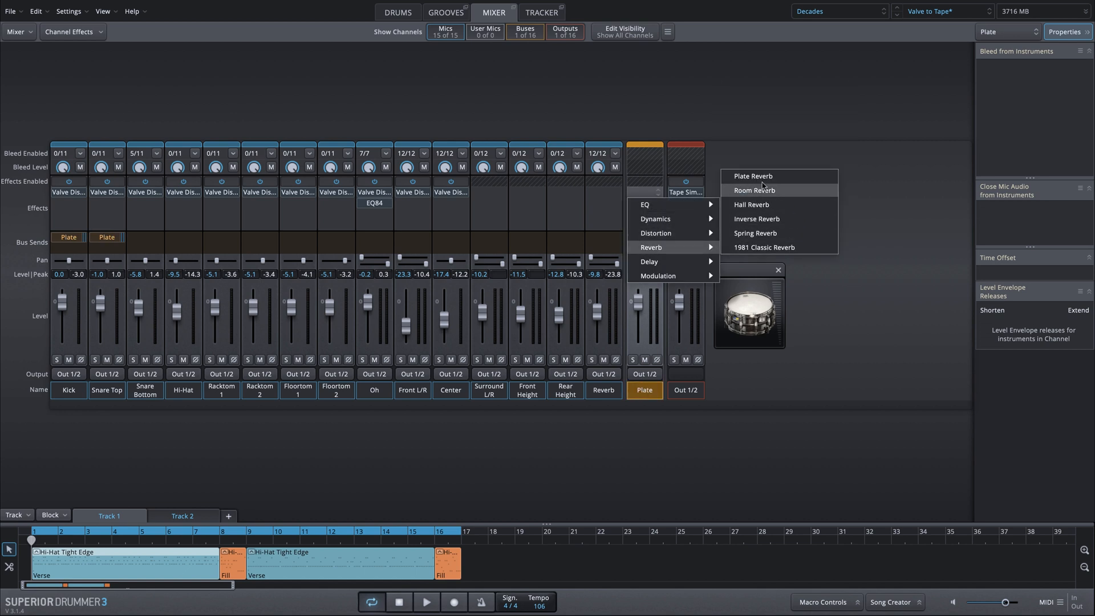
pyautogui.click(747, 176)
pyautogui.click(777, 270)
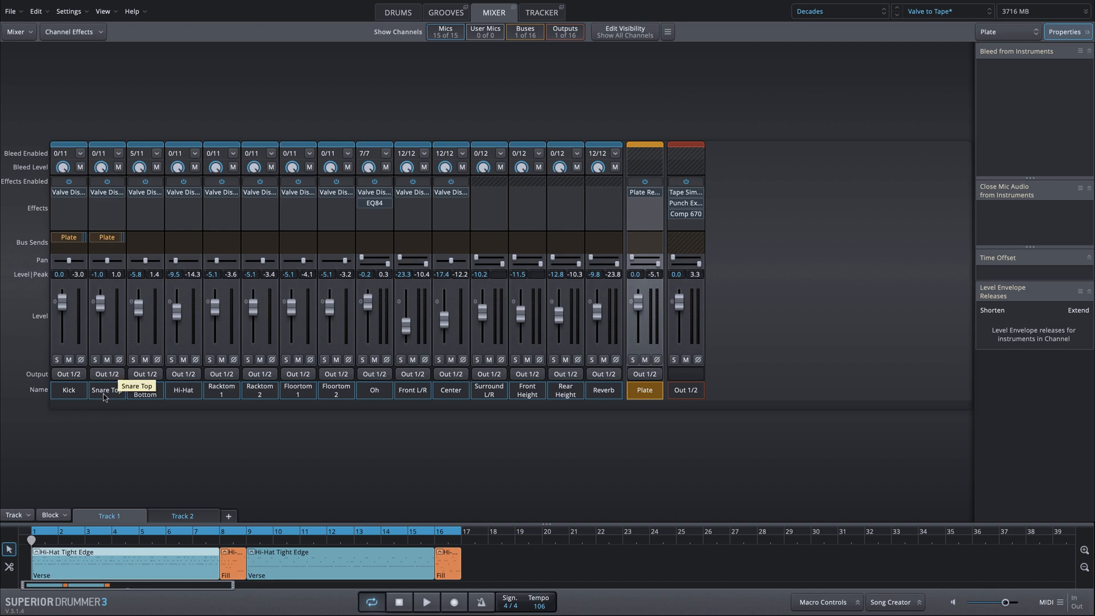
# Undo the Plate bus setup, including its Plate Reverb, its name and the Kick and Snare Top sends.
pyautogui.click(397, 12)
pyautogui.hotkey('ctrl', 'z')
pyautogui.hotkey('ctrl', 'z')
pyautogui.hotkey('ctrl', 'z')
pyautogui.hotkey('ctrl', 'z')
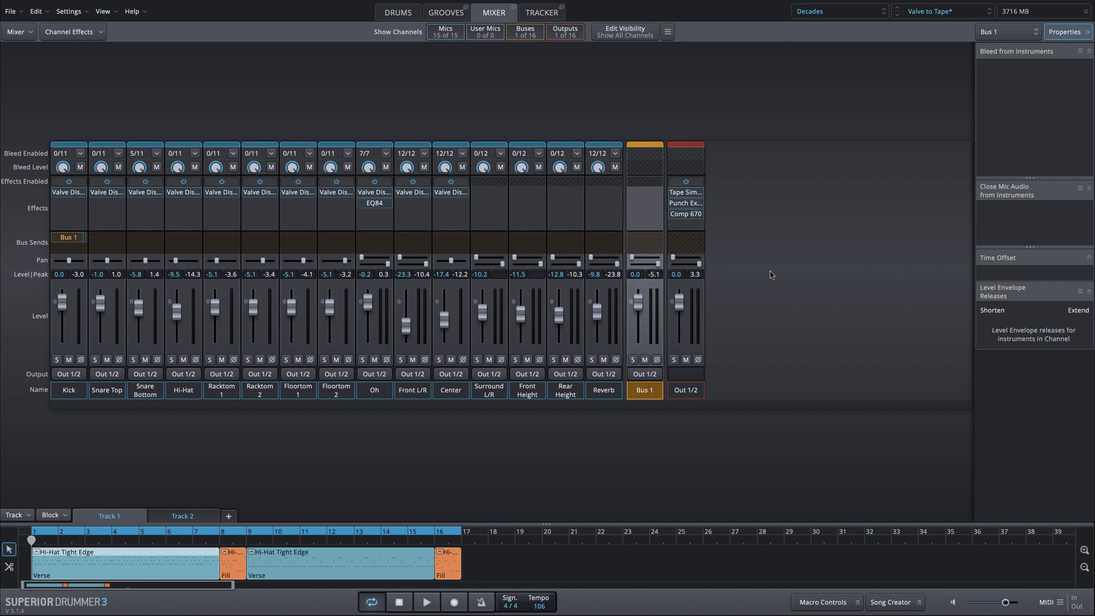
pyautogui.hotkey('ctrl', 'z')
pyautogui.hotkey('ctrl', 'z')
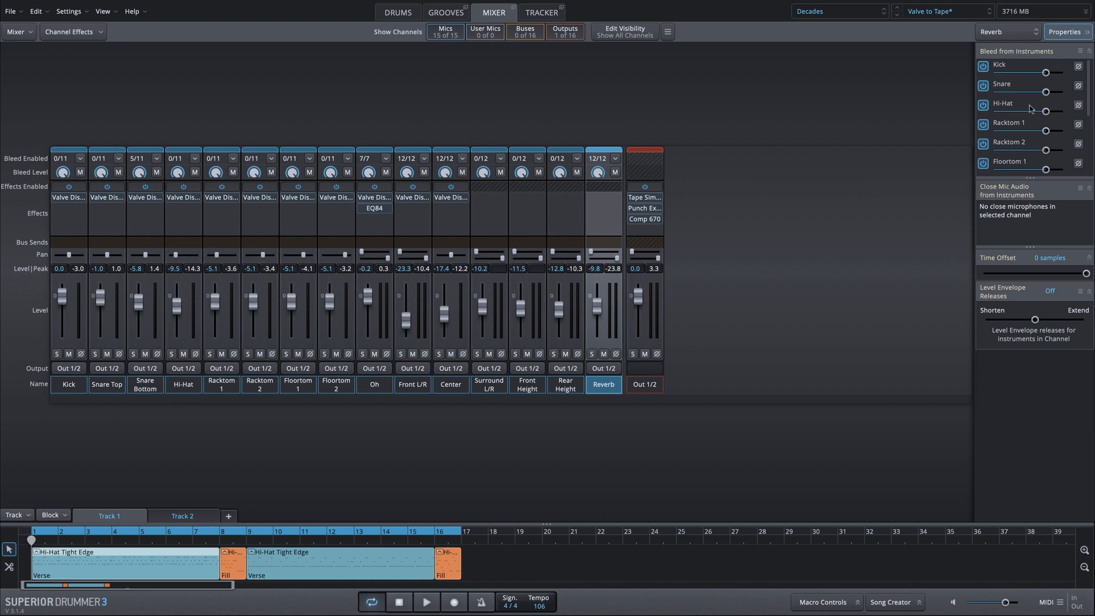
# Disable the Reverb channel's bleed from all instruments except Kick and Snare.
pyautogui.moveTo(1089, 97)
pyautogui.mouseDown()
pyautogui.moveTo(1090, 163)
pyautogui.moveTo(1087, 81)
pyautogui.moveTo(1089, 169)
pyautogui.moveTo(1087, 86)
pyautogui.mouseUp()
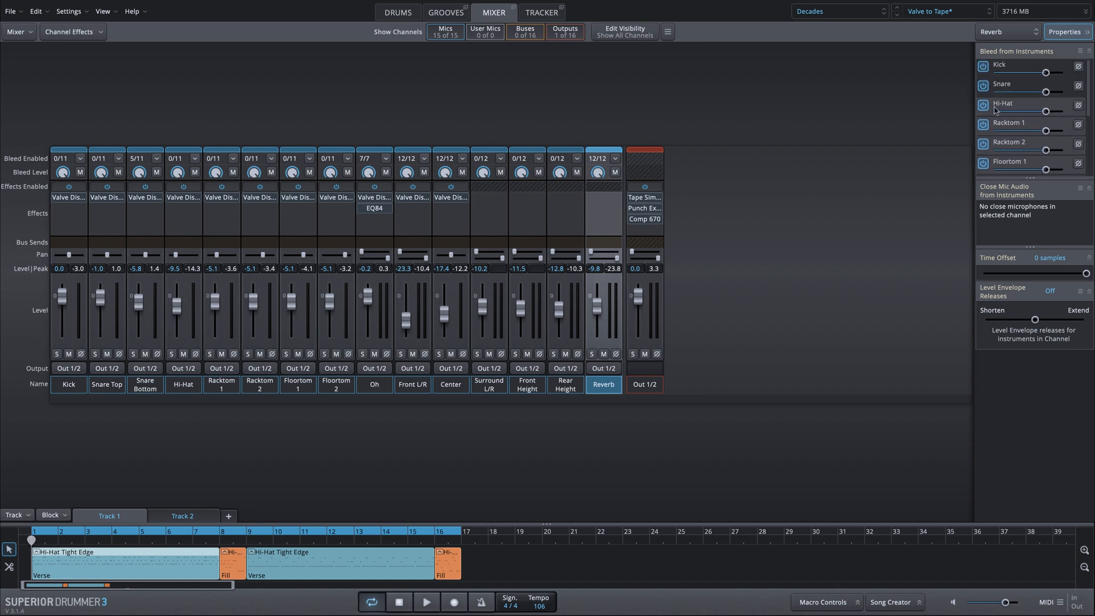
pyautogui.click(982, 106)
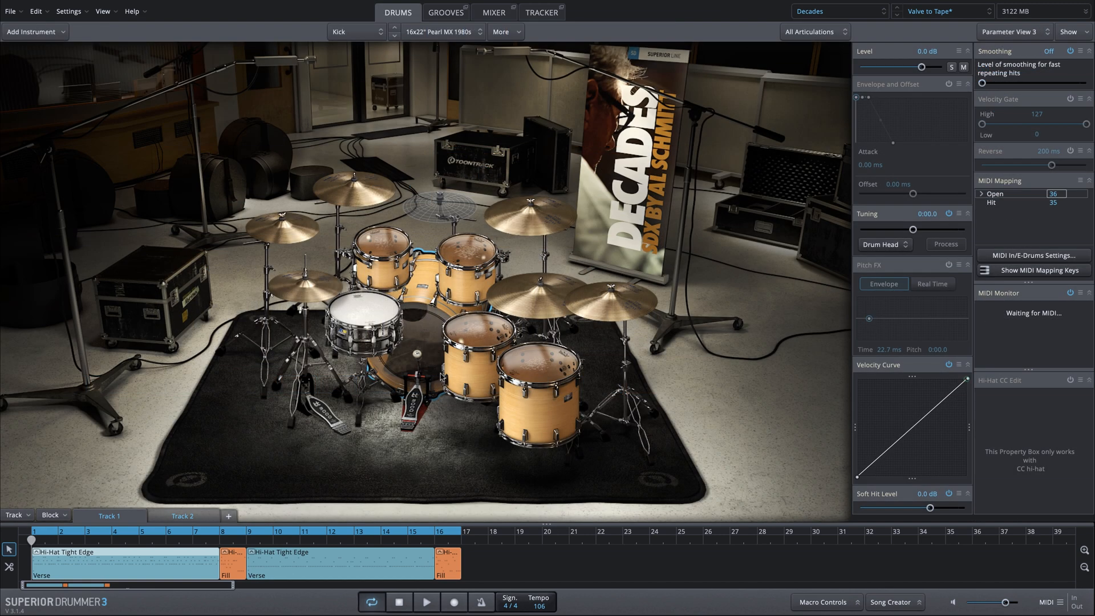
# Audition the snare, rack tom and floor toms on the drum kit.
pyautogui.click(367, 312)
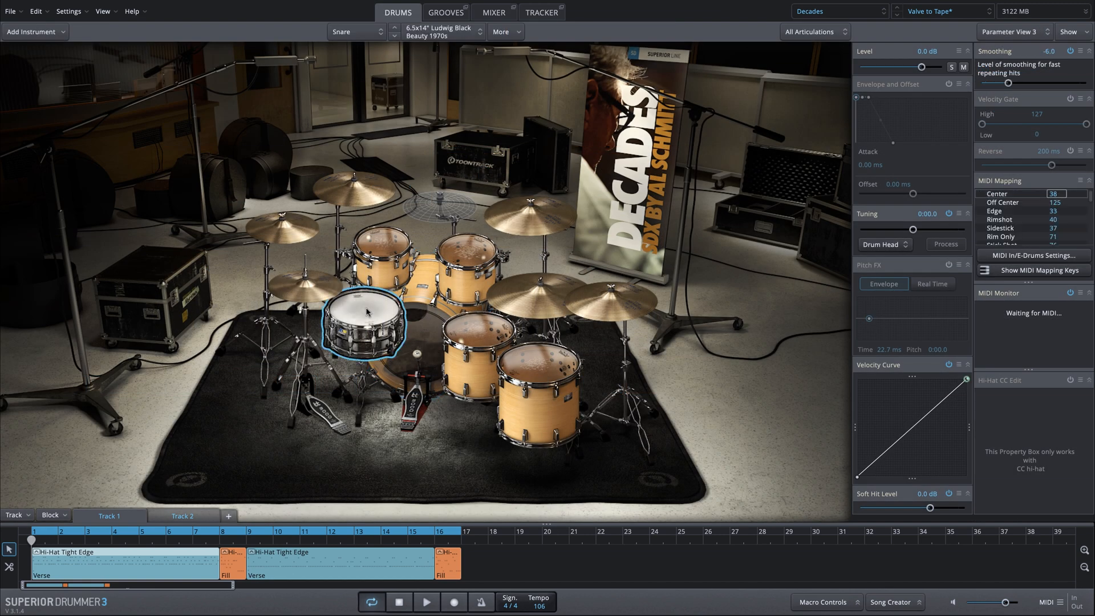
pyautogui.click(388, 251)
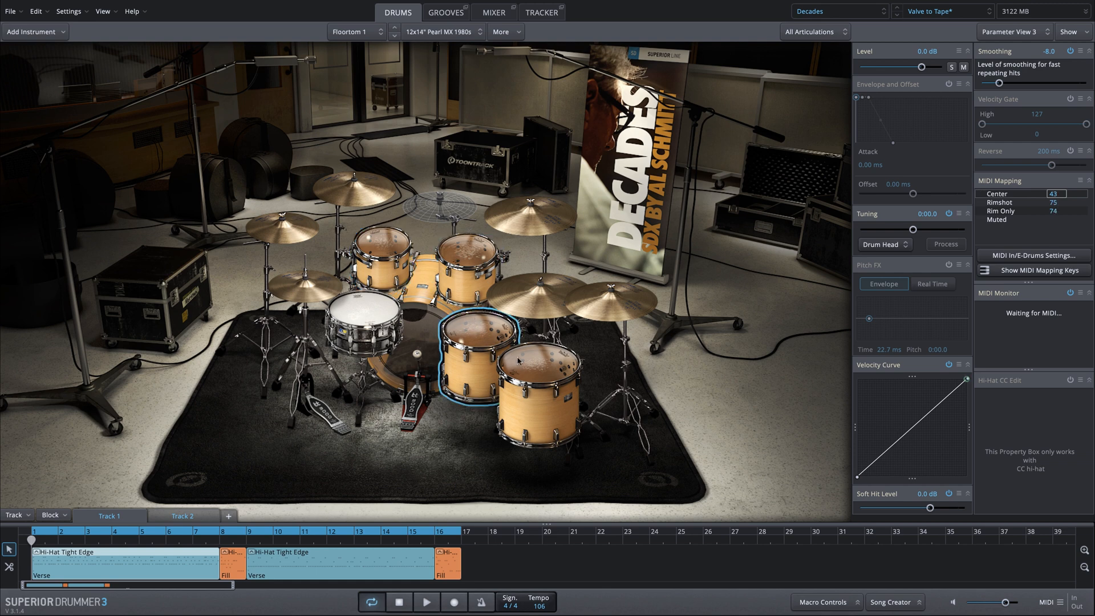
pyautogui.click(530, 370)
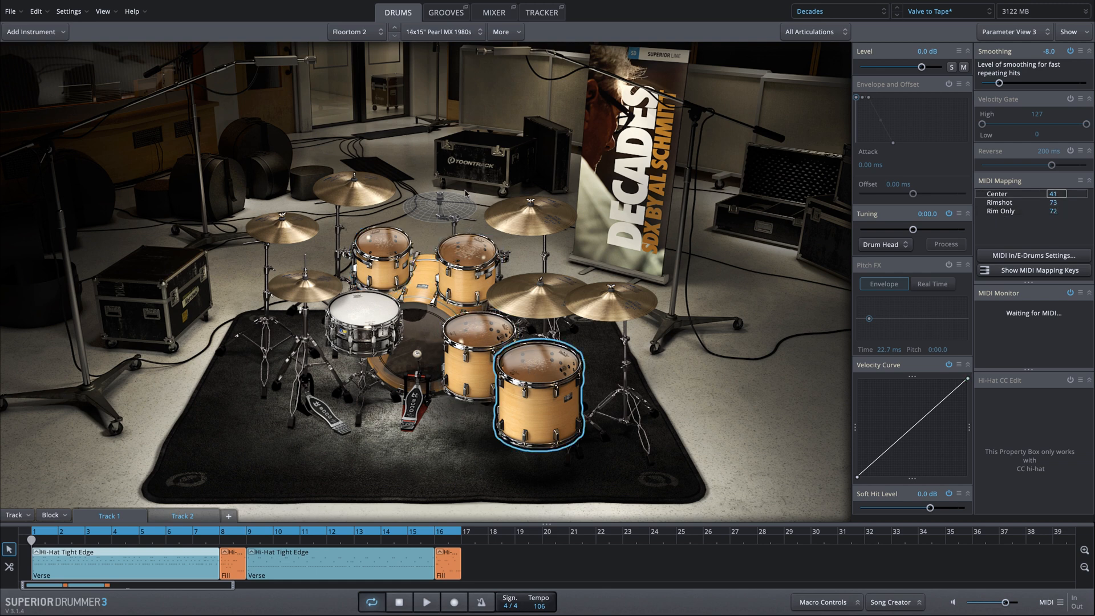
# Play the groove, lower the Reverb channel's level to -9.6 dB in the mixer, and stop playback.
pyautogui.press('space')
pyautogui.click(493, 12)
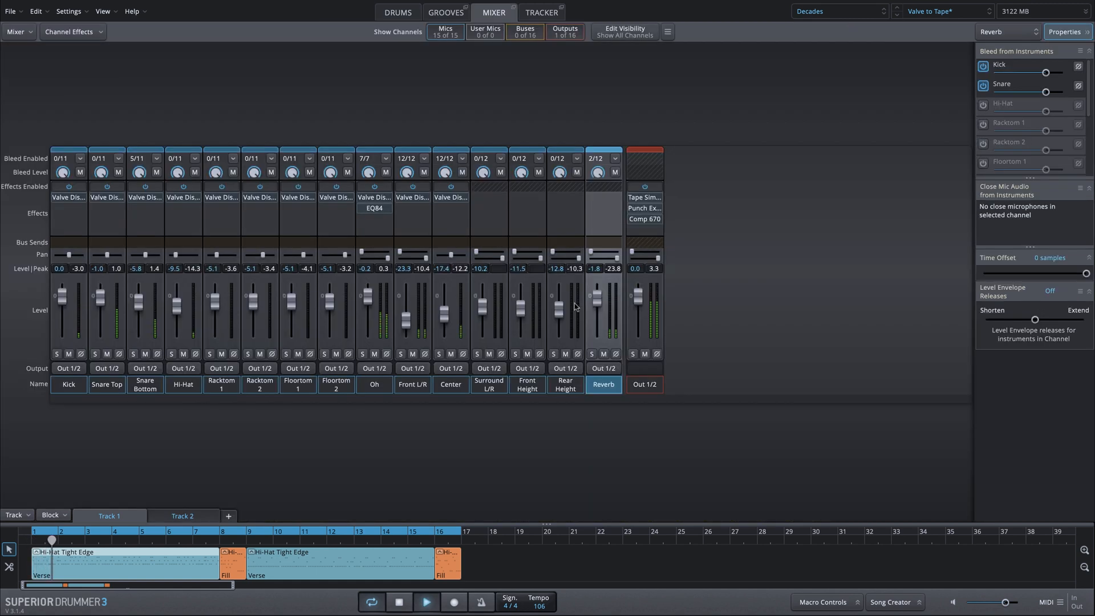
pyautogui.moveTo(596, 303); pyautogui.dragTo(599, 311)
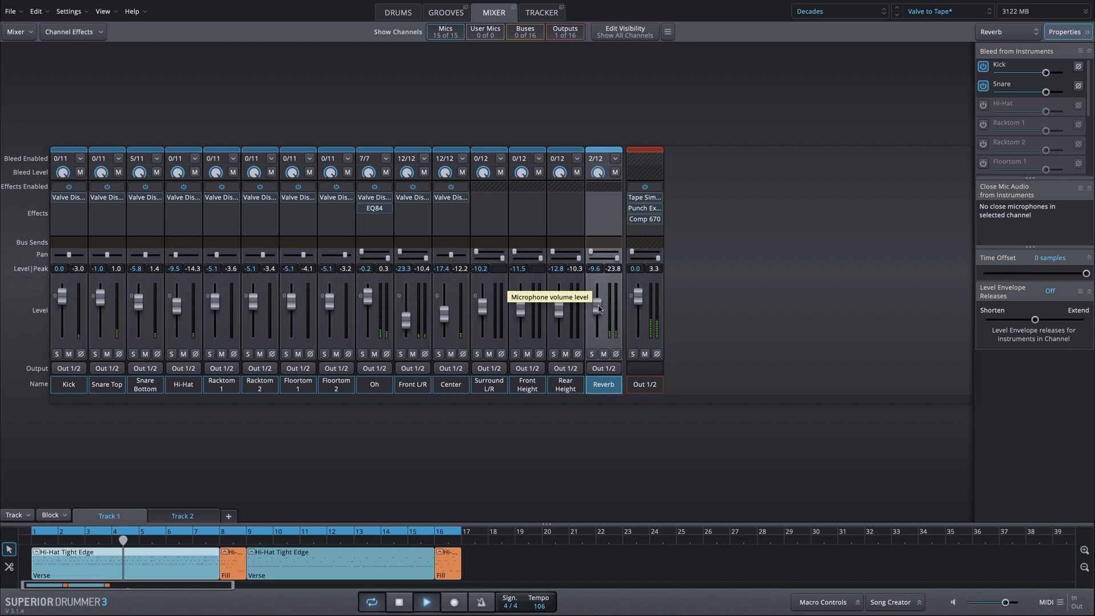
pyautogui.press('space')
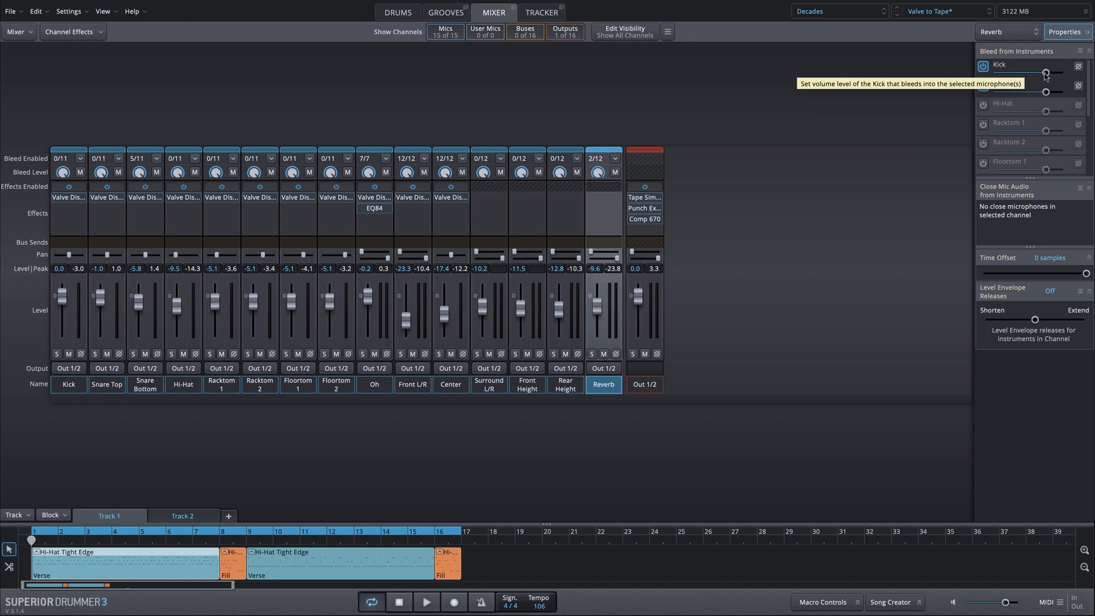
# Lower the Kick bleed into the Reverb channel and fine-tune it while playing the groove.
pyautogui.moveTo(1044, 74); pyautogui.dragTo(1033, 85)
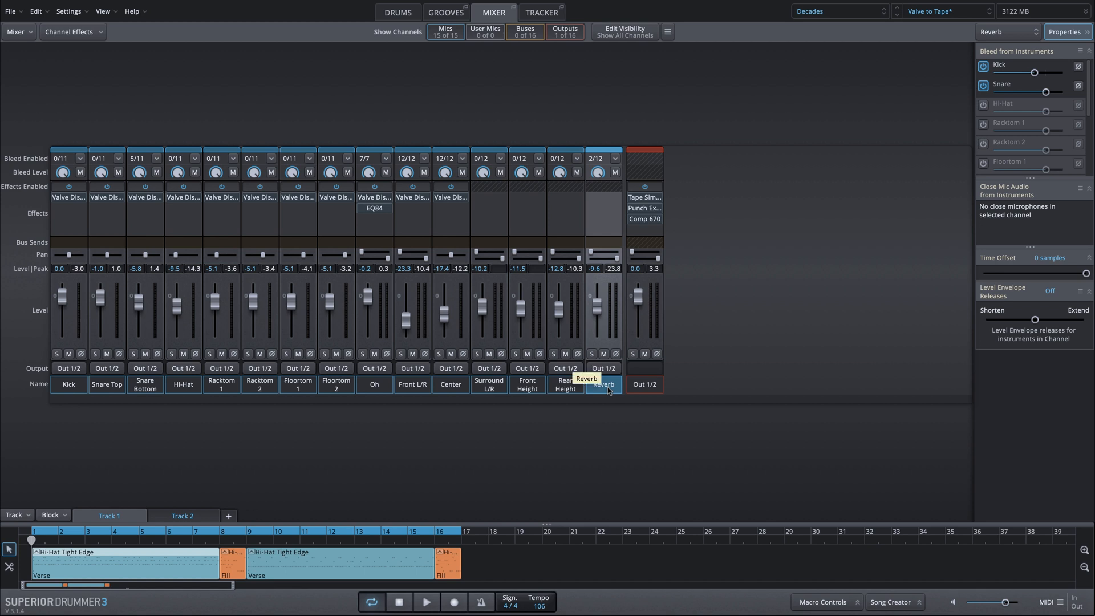
pyautogui.press('space')
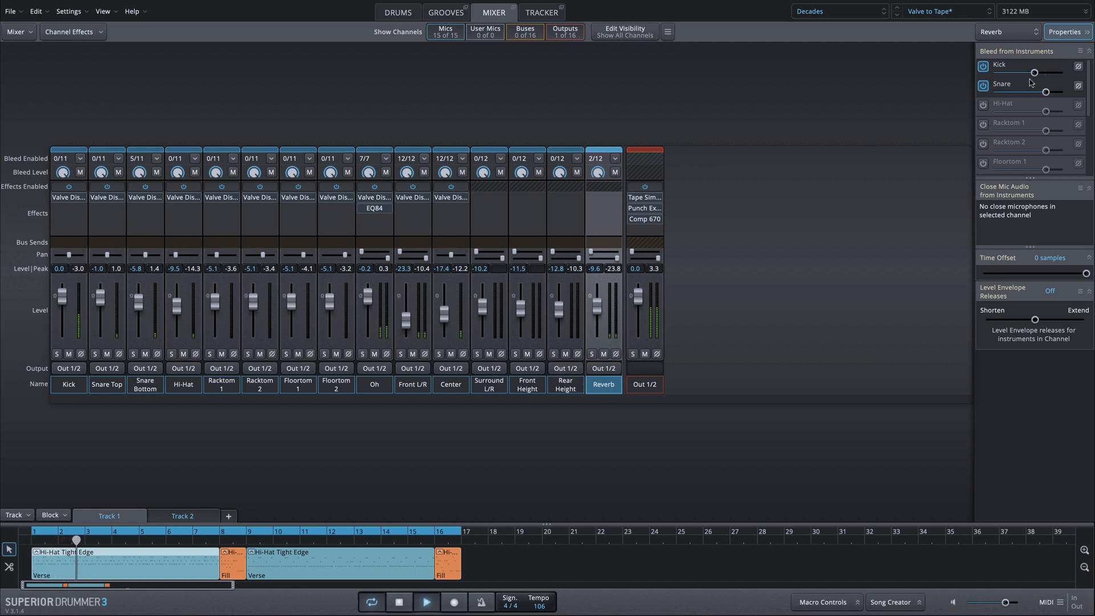
pyautogui.moveTo(1033, 72); pyautogui.dragTo(1037, 72)
pyautogui.press('space')
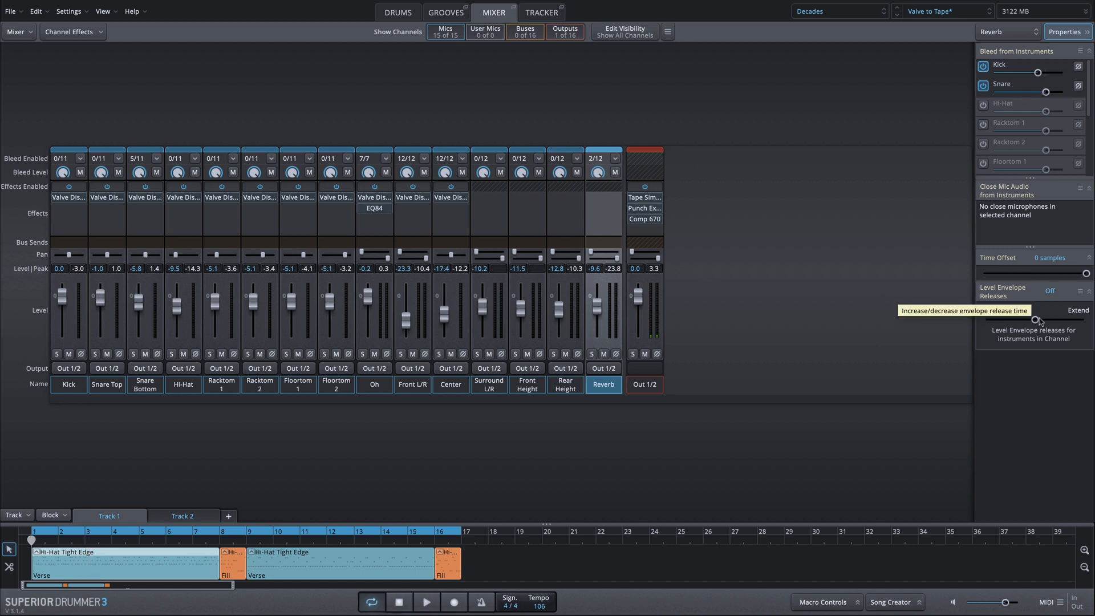
# Shorten the Reverb channel's level envelope releases to 14.7% and raise its level to -1.6 dB.
pyautogui.moveTo(1034, 320); pyautogui.dragTo(1022, 320)
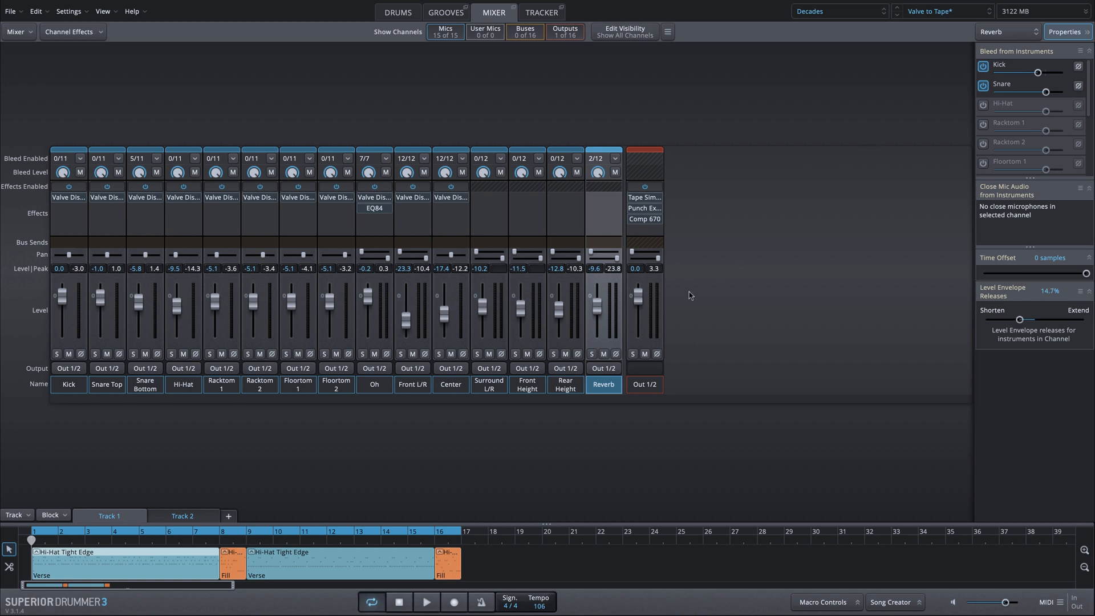
pyautogui.moveTo(602, 268); pyautogui.dragTo(602, 261)
pyautogui.click(397, 12)
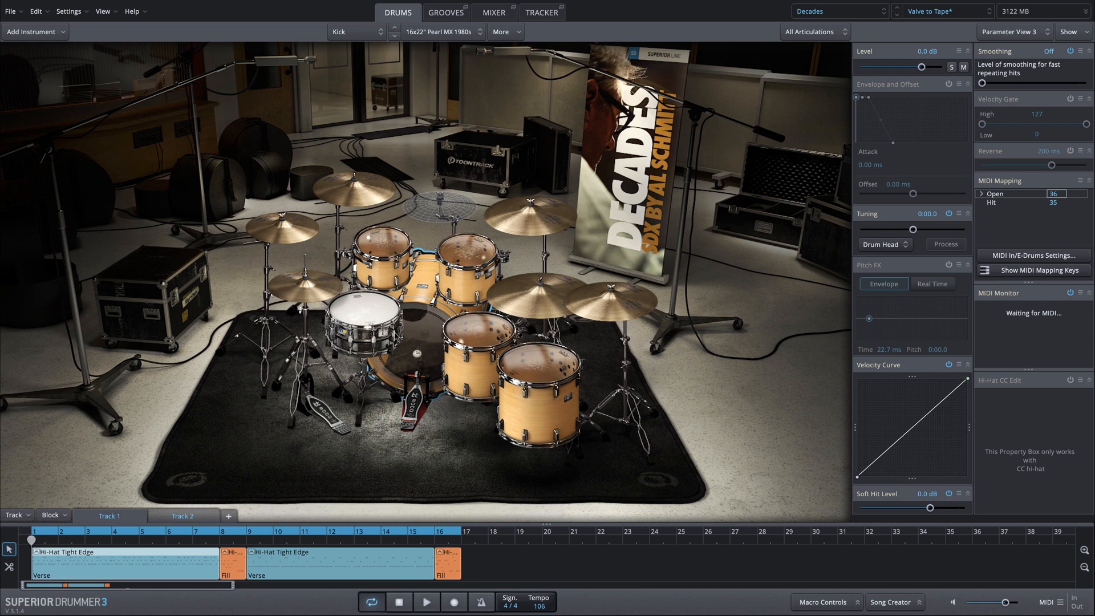
pyautogui.click(489, 14)
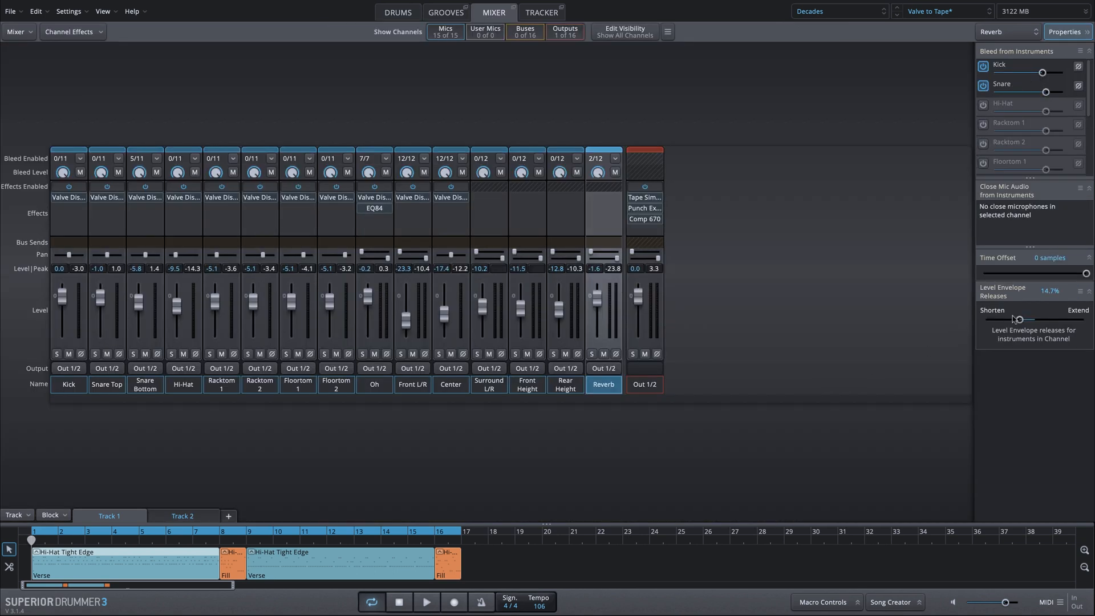
# Play the groove and compare it with the Reverb channel muted and unmuted, leaving it unmuted and stopping playback.
pyautogui.press('space')
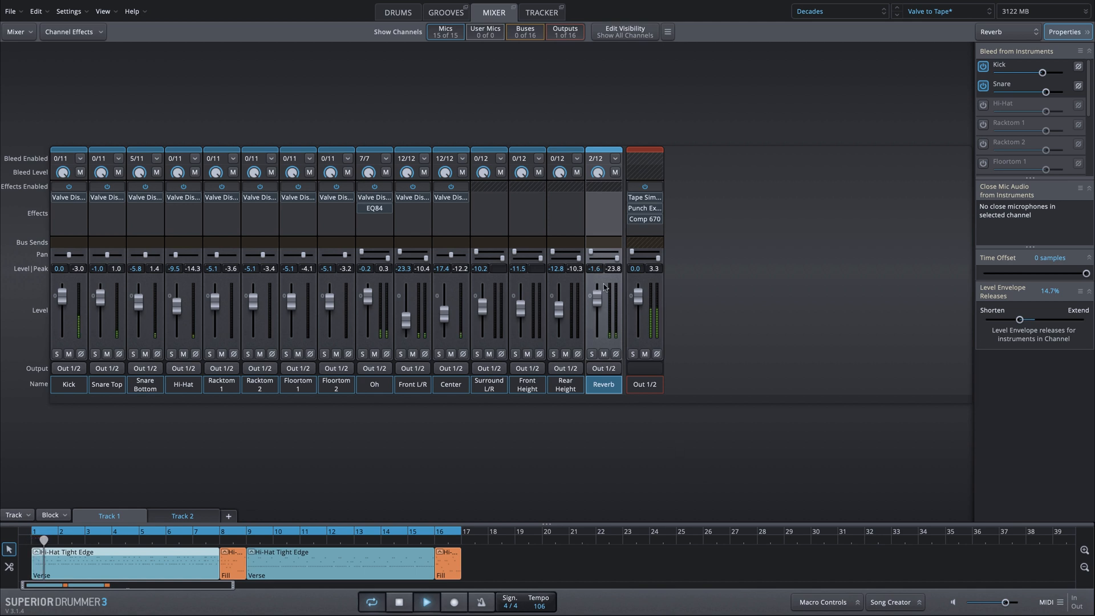
pyautogui.click(603, 355)
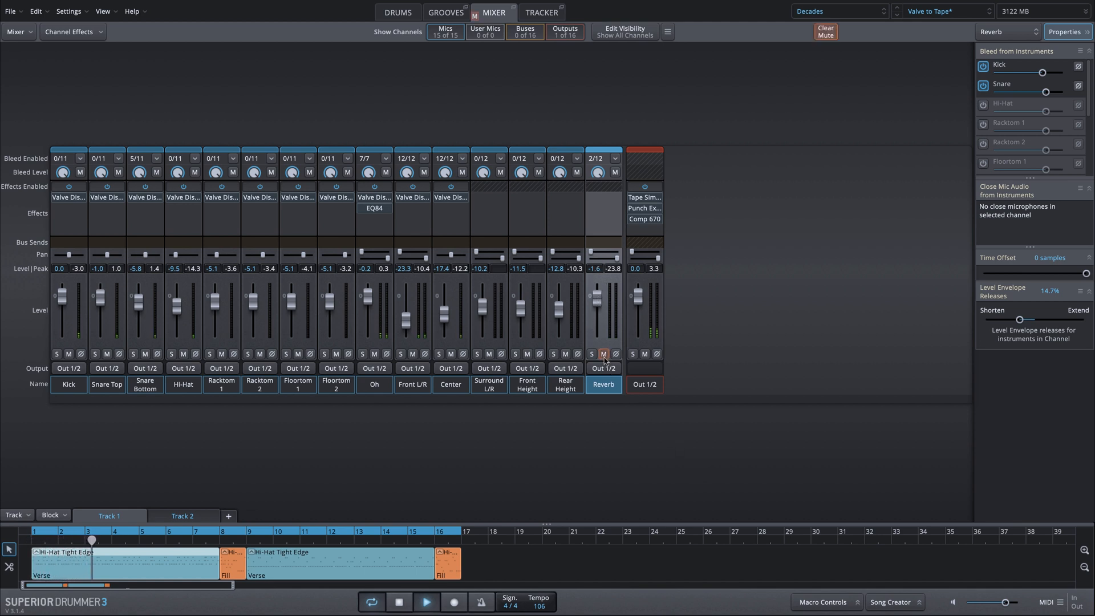
pyautogui.click(603, 355)
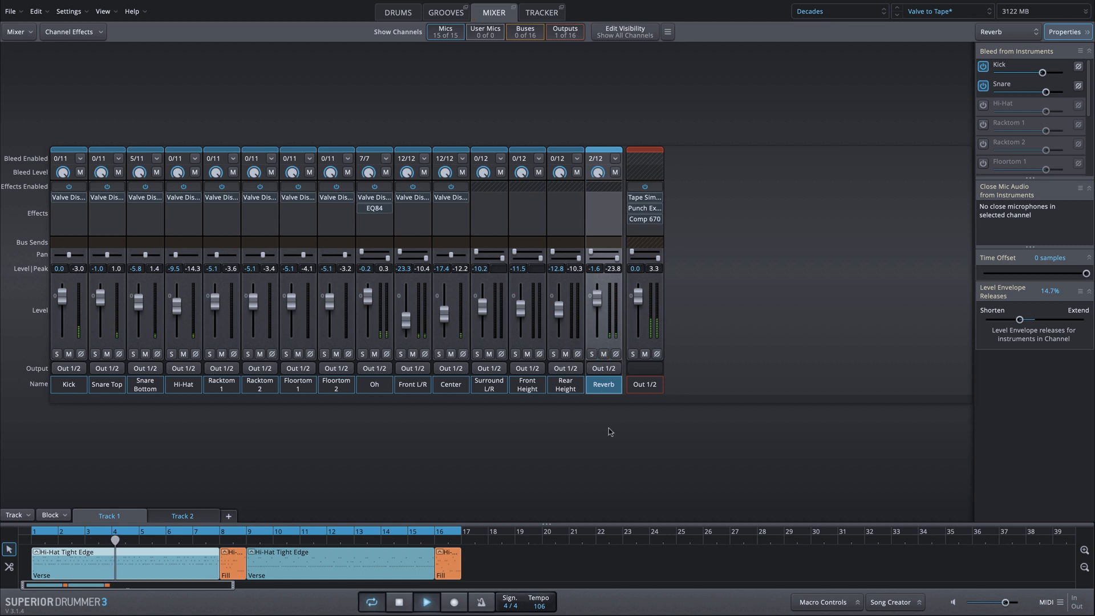
pyautogui.press('space')
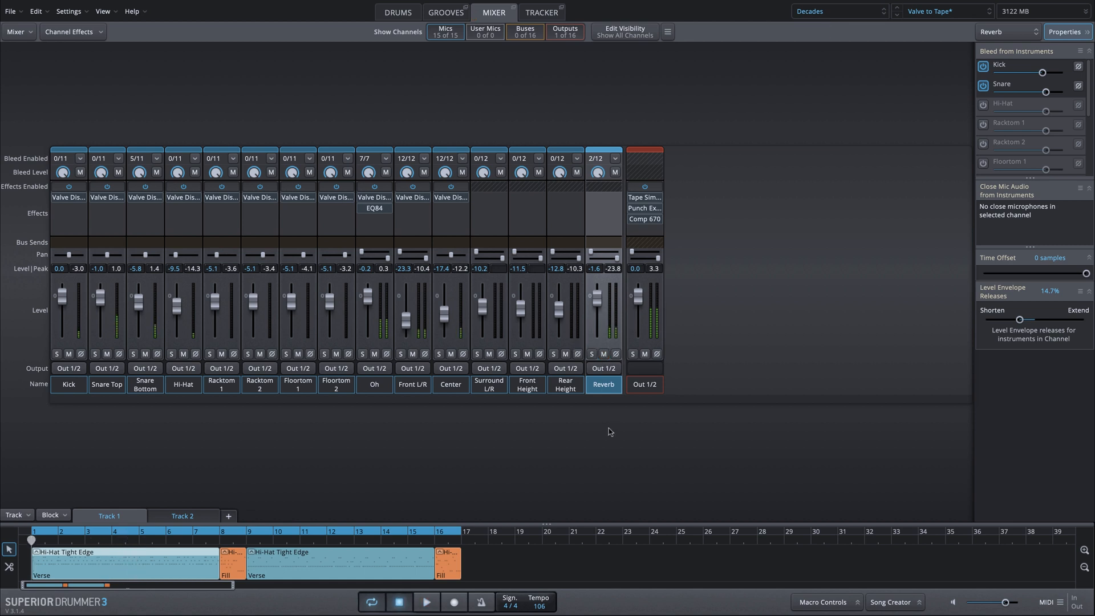
# Audition the kick, snare, both rack toms and both floor toms on the drum kit.
pyautogui.click(389, 12)
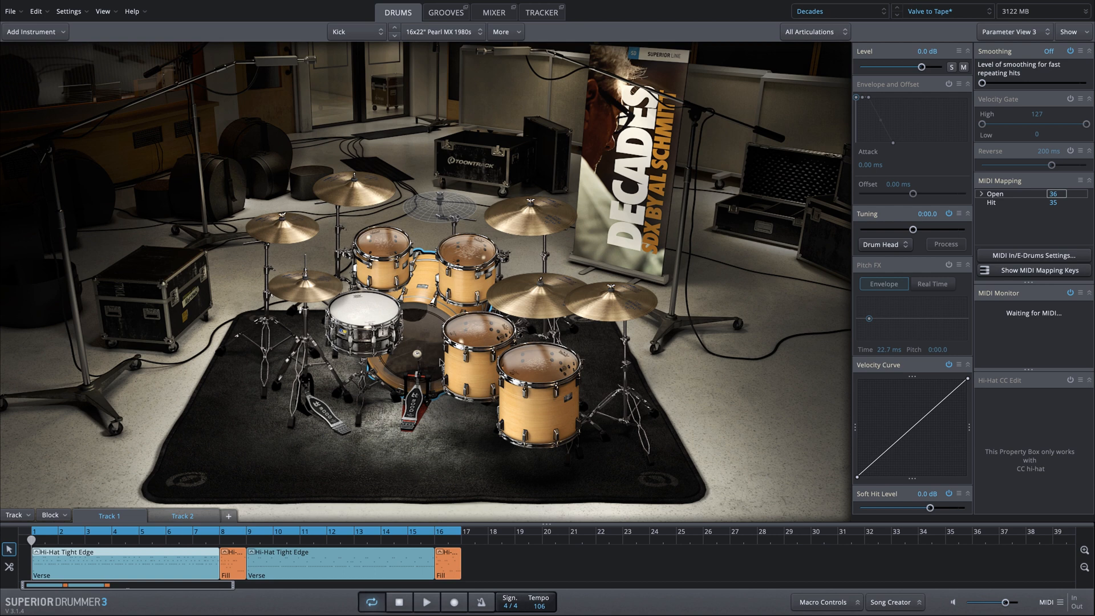
pyautogui.click(425, 365)
pyautogui.click(367, 313)
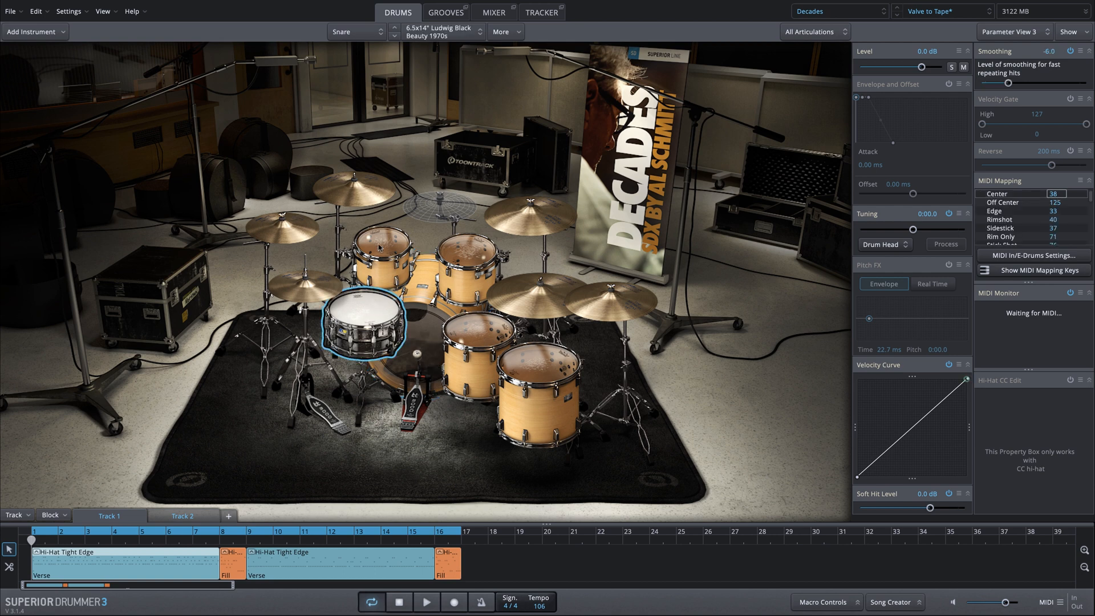
pyautogui.click(380, 246)
pyautogui.click(459, 265)
pyautogui.click(473, 347)
pyautogui.click(528, 362)
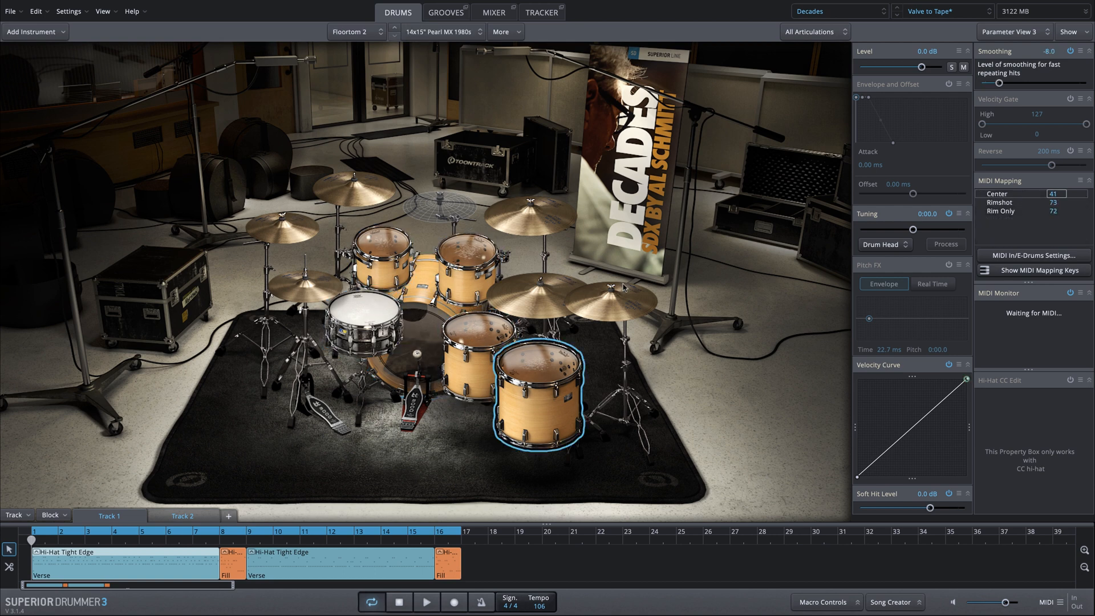
# Enable the Reverb channel's bleed from Racktom 1, Racktom 2, Floortom 1 and Floortom 2, and audition the floor toms.
pyautogui.click(493, 12)
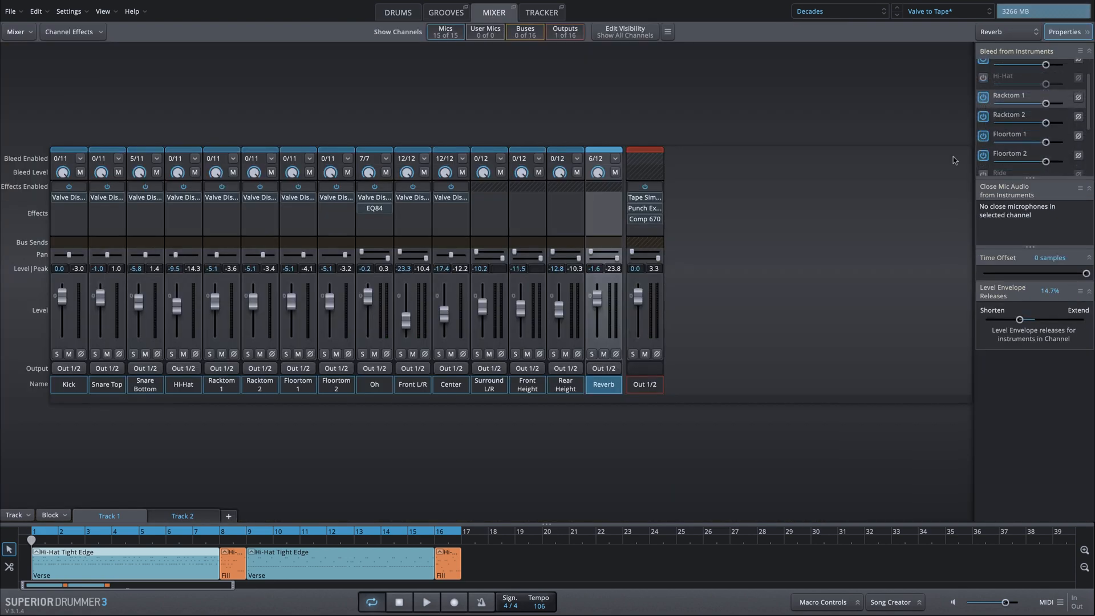
pyautogui.click(398, 12)
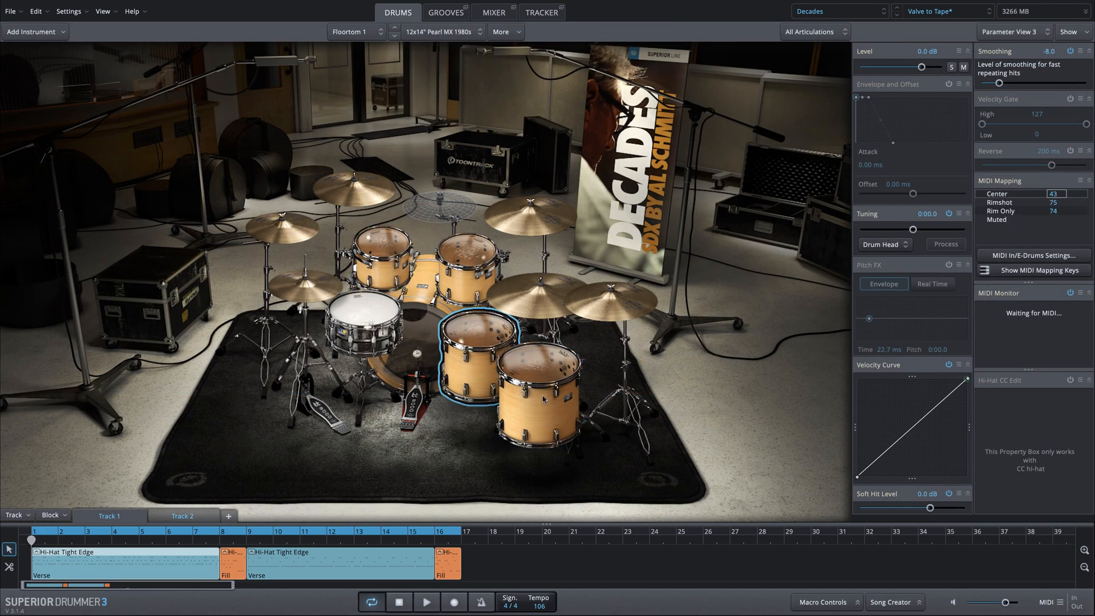
pyautogui.click(542, 368)
# Lower the bleed of both rack toms and both floor toms into the Reverb channel, and audition the toms.
pyautogui.click(496, 13)
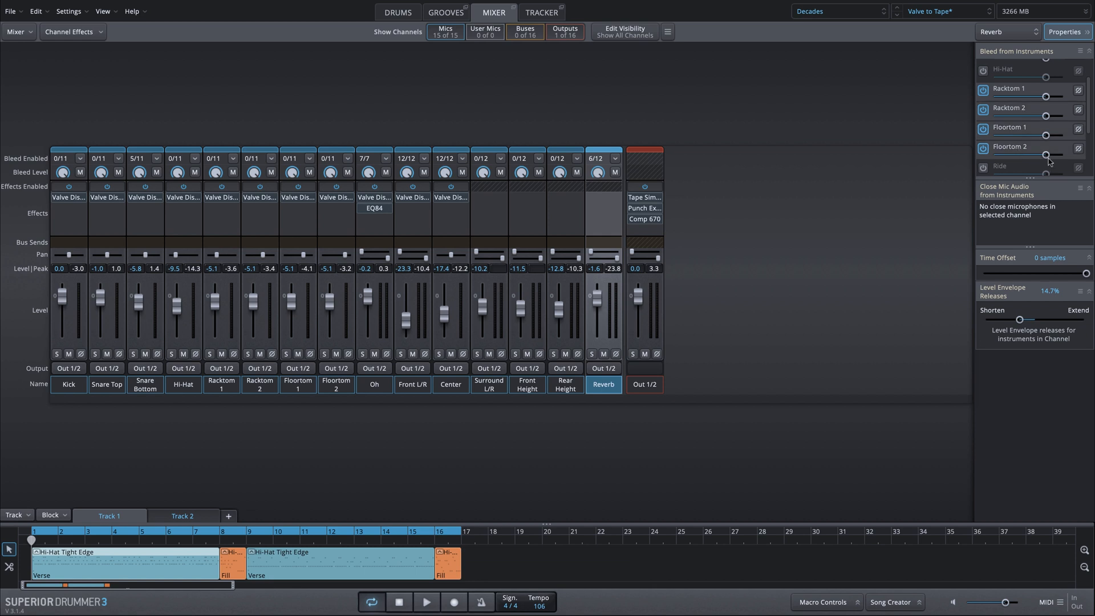
pyautogui.moveTo(1046, 159); pyautogui.dragTo(1038, 158)
pyautogui.moveTo(1089, 123); pyautogui.dragTo(1088, 108)
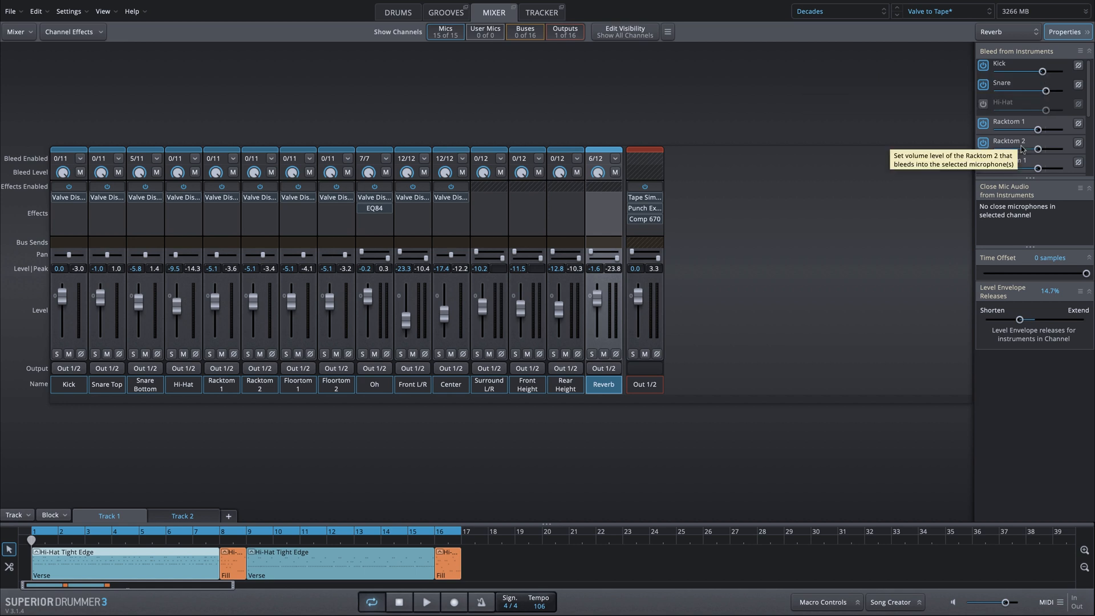
pyautogui.click(397, 13)
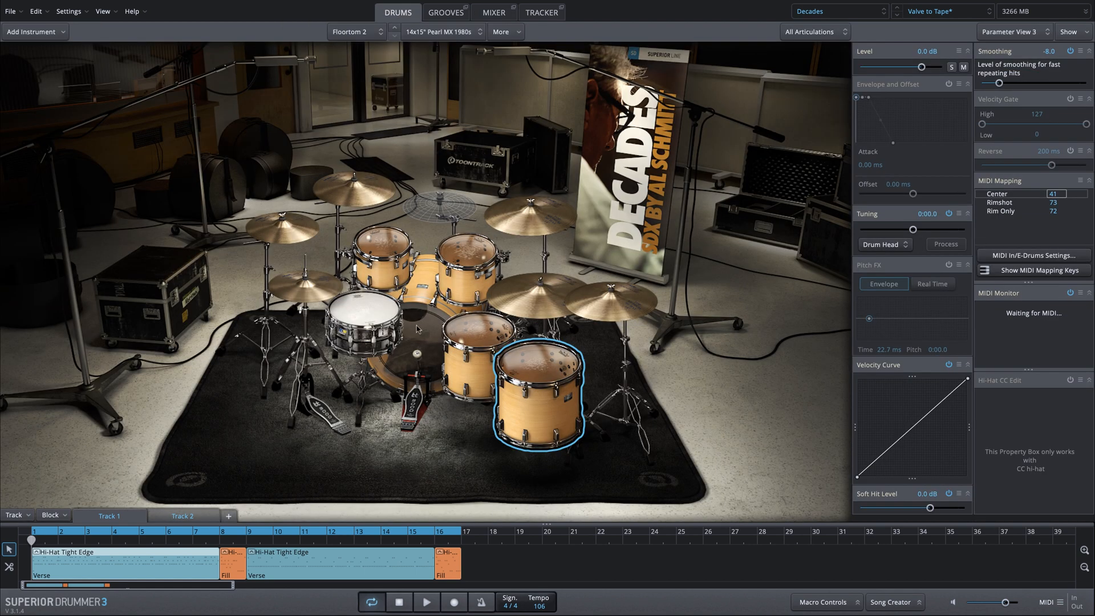
pyautogui.click(462, 255)
pyautogui.click(477, 337)
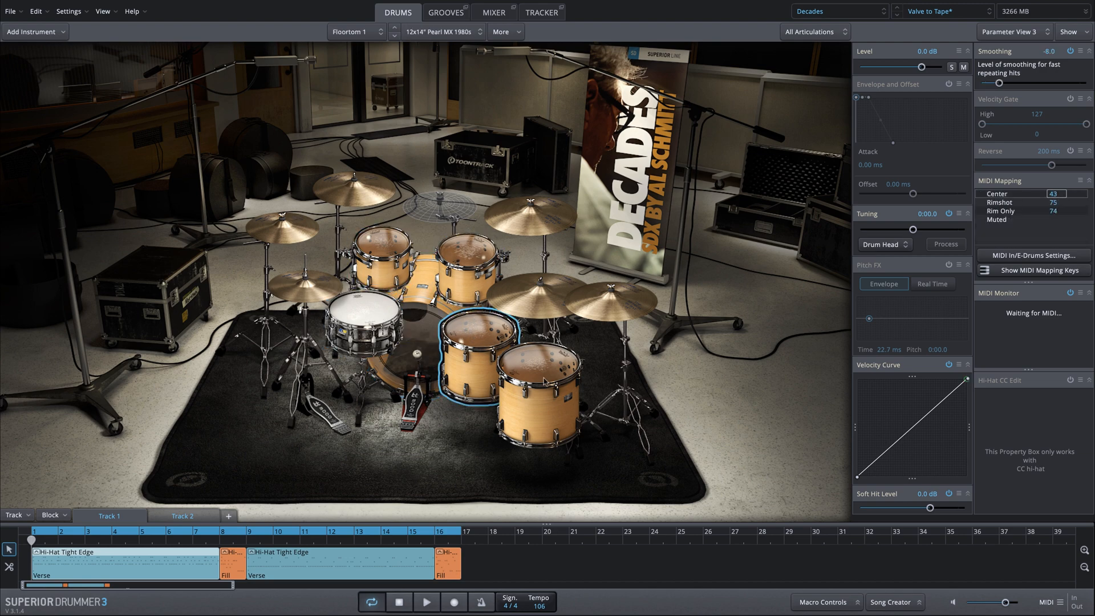
pyautogui.click(538, 368)
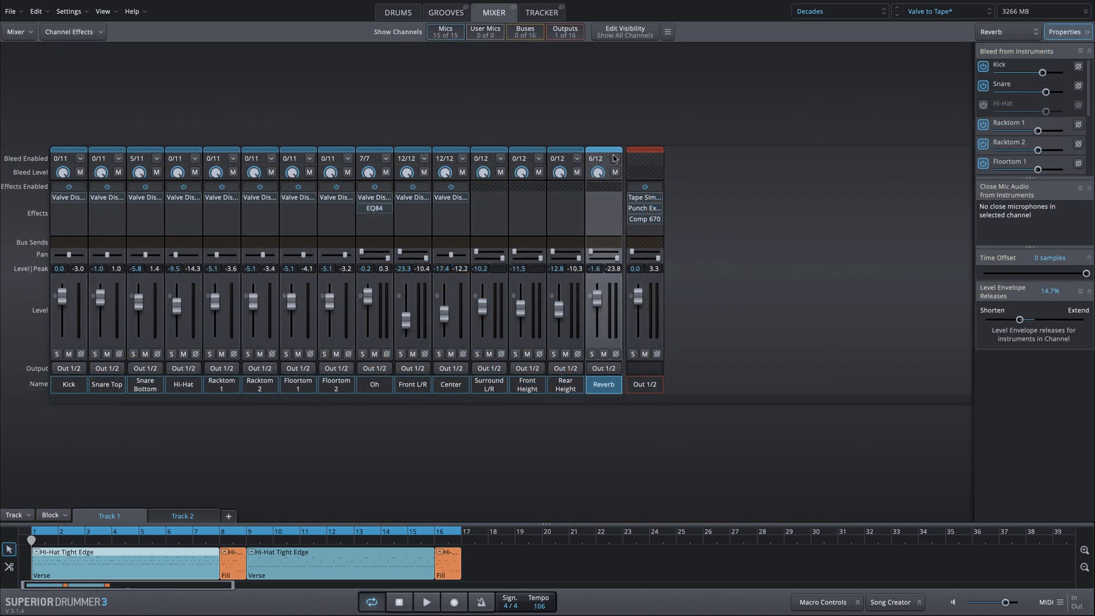
# Enable bleed from all instruments on the Reverb channel and review its instrument bleed list.
pyautogui.click(615, 158)
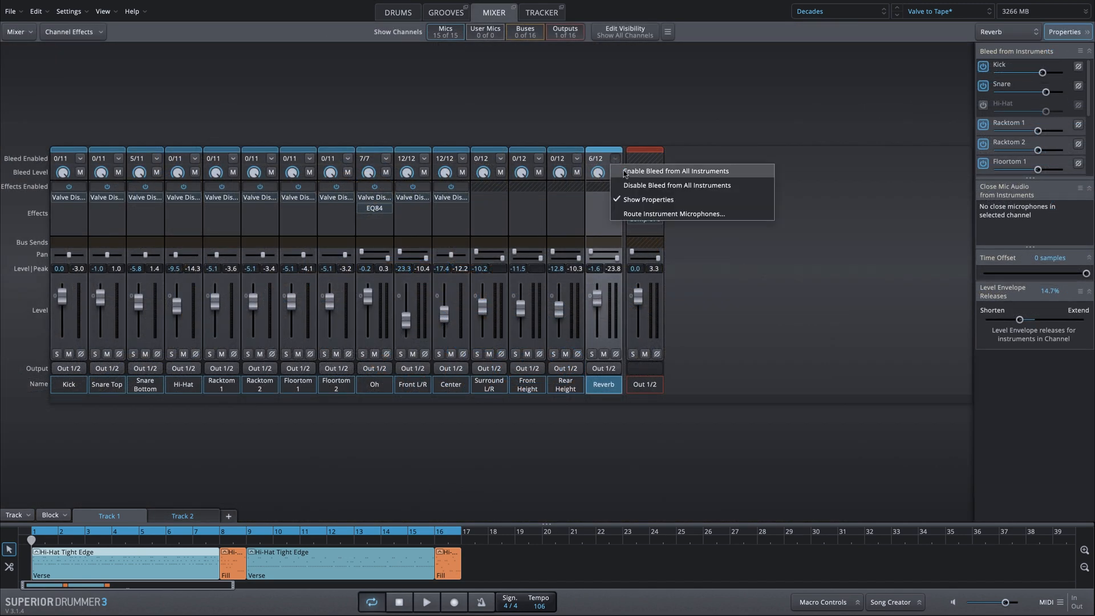
pyautogui.click(625, 170)
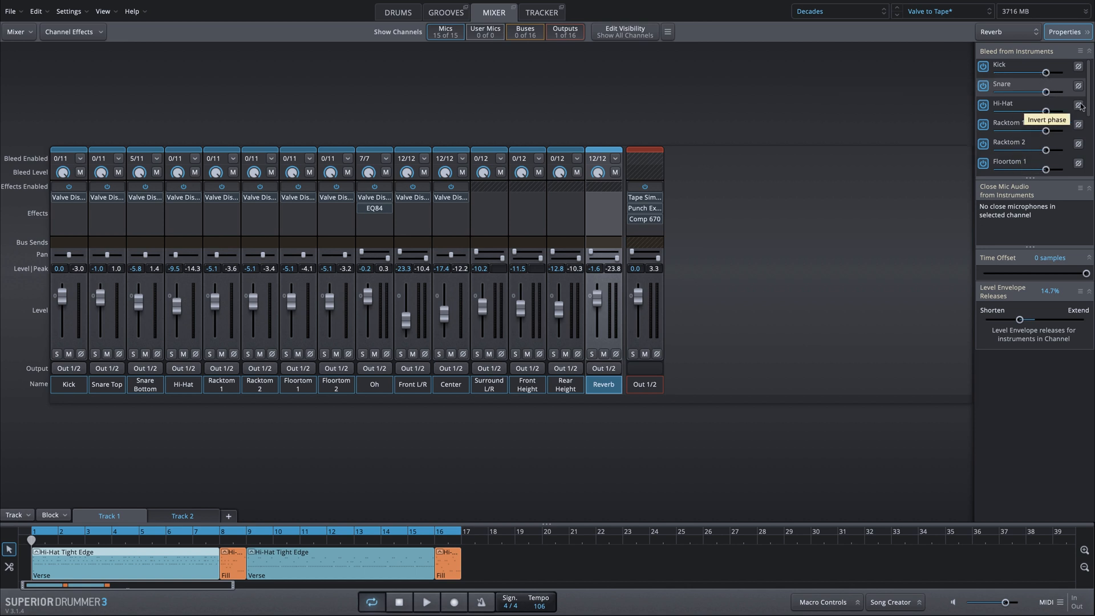
pyautogui.scroll(-4, 1049, 132)
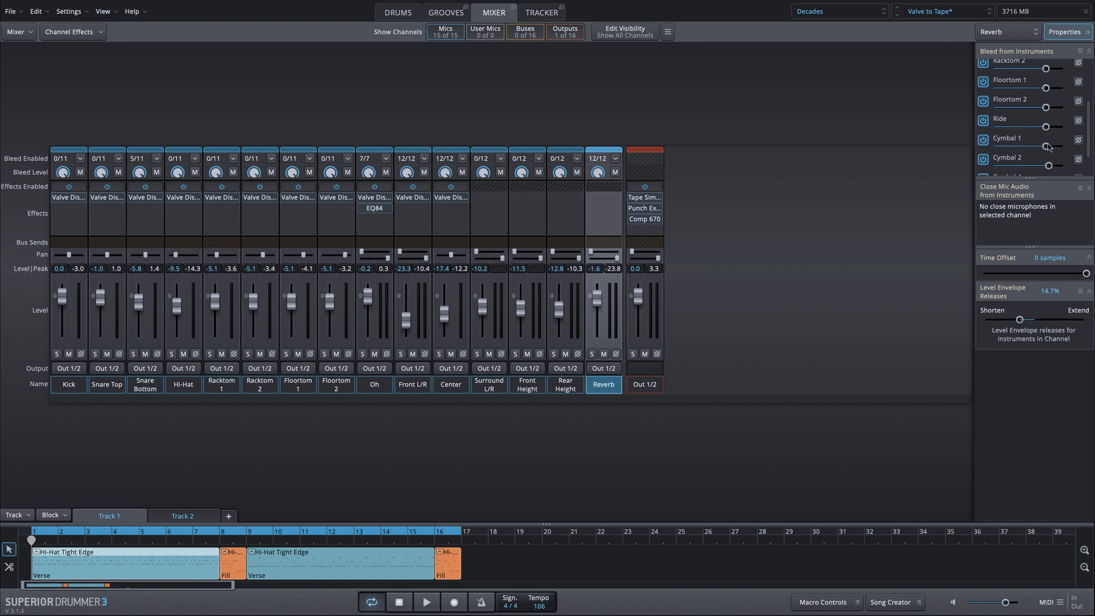
pyautogui.scroll(4, 1049, 125)
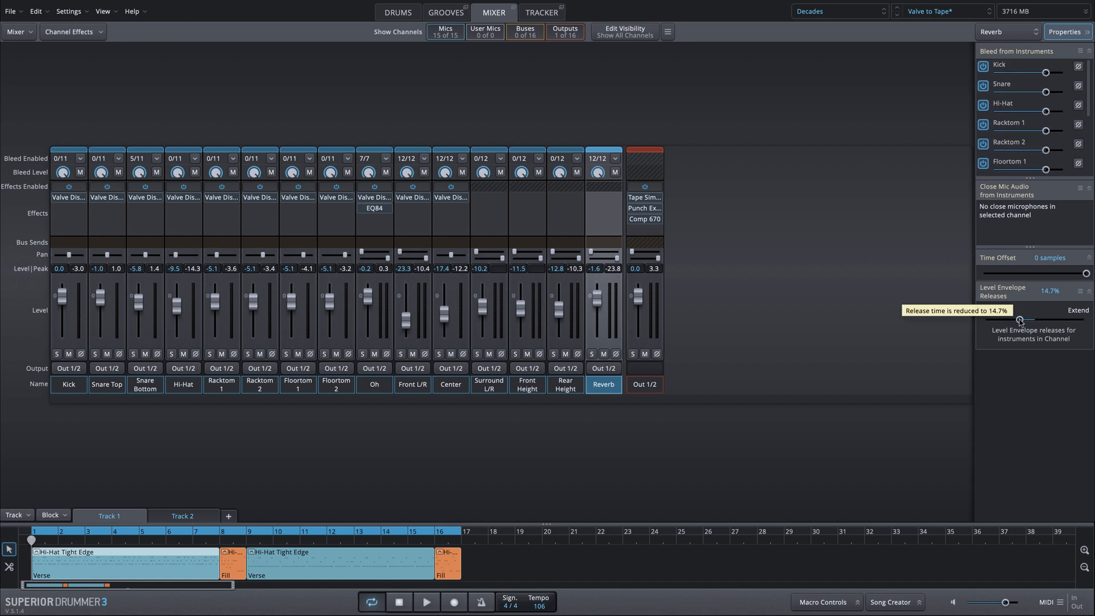
# Reset the Reverb channel's level envelope releases to Off and lower its level to -7.5 dB.
pyautogui.doubleClick(1019, 320)
pyautogui.moveTo(597, 298); pyautogui.dragTo(600, 307)
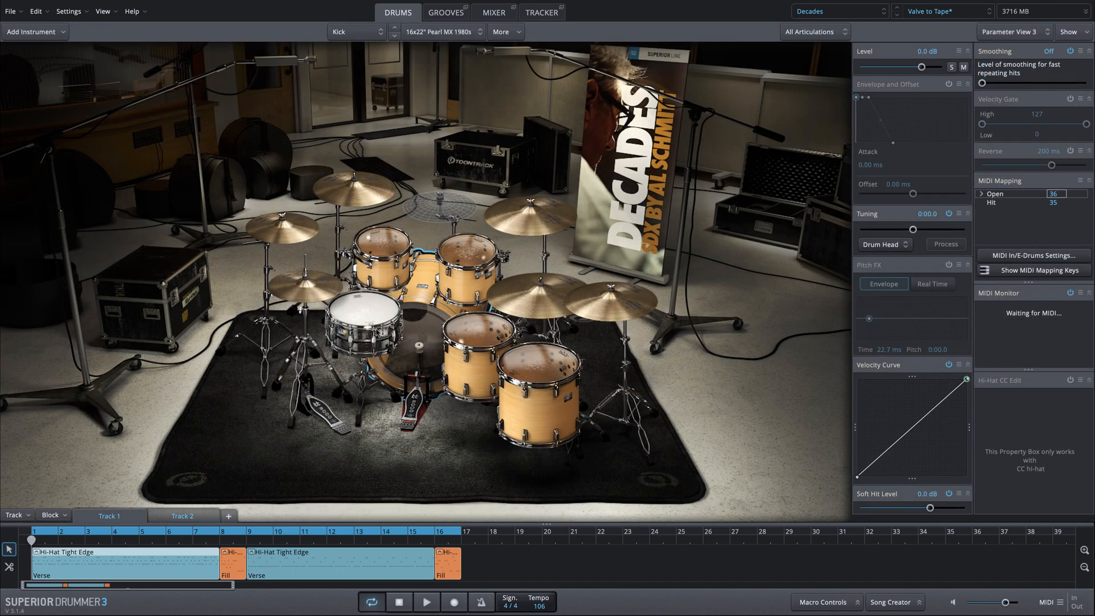
# Audition the snare, both rack toms and both floor toms with the Reverb channel's full bleed.
pyautogui.click(372, 314)
pyautogui.click(381, 247)
pyautogui.click(457, 251)
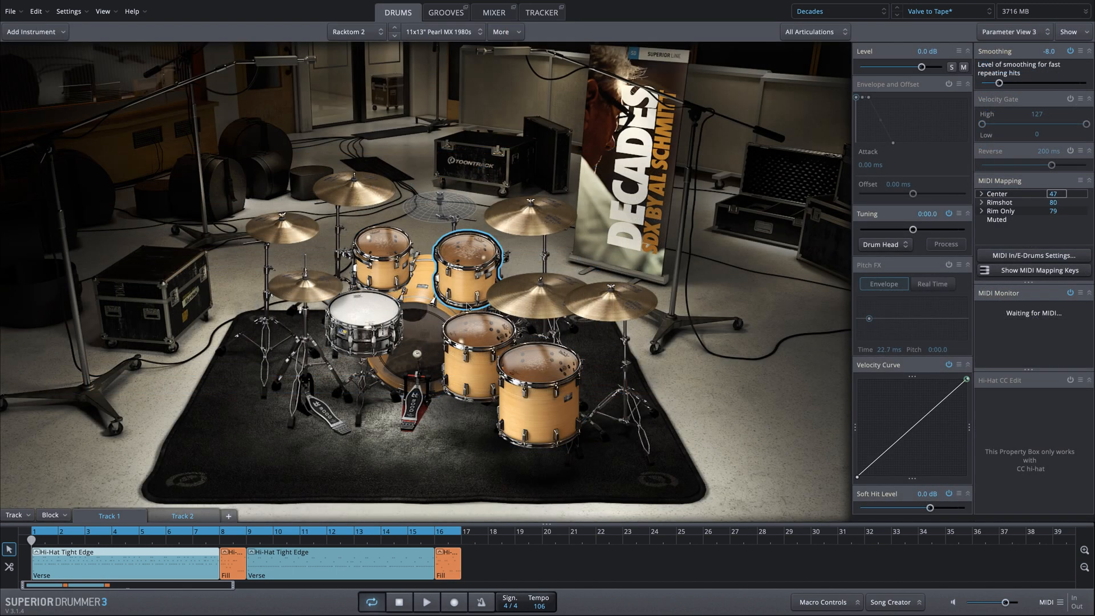
pyautogui.click(468, 331)
pyautogui.click(537, 374)
# Send the Kick, Snare Top, Racktom 1, Racktom 2, Floortom 1 and Floortom 2 channels to a new bus named Hall Verb.
pyautogui.click(493, 13)
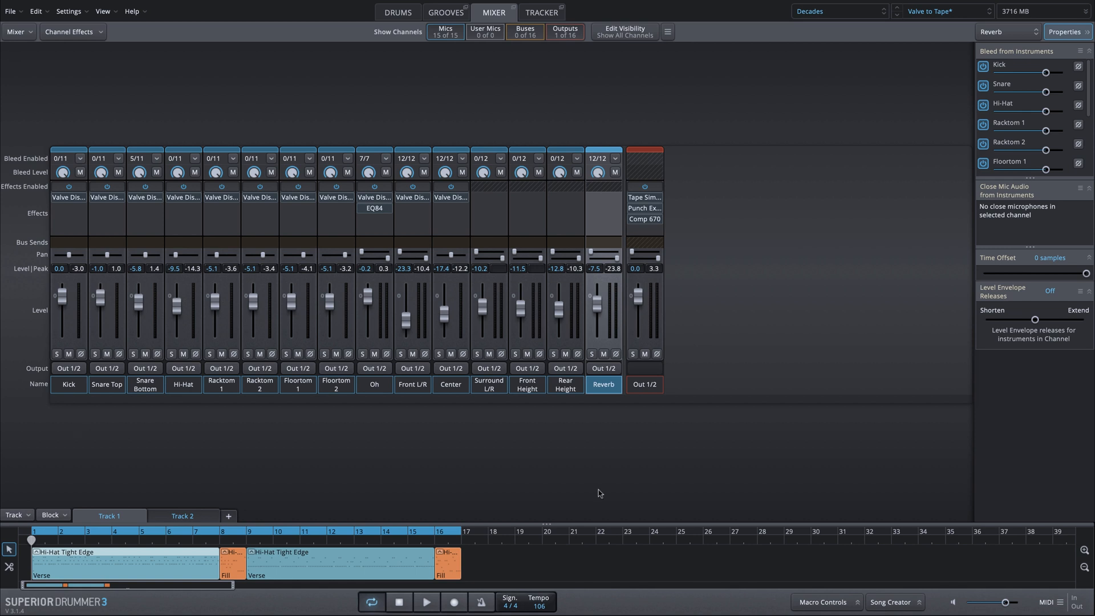
pyautogui.click(69, 390)
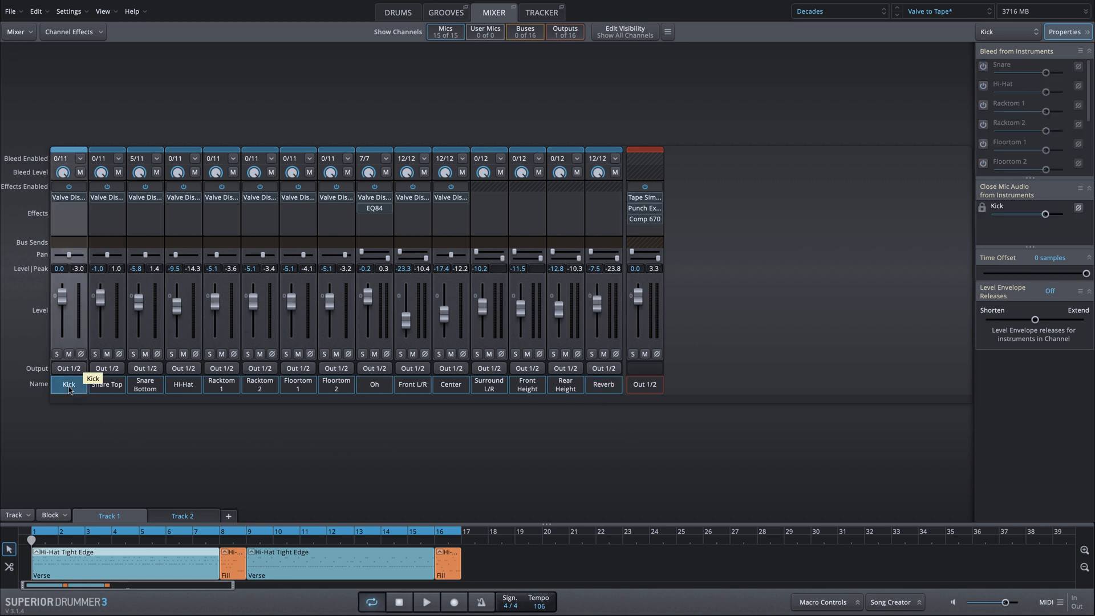
pyautogui.keyDown('ctrl'); pyautogui.click(107, 386); pyautogui.keyUp('ctrl')
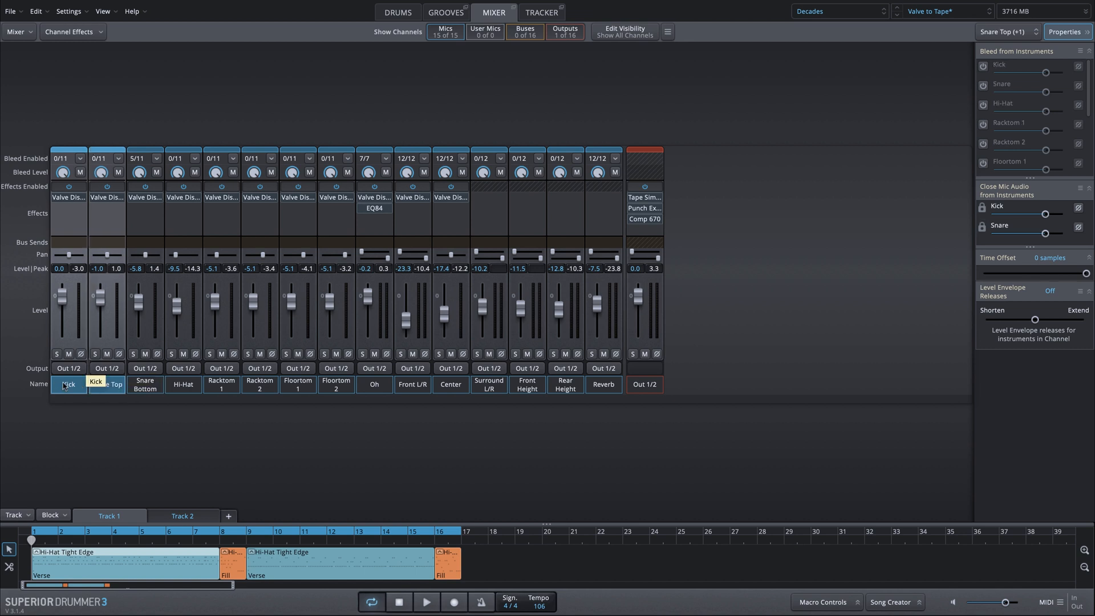
pyautogui.keyDown('ctrl'); pyautogui.click(219, 386); pyautogui.keyUp('ctrl')
pyautogui.keyDown('ctrl'); pyautogui.click(259, 386); pyautogui.keyUp('ctrl')
pyautogui.keyDown('ctrl'); pyautogui.click(298, 386); pyautogui.keyUp('ctrl')
pyautogui.keyDown('ctrl'); pyautogui.click(336, 386); pyautogui.keyUp('ctrl')
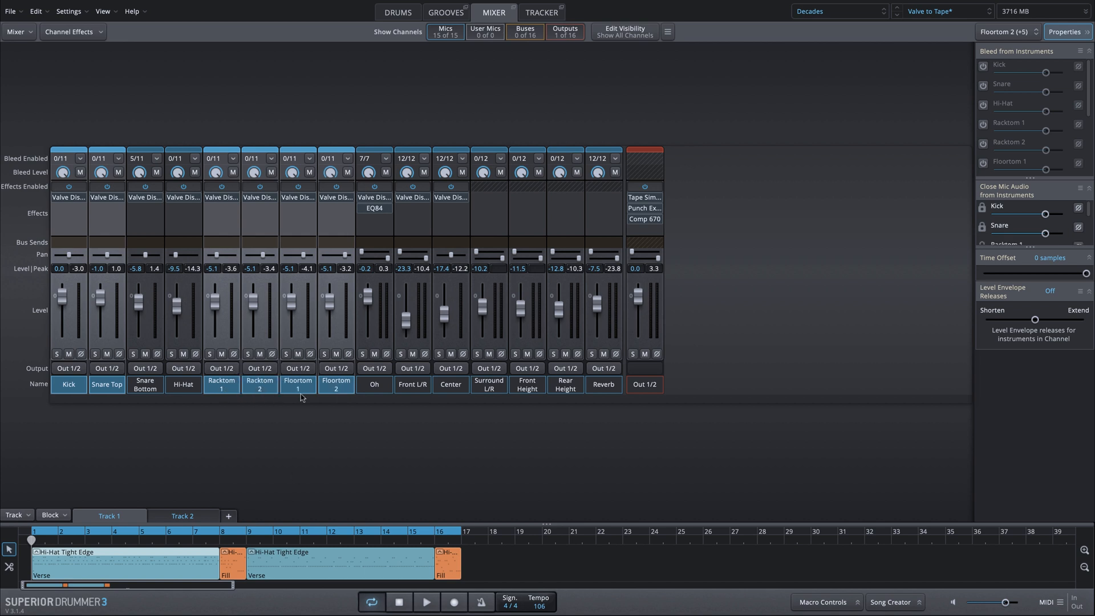
pyautogui.click(69, 243)
pyautogui.click(73, 254)
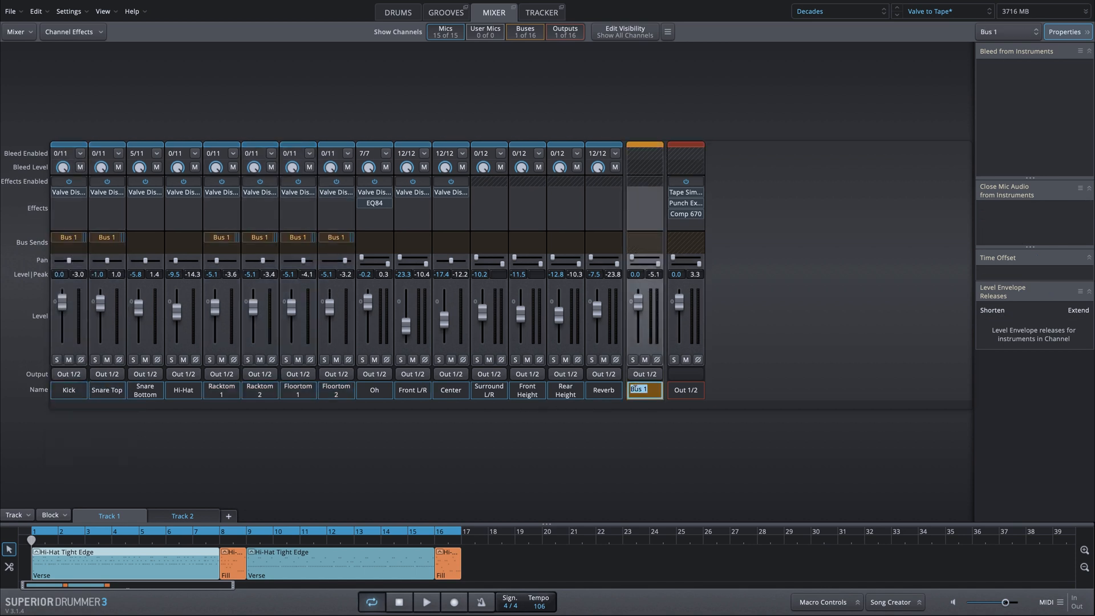
pyautogui.write('Hall Verb')
pyautogui.press('Return')
# Insert a Hall Reverb effect on the Hall Verb bus, with its mix fully wet and a shorter reverb time.
pyautogui.click(648, 196)
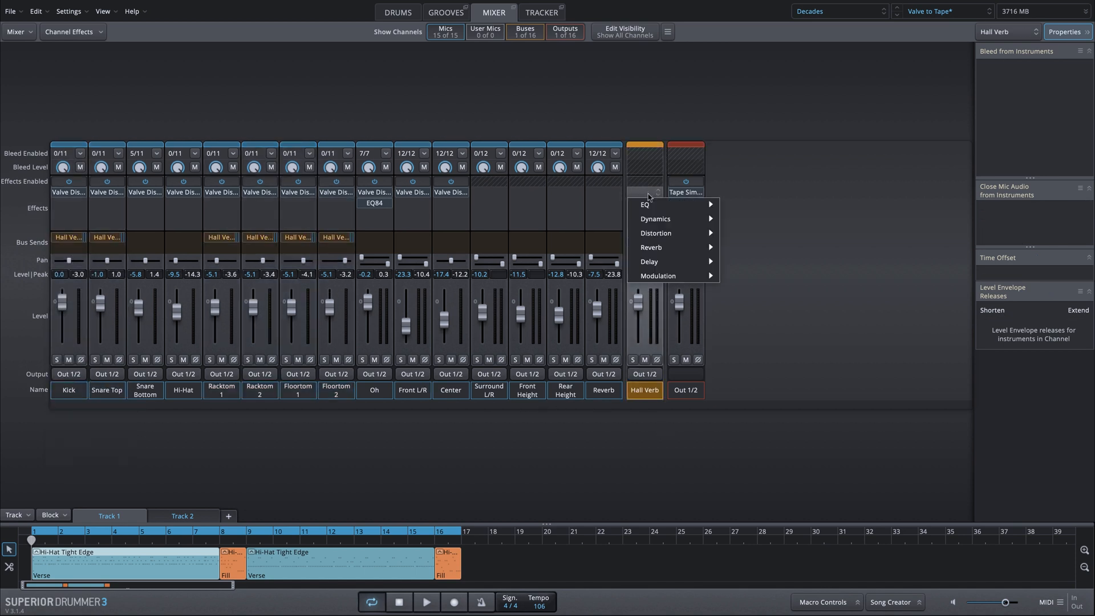
pyautogui.moveTo(661, 237)
pyautogui.click(768, 203)
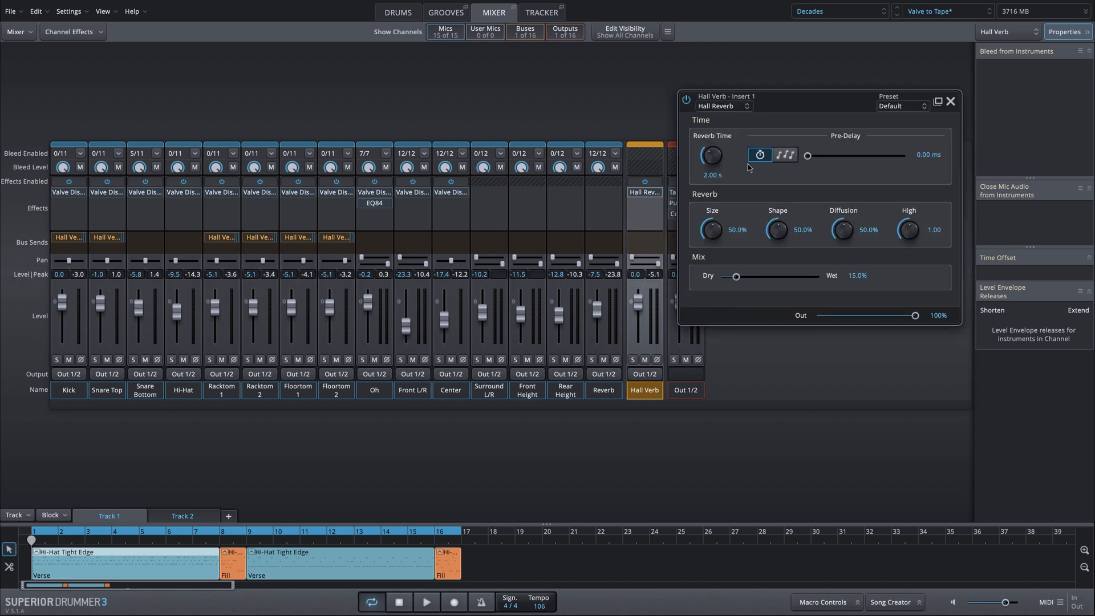
pyautogui.moveTo(735, 280); pyautogui.dragTo(829, 288)
pyautogui.moveTo(714, 162); pyautogui.dragTo(705, 168)
pyautogui.click(950, 101)
# Lower the Hall Verb bus level to -5.5 dB and mute the Reverb microphone channel.
pyautogui.moveTo(638, 301); pyautogui.dragTo(642, 311)
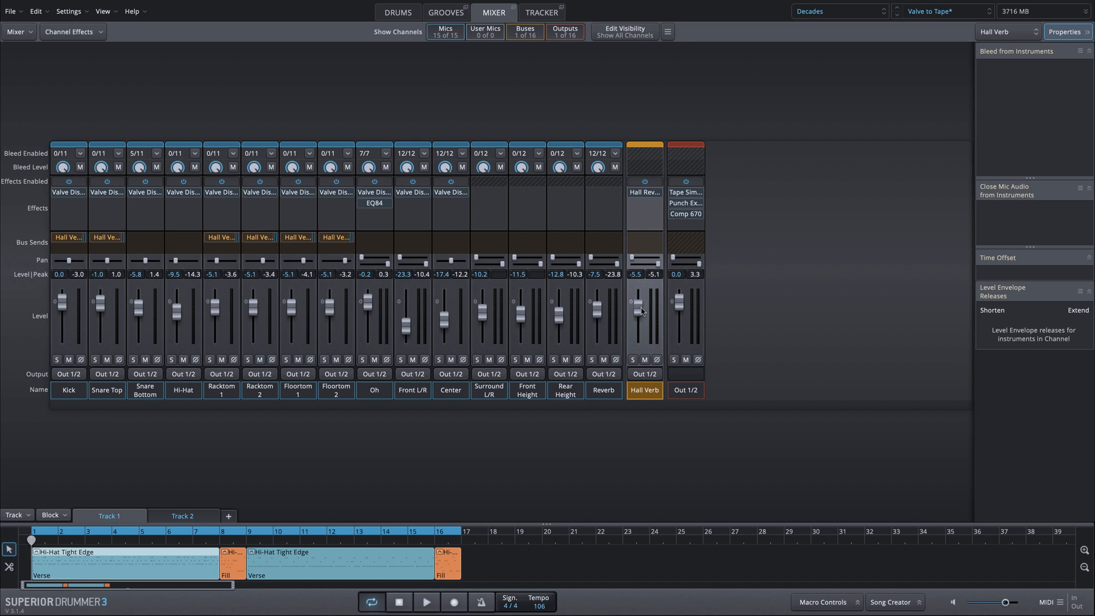
pyautogui.click(604, 360)
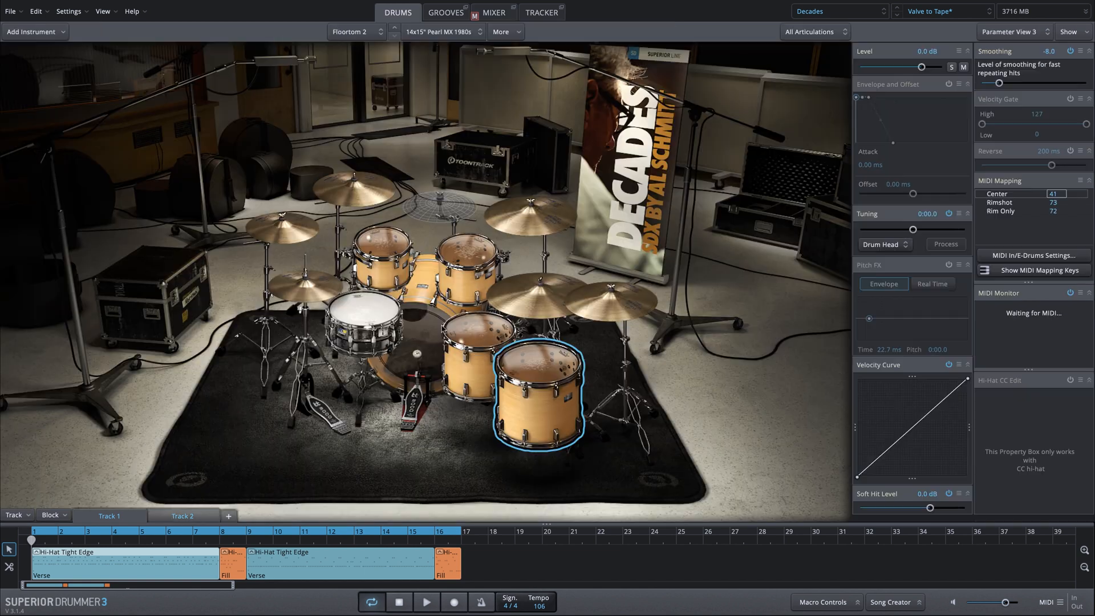
# Audition the kick, snare, both rack toms and both floor toms through the Hall Verb bus with the Reverb channel muted.
pyautogui.click(426, 344)
pyautogui.click(366, 312)
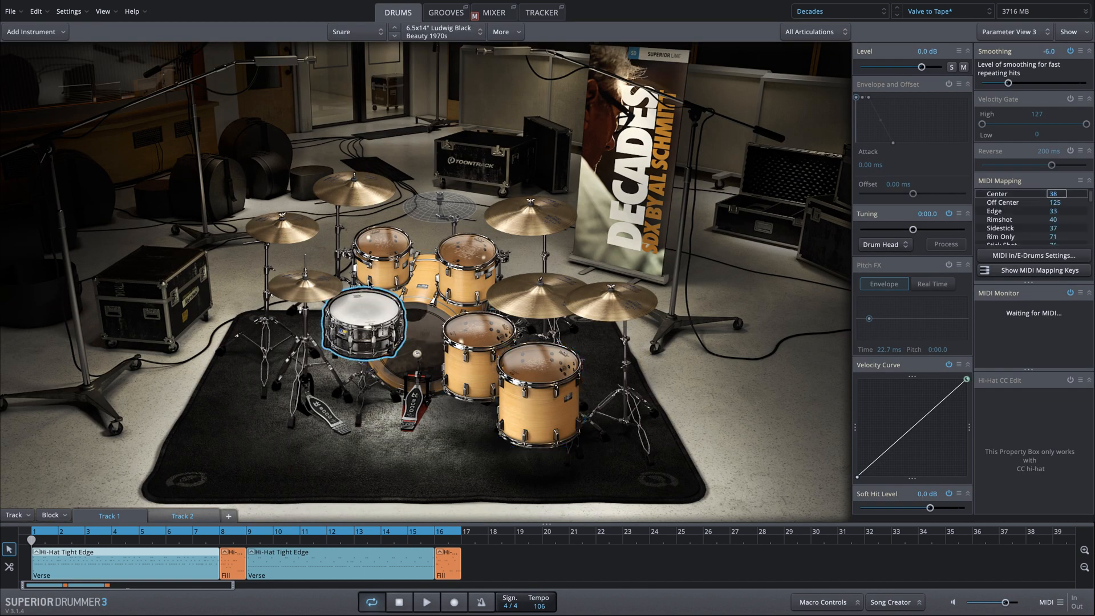
pyautogui.click(383, 251)
pyautogui.click(466, 258)
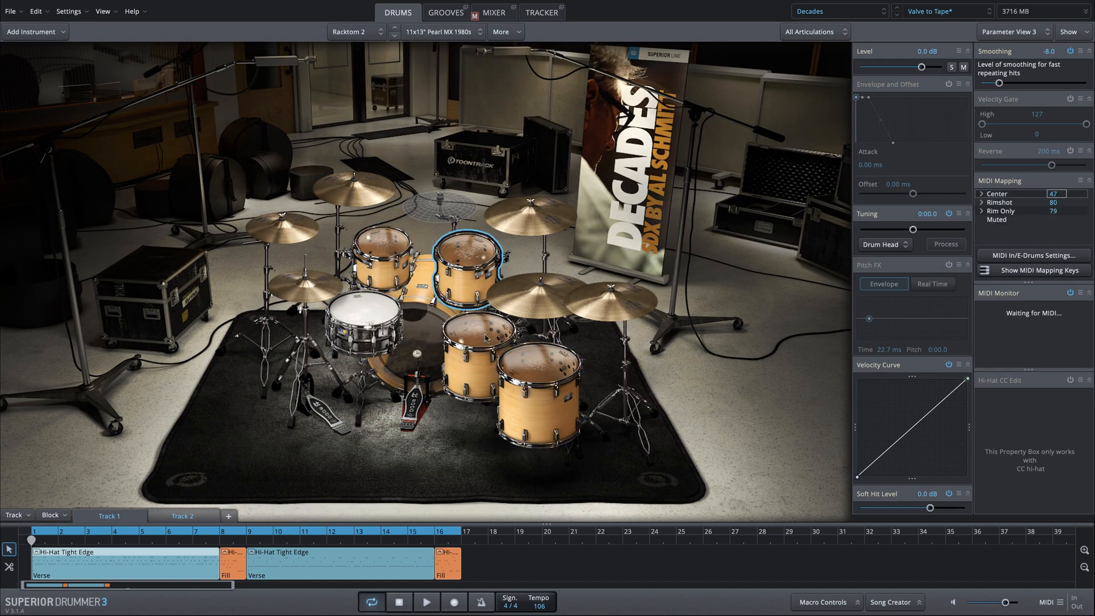
pyautogui.click(485, 337)
pyautogui.click(538, 380)
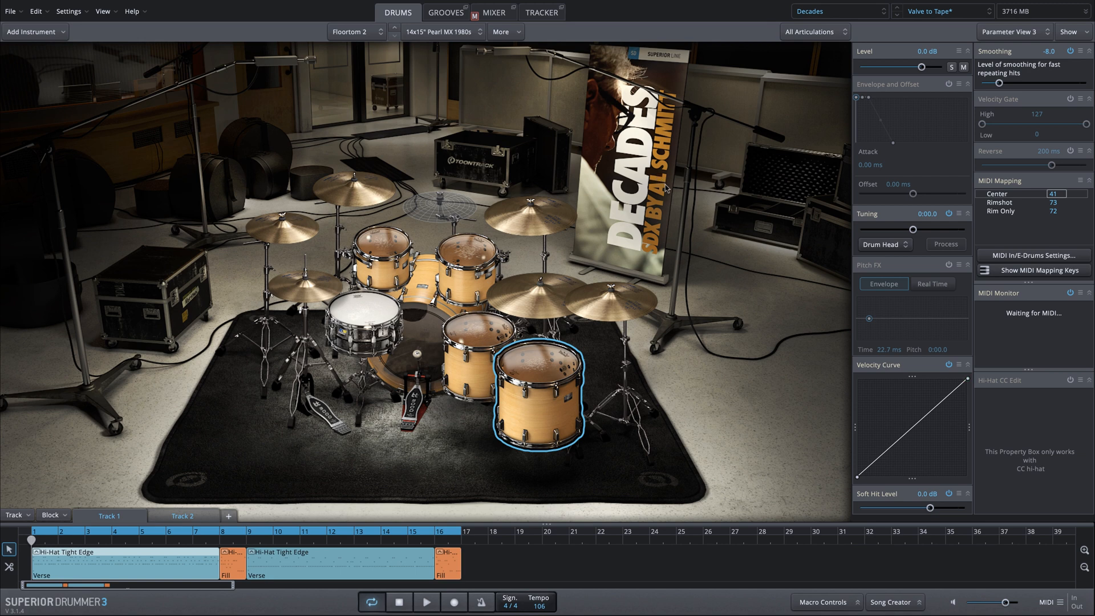
# Play the groove with the Reverb channel muted and lower the Hall Verb bus level to -9.7 dB.
pyautogui.press('space')
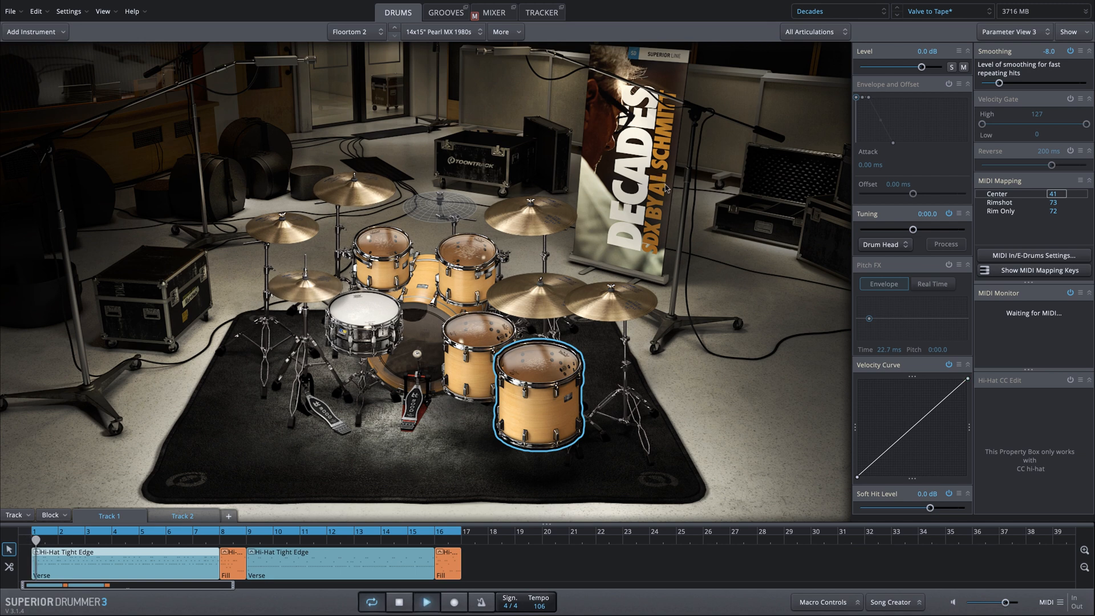
pyautogui.click(493, 15)
pyautogui.press('space')
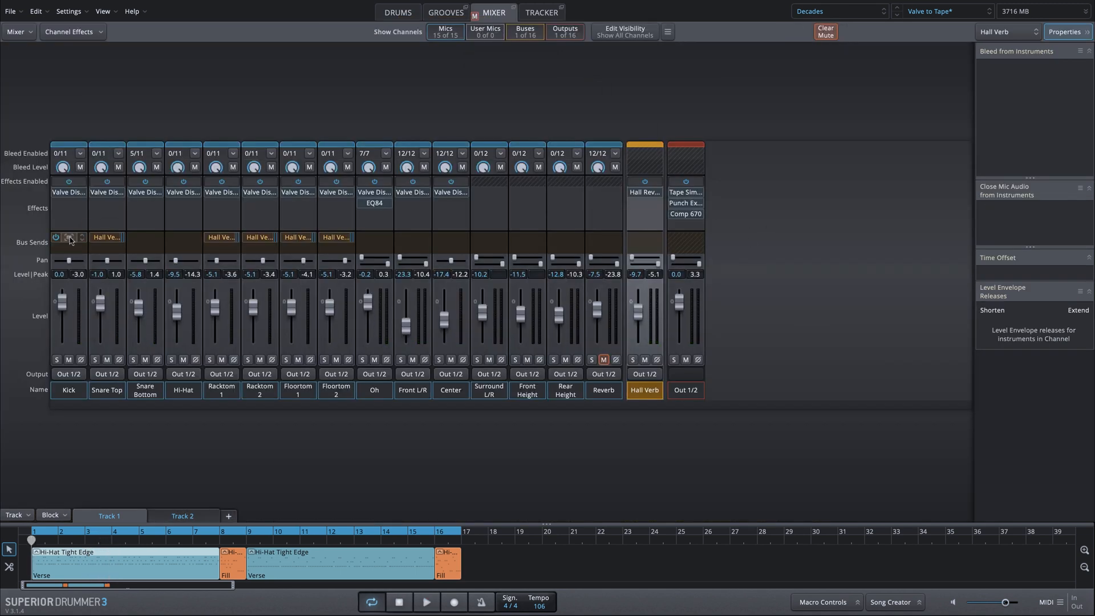
# Lower the Kick channel's direct and bleed sends to the Hall Verb bus to -2.6 dB.
pyautogui.click(70, 237)
pyautogui.moveTo(122, 203); pyautogui.dragTo(122, 206)
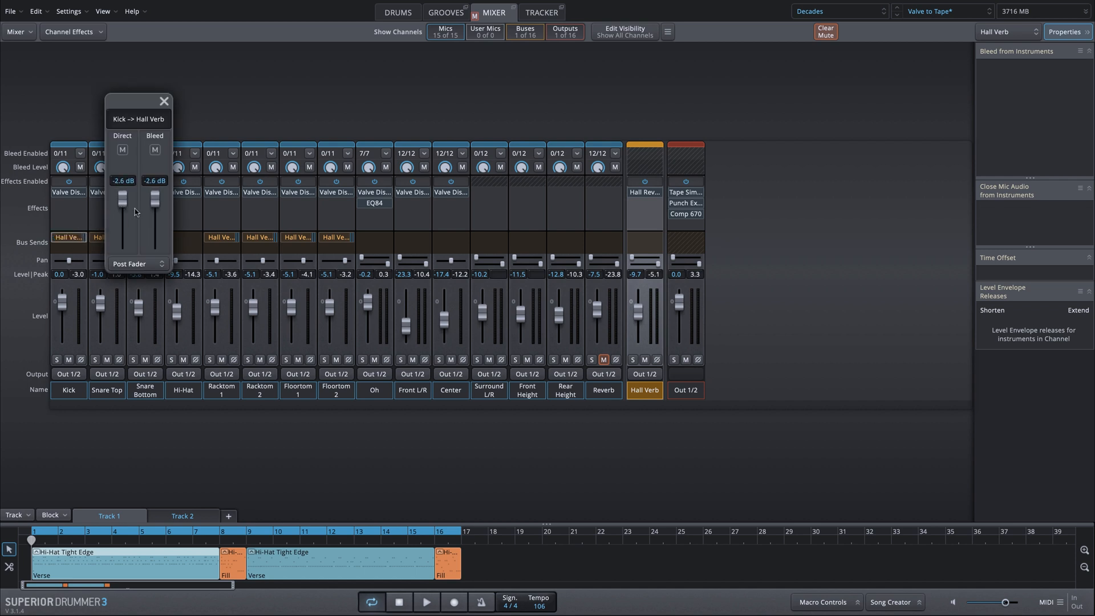
pyautogui.click(162, 103)
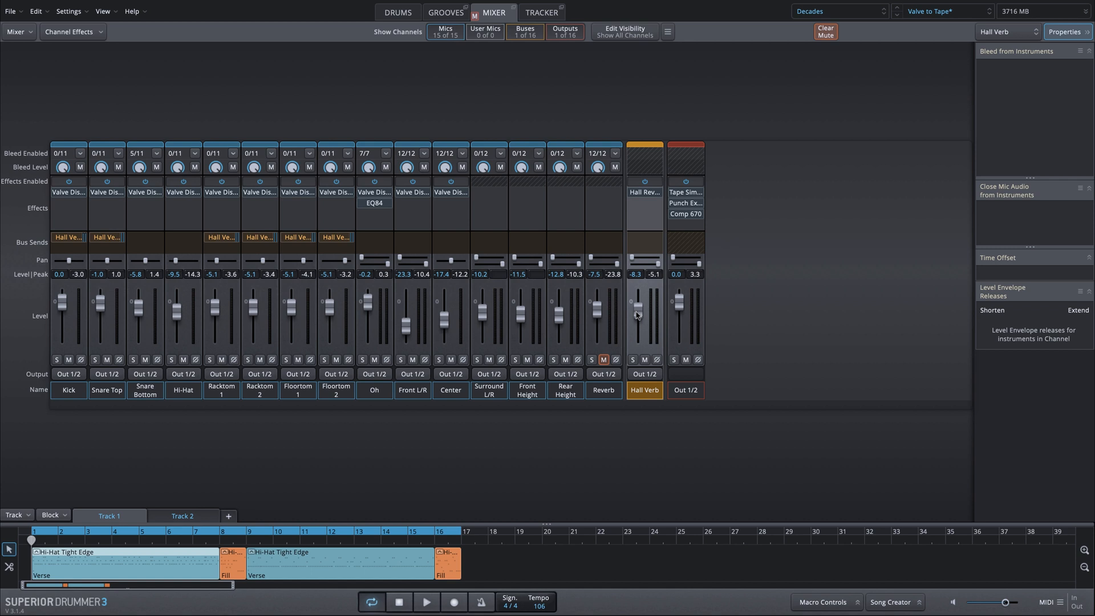
# Unmute the Reverb channel, blend it at -10.5 dB with Hall Verb at -8.9 dB, and audition the snare and toms.
pyautogui.click(610, 356)
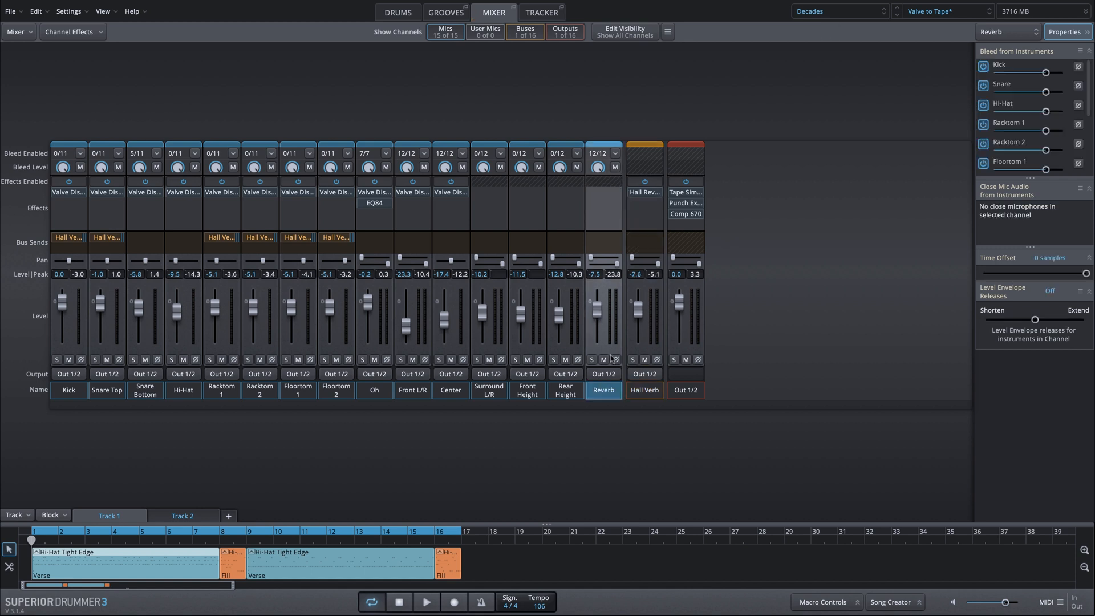
pyautogui.moveTo(603, 315); pyautogui.dragTo(640, 315)
pyautogui.click(399, 12)
pyautogui.click(376, 317)
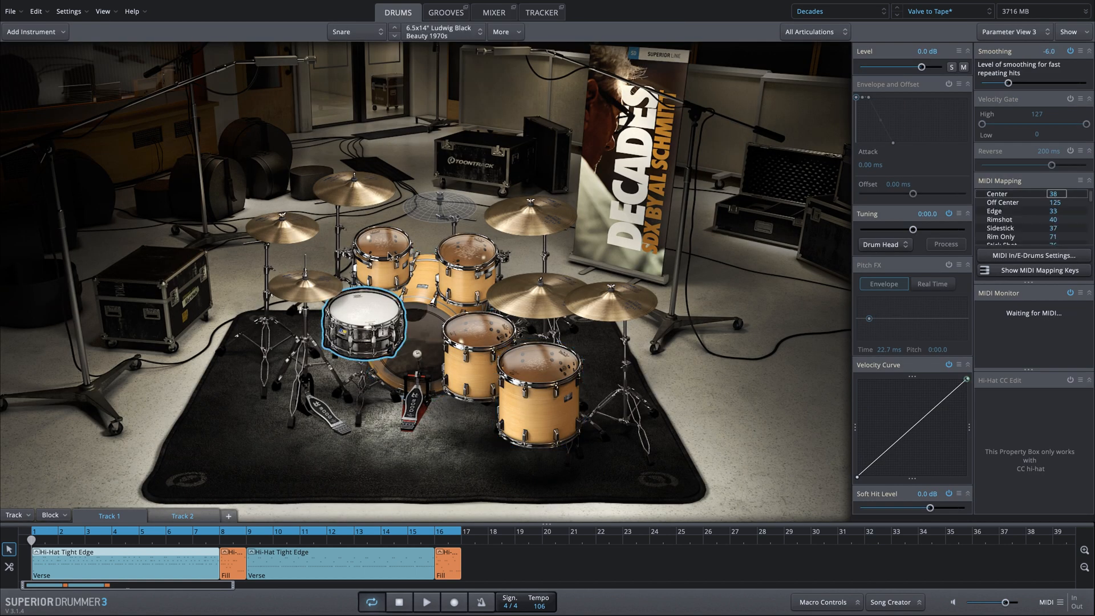
pyautogui.click(460, 258)
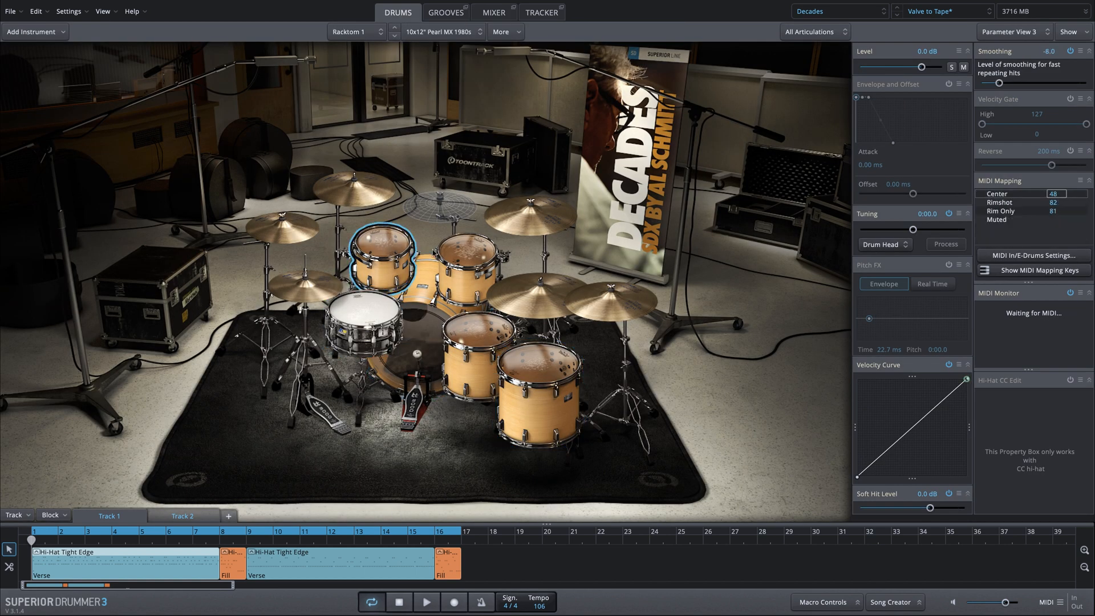
pyautogui.click(536, 371)
# Play the groove and rebalance the Reverb channel to -7.4 dB and the Hall Verb bus to -9.7 dB.
pyautogui.click(493, 13)
pyautogui.press('space')
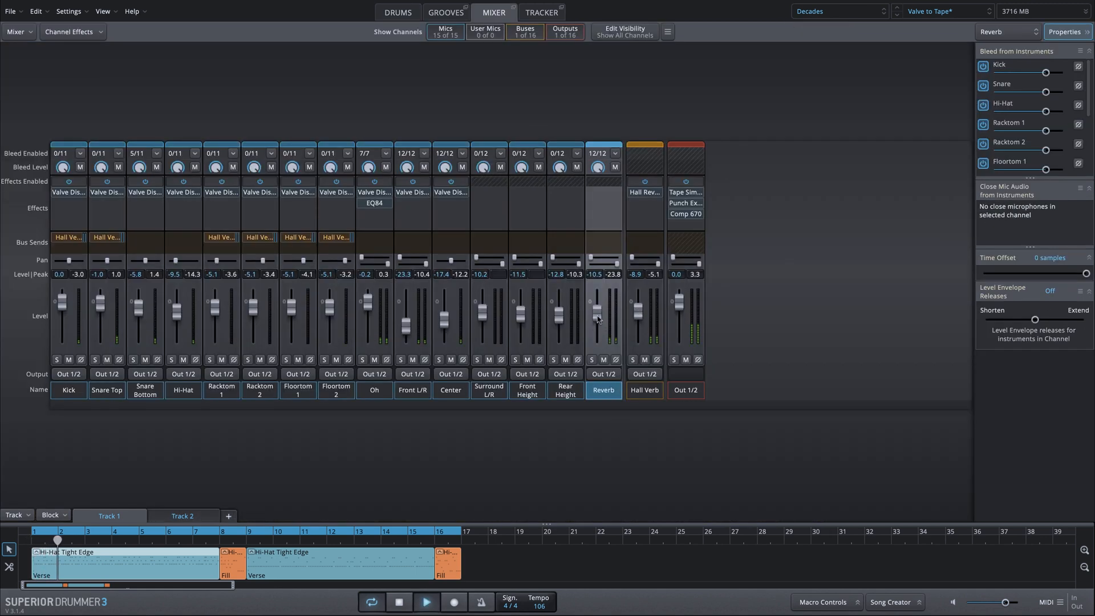
pyautogui.moveTo(597, 314); pyautogui.dragTo(638, 322)
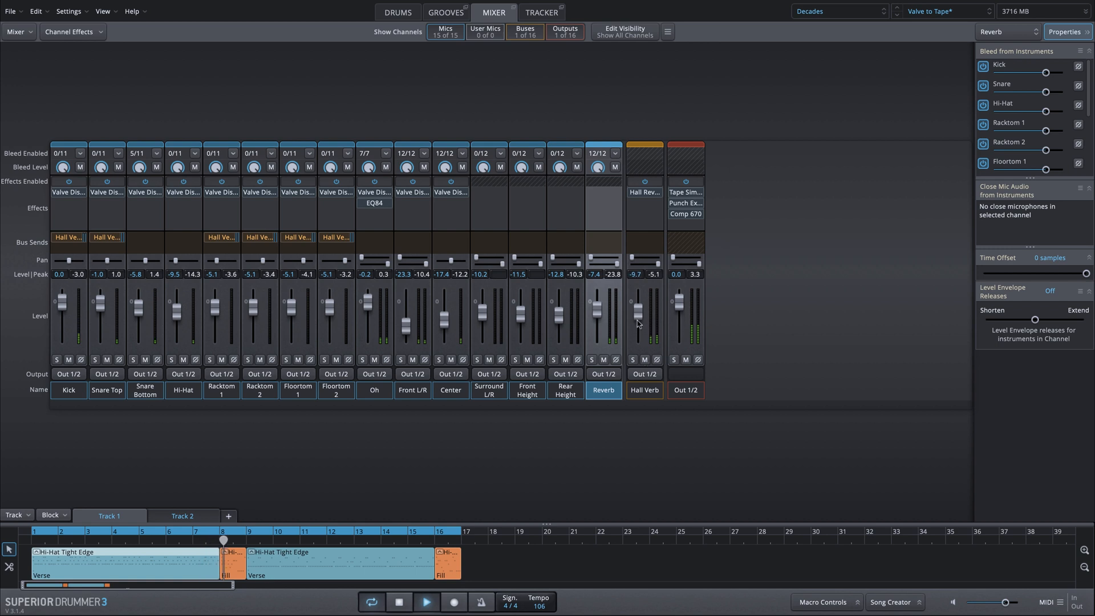
# Compare the groove with the Hall Verb bus and the Reverb channel muted in turn, and stop playback.
pyautogui.click(644, 360)
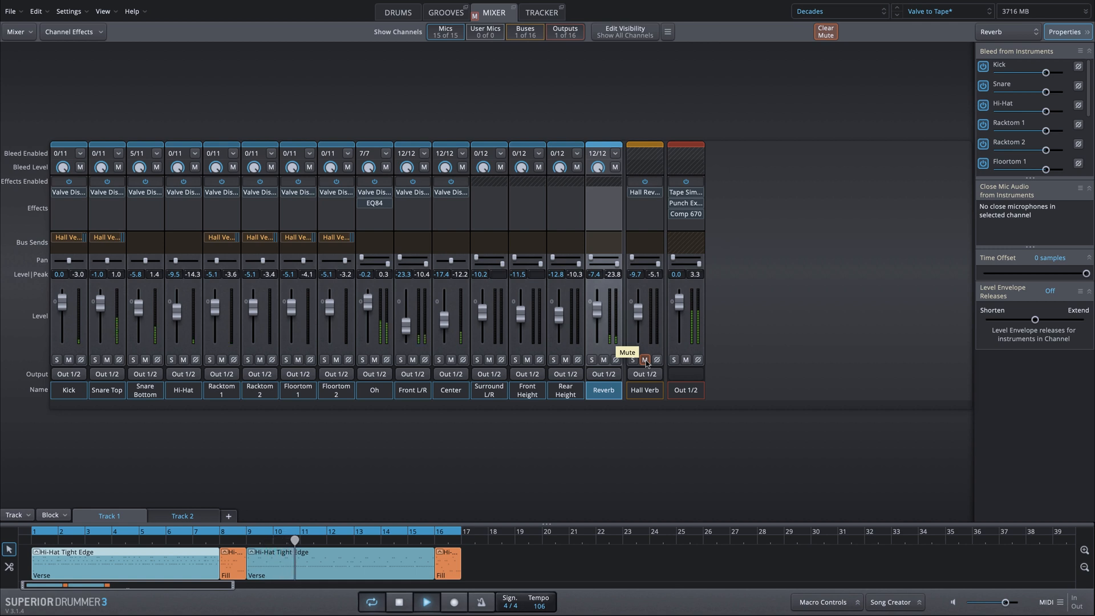
pyautogui.click(645, 360)
pyautogui.click(603, 359)
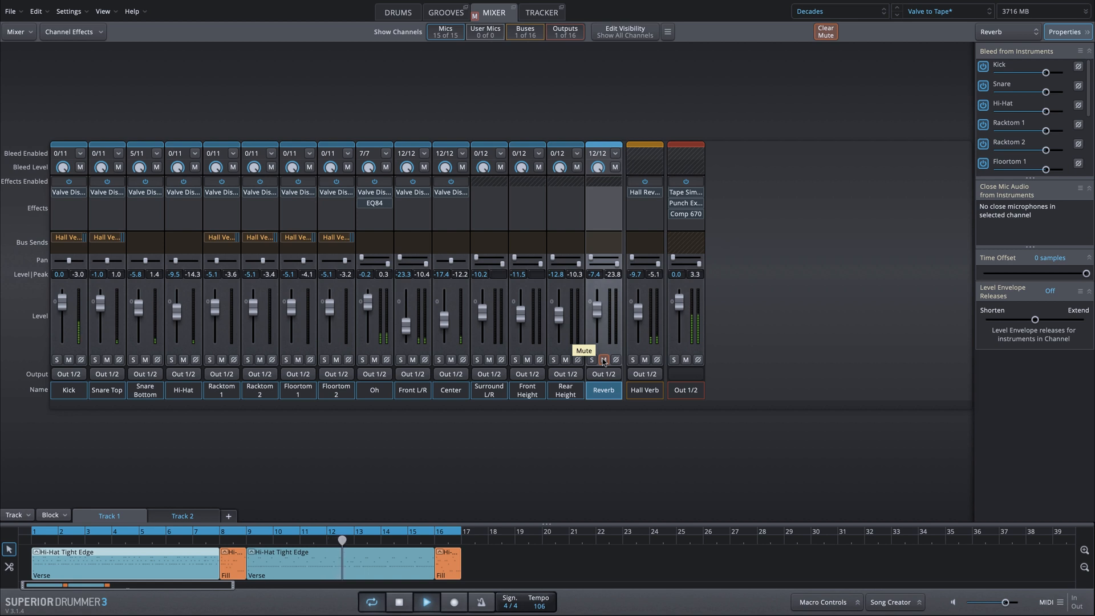
pyautogui.click(603, 360)
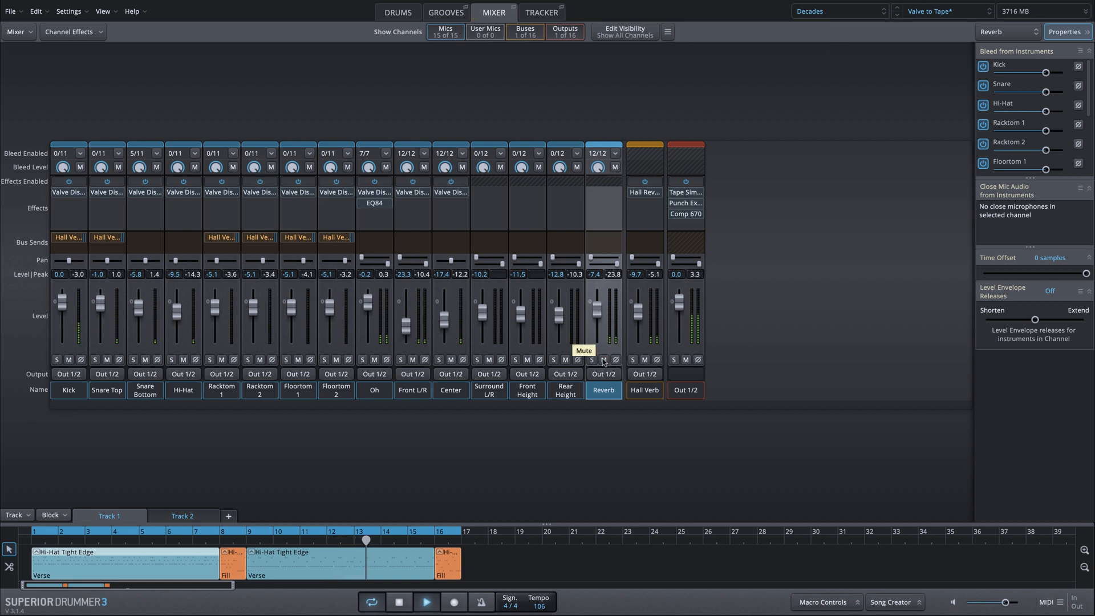
pyautogui.press('space')
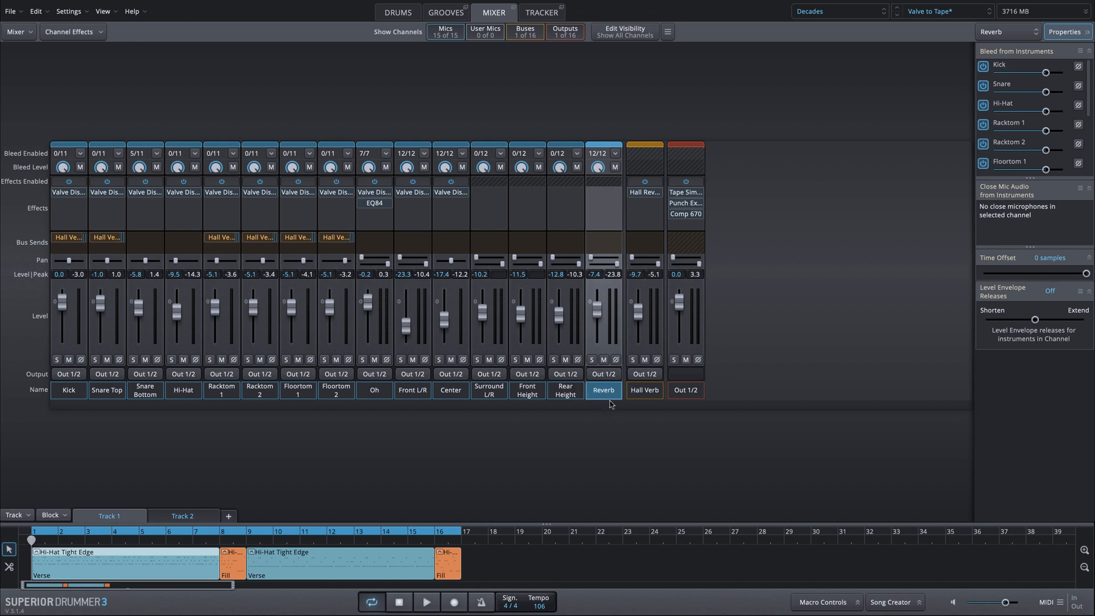
# Raise the Reverb channel to -1.4 dB with level envelope releases shortened to 17.6%, and mute the Hall Verb bus.
pyautogui.moveTo(597, 308); pyautogui.dragTo(596, 305)
pyautogui.click(1035, 319)
pyautogui.click(645, 359)
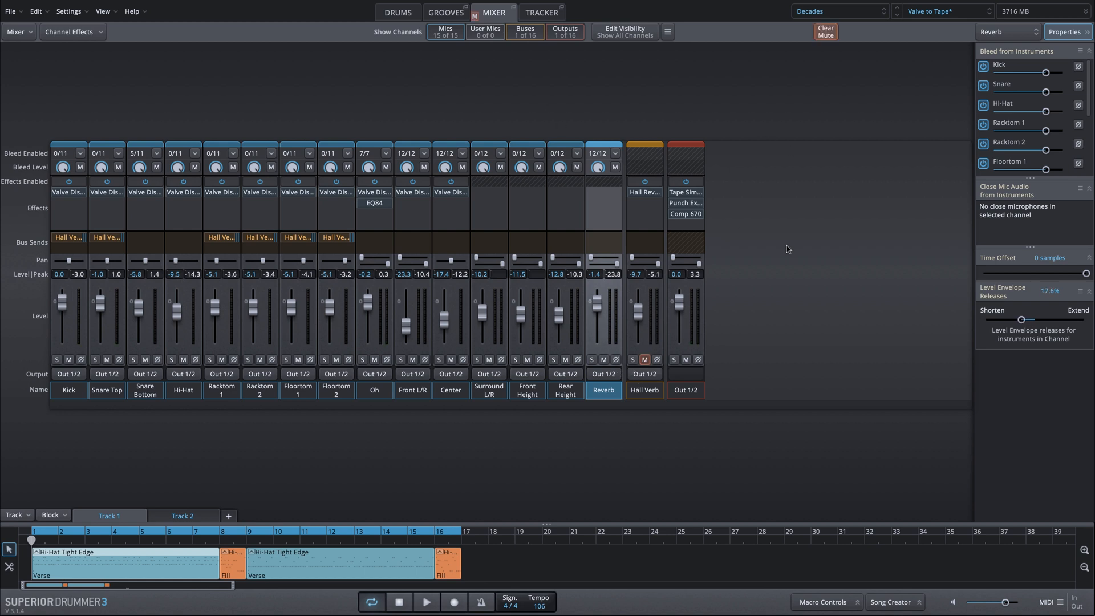
# Audition the snare from a pop-up instrument in the mixer and set the Reverb channel's level envelope releases to 25.7%.
pyautogui.rightClick(791, 276)
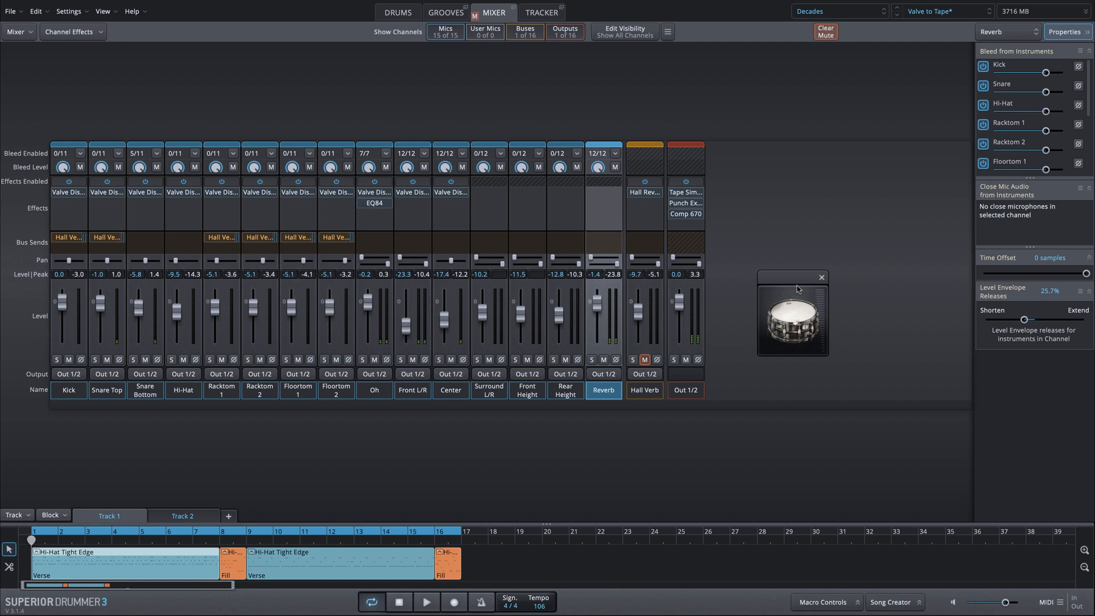
pyautogui.click(822, 278)
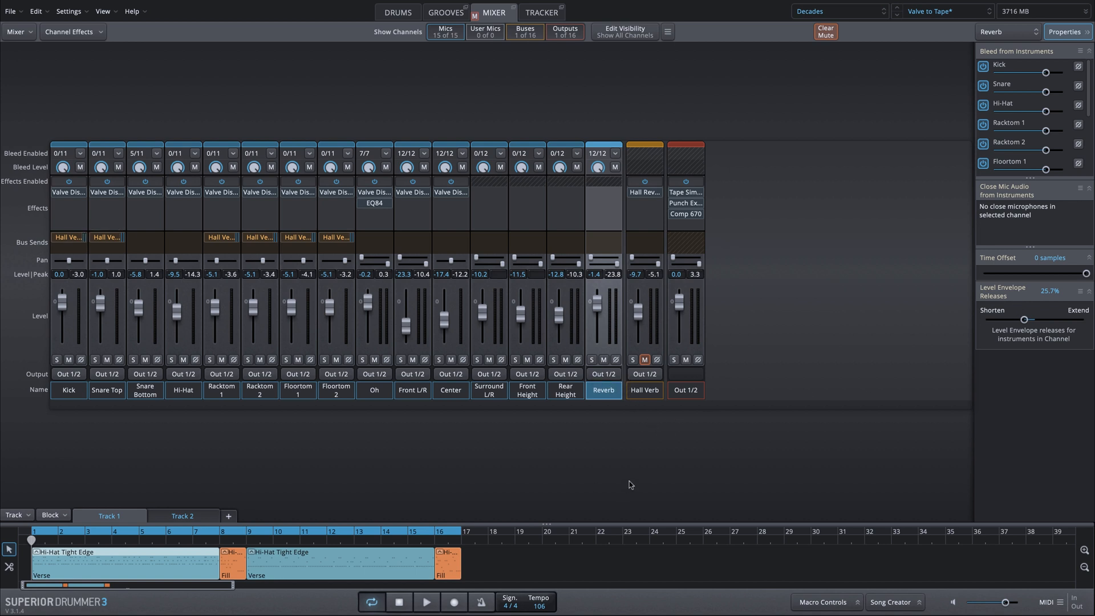
# Play the groove and compare the Reverb channel with the Hall Verb bus by soloing each and toggling their mutes.
pyautogui.press('space')
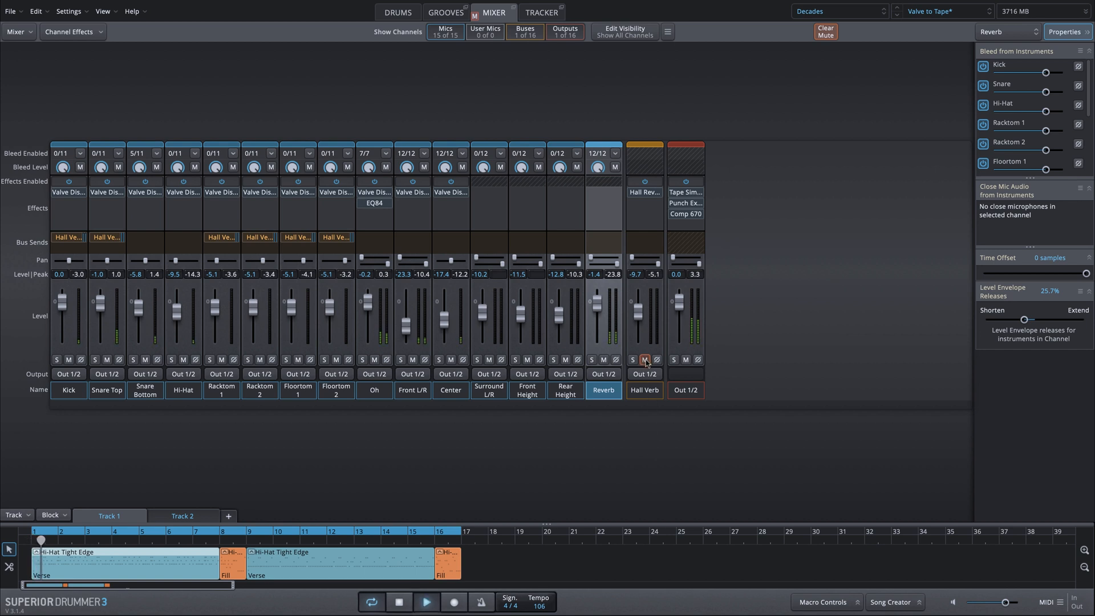
pyautogui.click(645, 359)
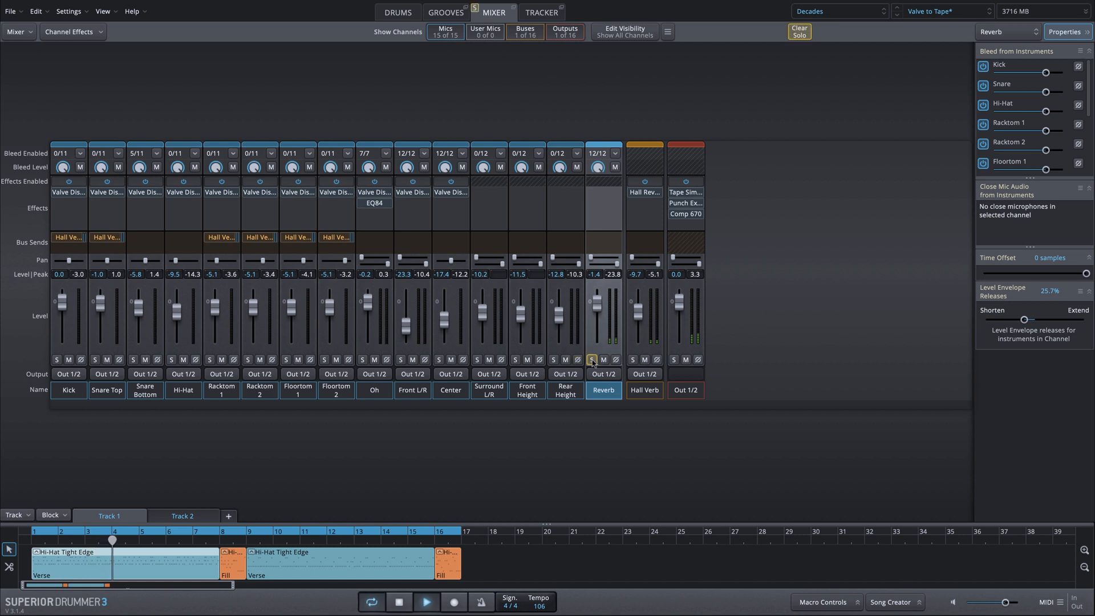
pyautogui.click(632, 360)
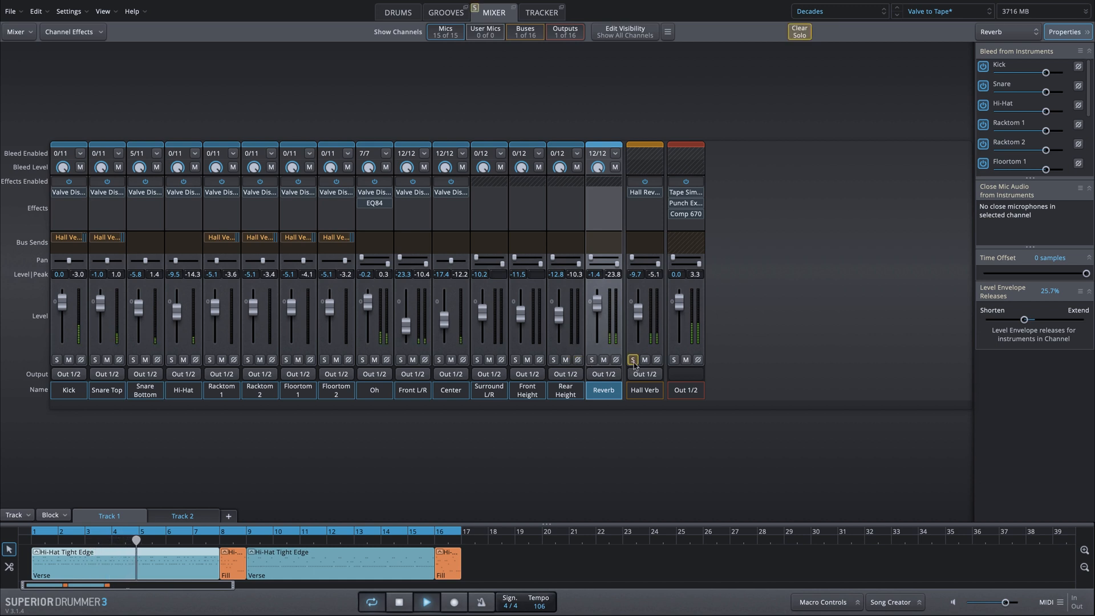
pyautogui.click(633, 360)
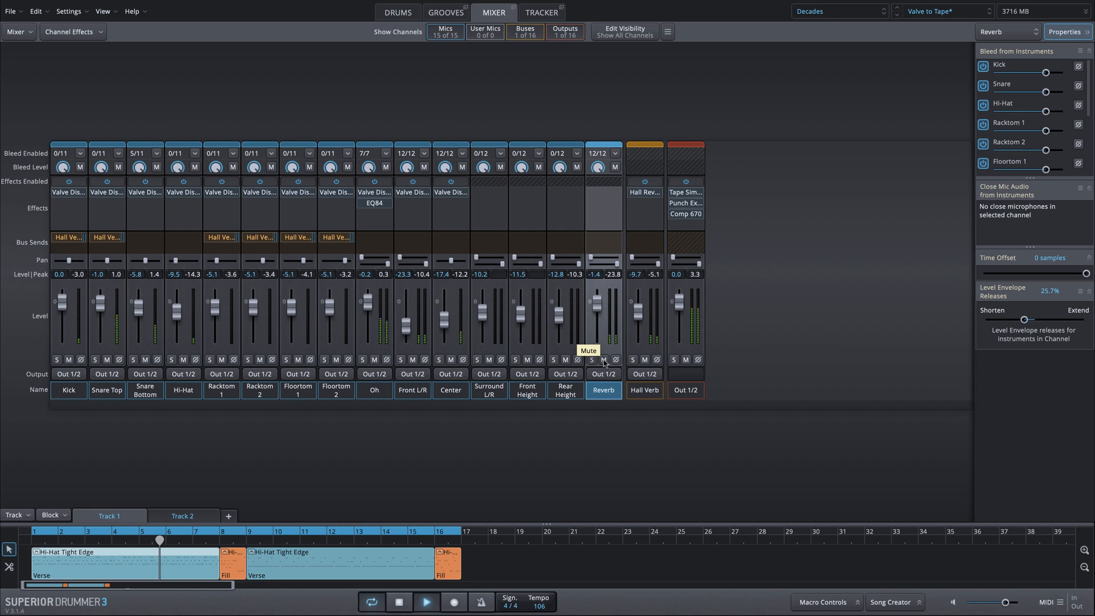
pyautogui.click(604, 360)
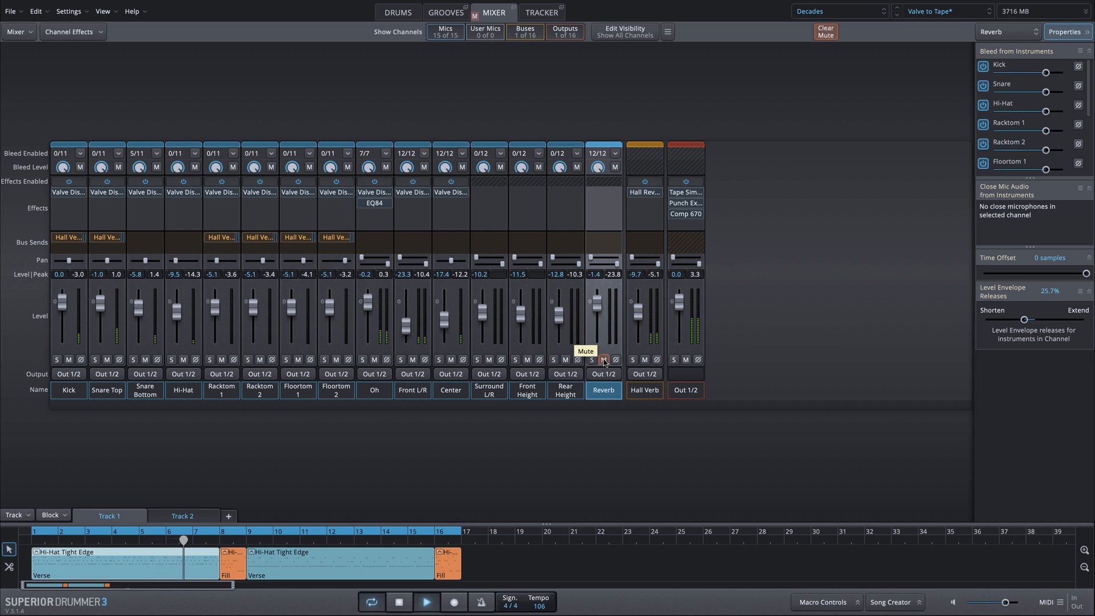
pyautogui.click(604, 360)
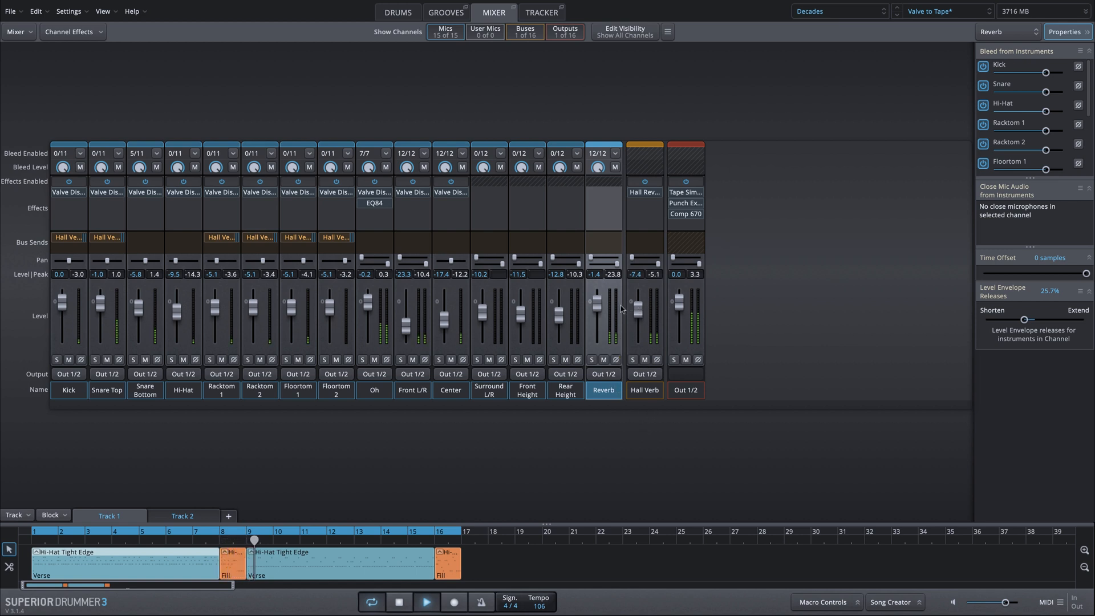
# Set the Reverb channel to -1.9 dB and Hall Verb to -12.6 dB, and compare the groove with each muted in turn.
pyautogui.moveTo(597, 307); pyautogui.dragTo(635, 321)
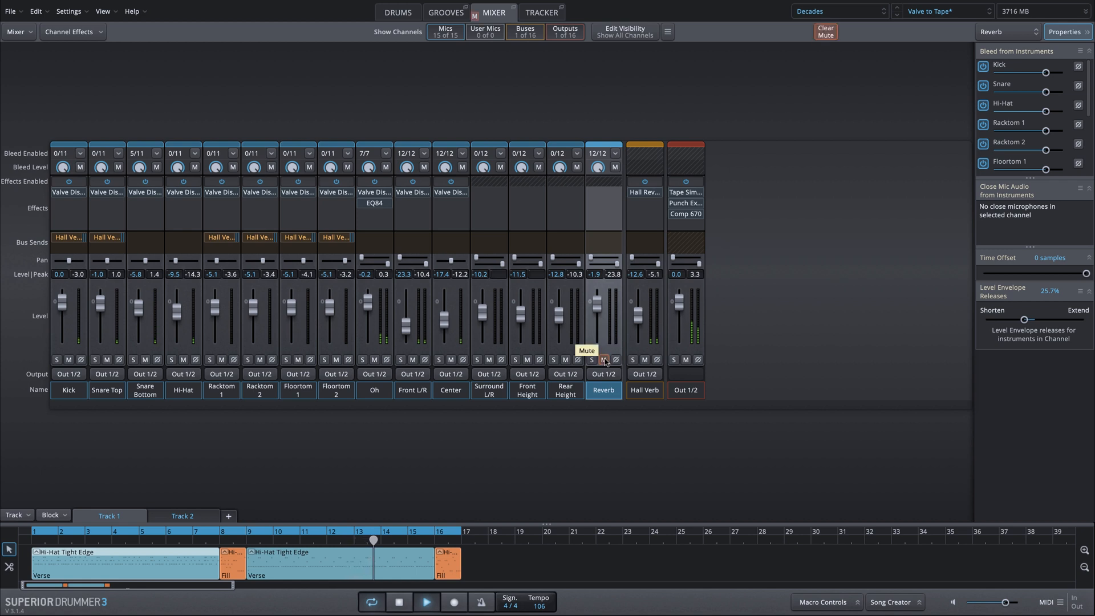
pyautogui.click(645, 360)
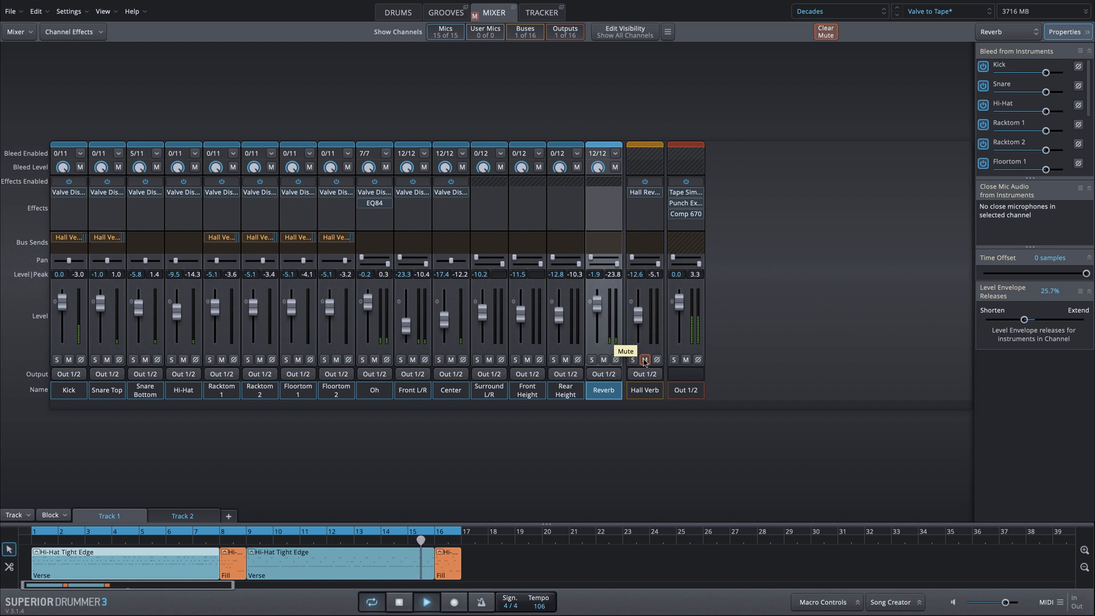
pyautogui.click(645, 360)
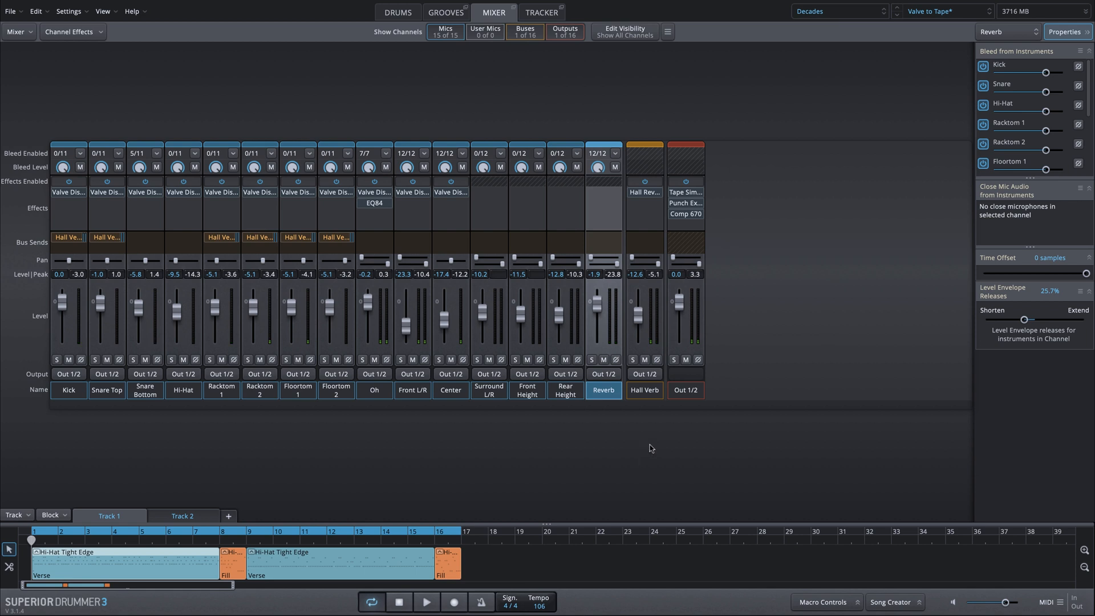
# Undo all mixer changes back to the state before the Hall Verb bus and its sends were added.
pyautogui.press('super+z')
pyautogui.press('super+z')
pyautogui.press('super+z')
pyautogui.press('super+z')
pyautogui.press('super+z')
pyautogui.press('super+z')
pyautogui.press('super+z')
pyautogui.press('super+z')
pyautogui.press('super+z')
pyautogui.press('super+z')
pyautogui.press('super+z')
pyautogui.press('super+z')
pyautogui.press('super+z')
pyautogui.press('super+z')
pyautogui.press('super+z')
pyautogui.press('super+z')
pyautogui.press('super+z')
pyautogui.press('super+z')
pyautogui.press('super+z')
pyautogui.press('super+z')
pyautogui.press('super+z')
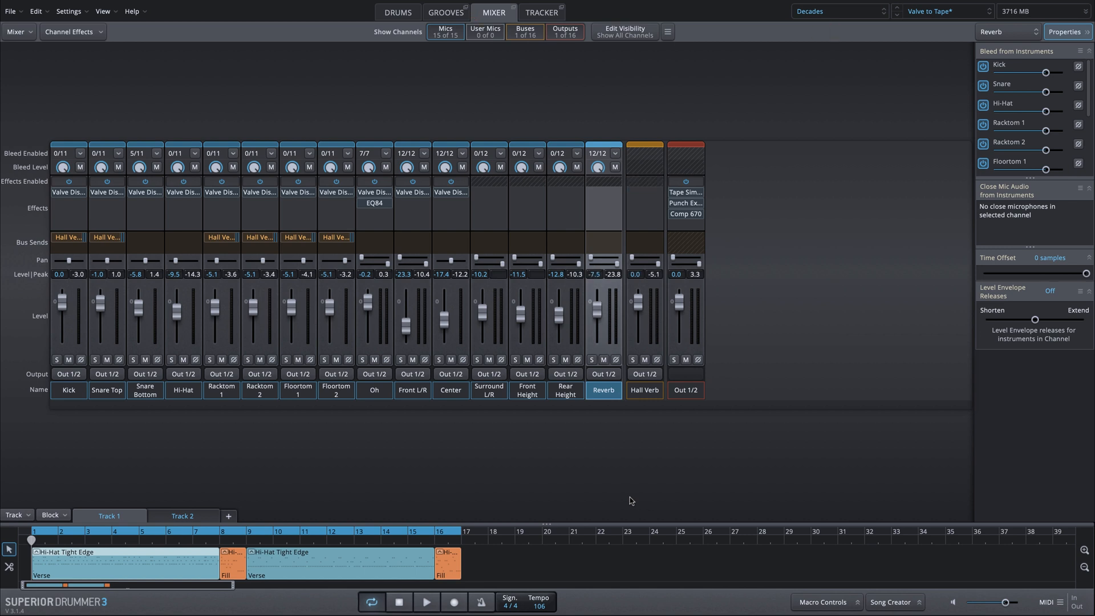
pyautogui.press('super+z')
pyautogui.press('super+z')
pyautogui.press('super+z')
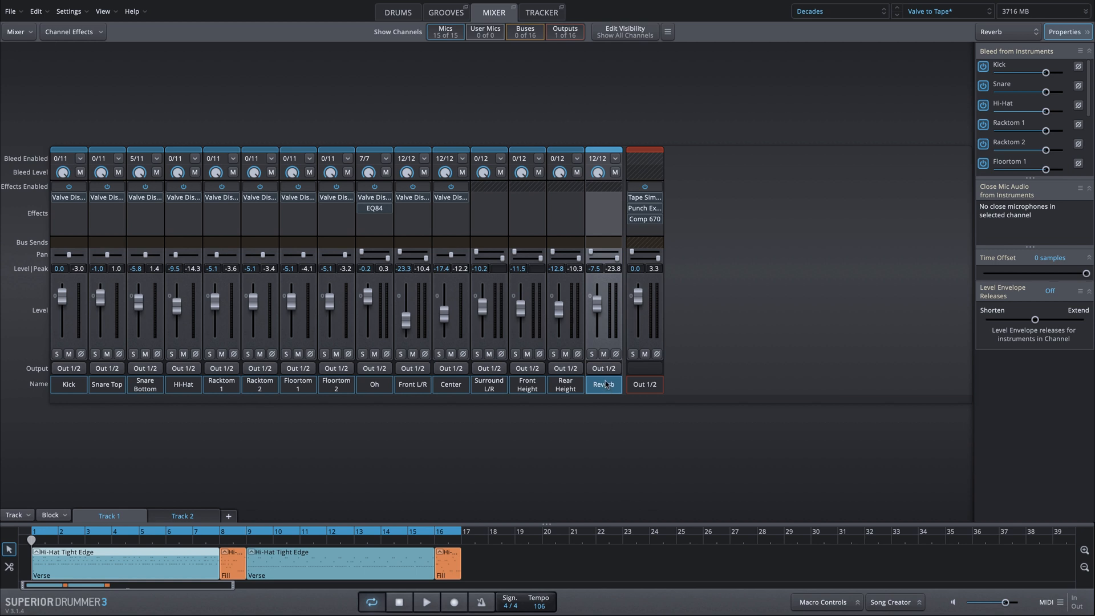
# Insert a Hall Reverb effect on the Reverb microphone channel with its mix fully wet.
pyautogui.click(597, 198)
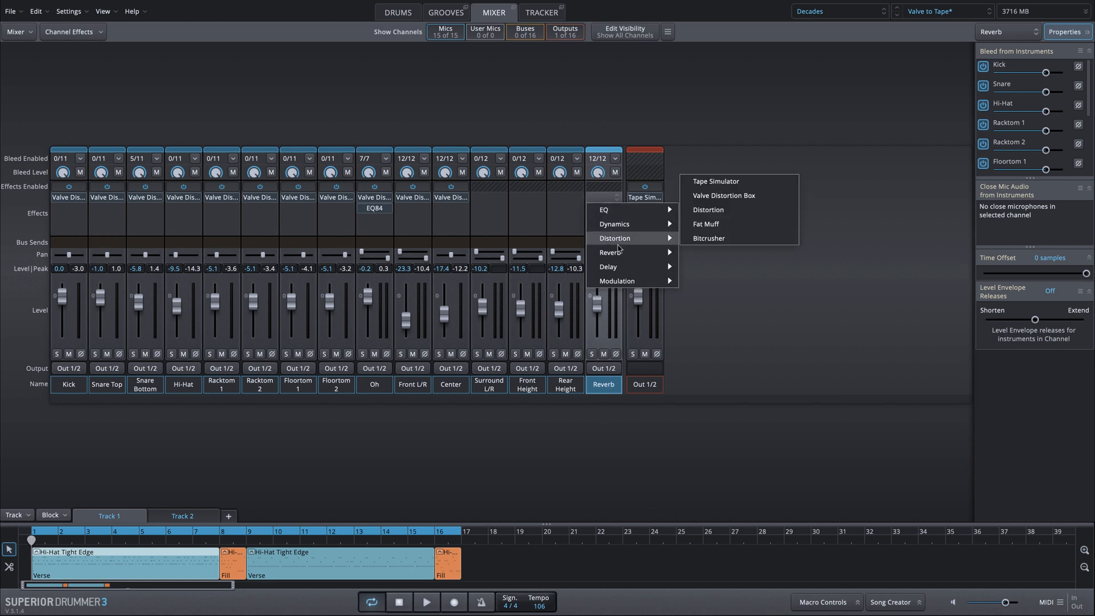
pyautogui.moveTo(650, 252)
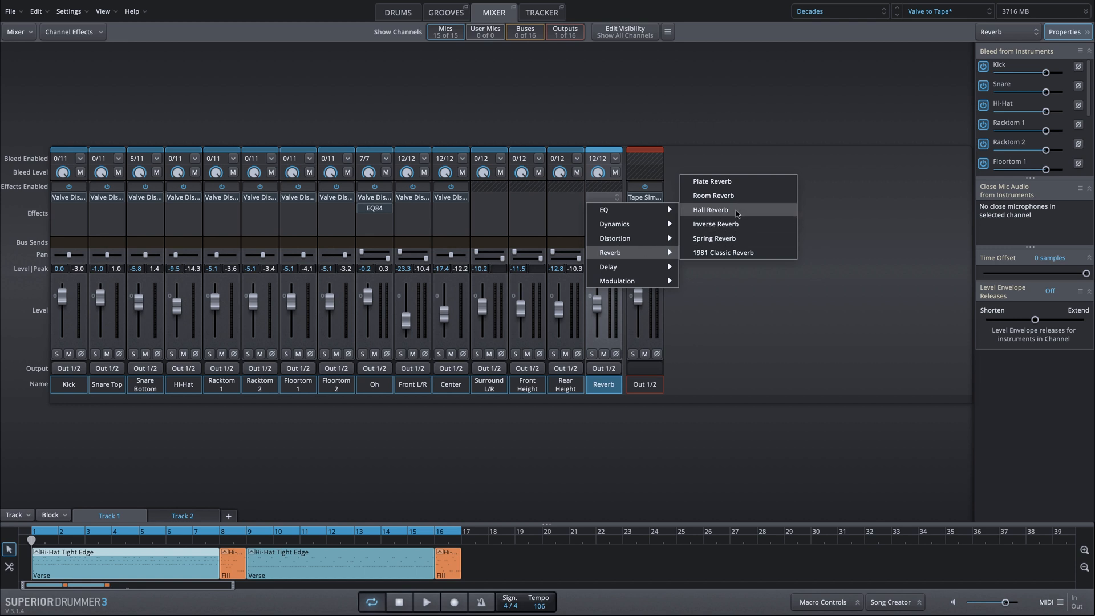
pyautogui.click(711, 209)
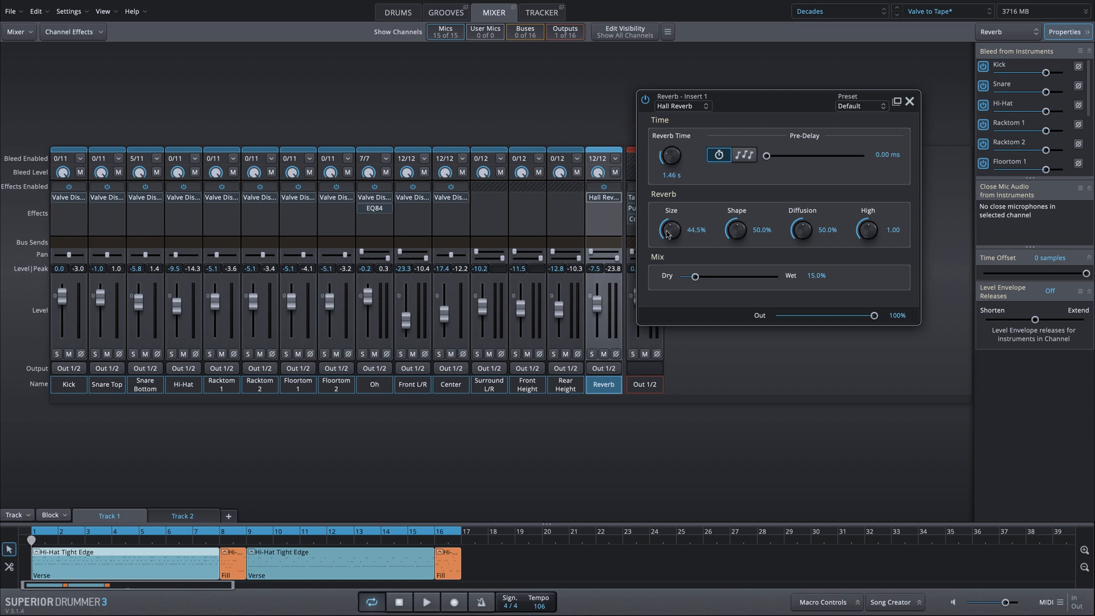
pyautogui.moveTo(695, 276); pyautogui.dragTo(780, 276)
pyautogui.click(910, 101)
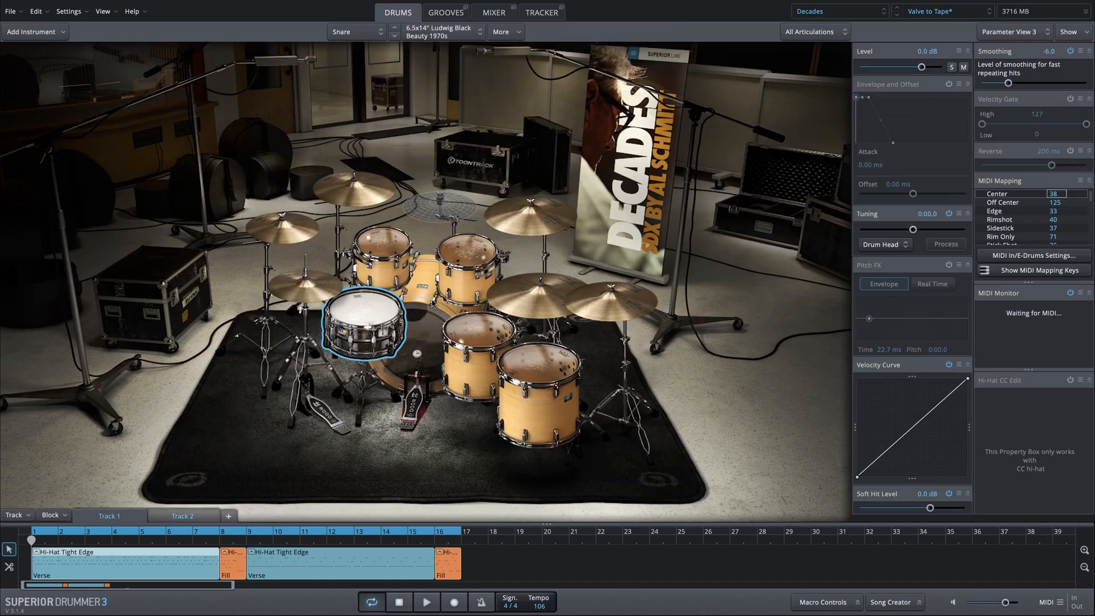
# Audition the kick, snare, first rack tom and both floor toms on the kit to hear the reverb.
pyautogui.click(426, 340)
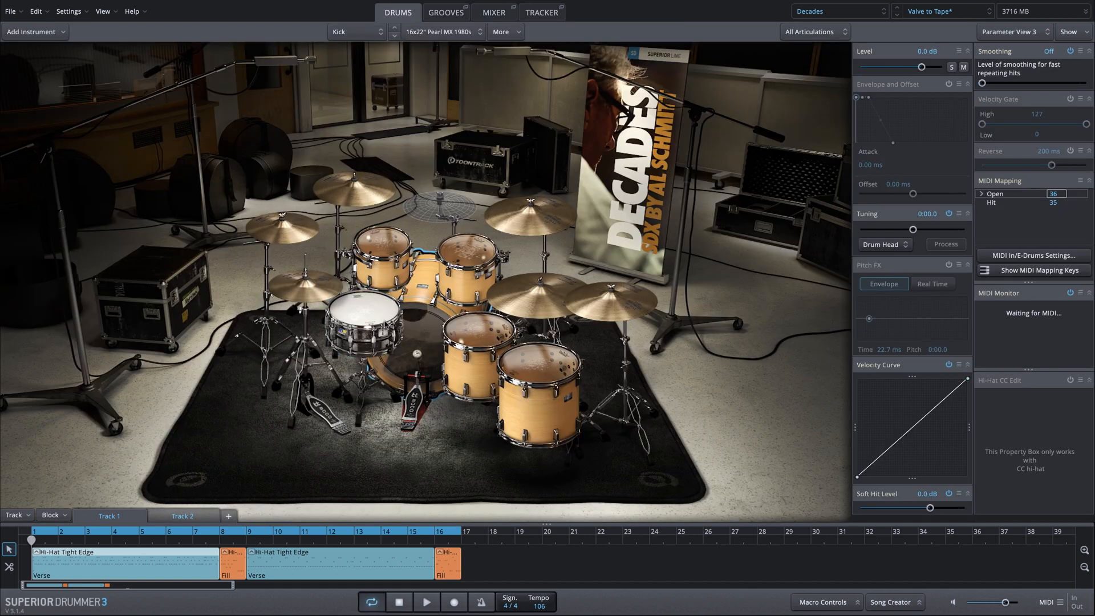
pyautogui.click(381, 322)
pyautogui.click(376, 250)
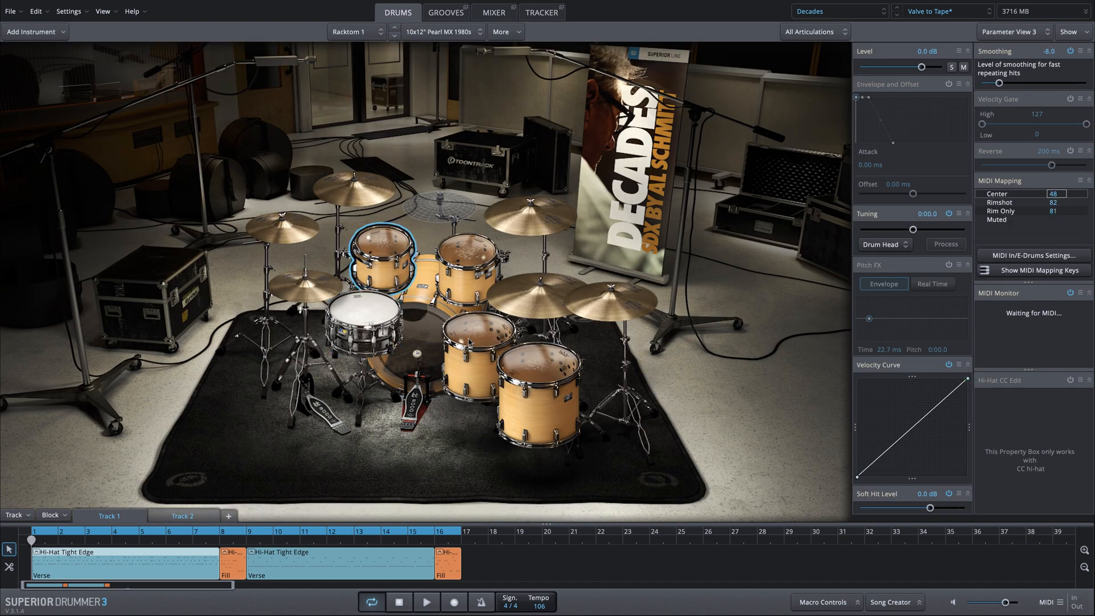
pyautogui.click(470, 342)
pyautogui.click(540, 379)
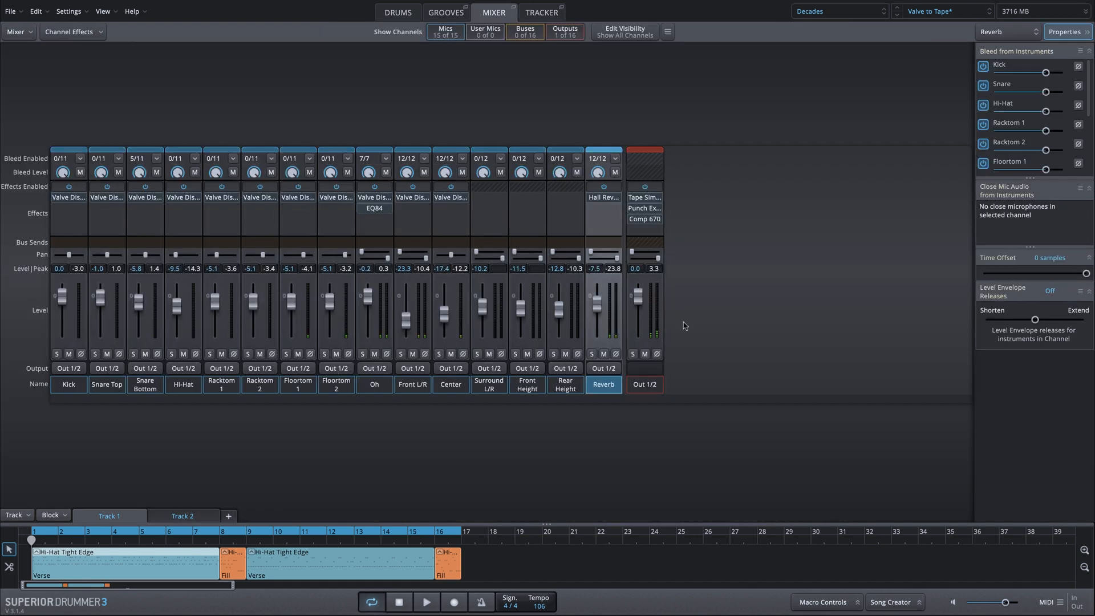
# Solo the Reverb channel and try its level envelope releases shortened to 19.0%, resetting them to Off.
pyautogui.click(591, 354)
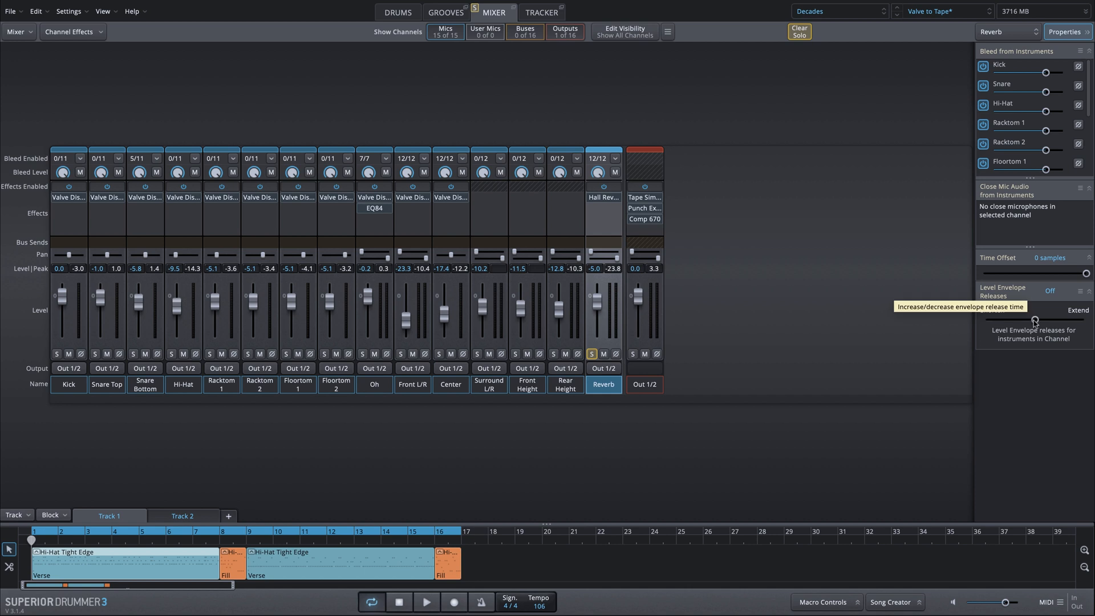
pyautogui.moveTo(1034, 318); pyautogui.dragTo(1031, 321)
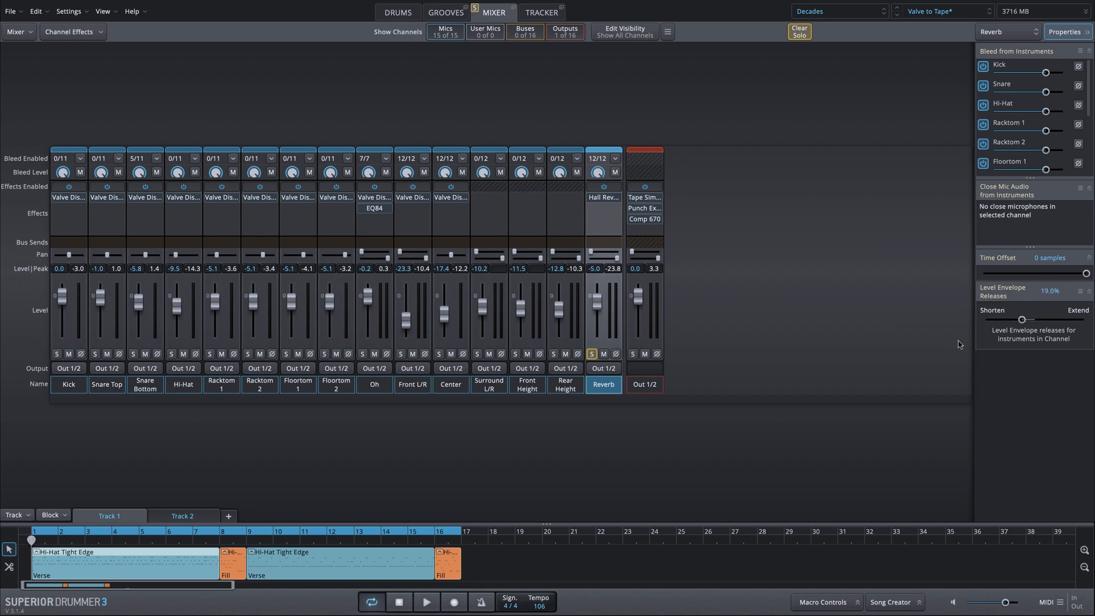
pyautogui.doubleClick(1033, 320)
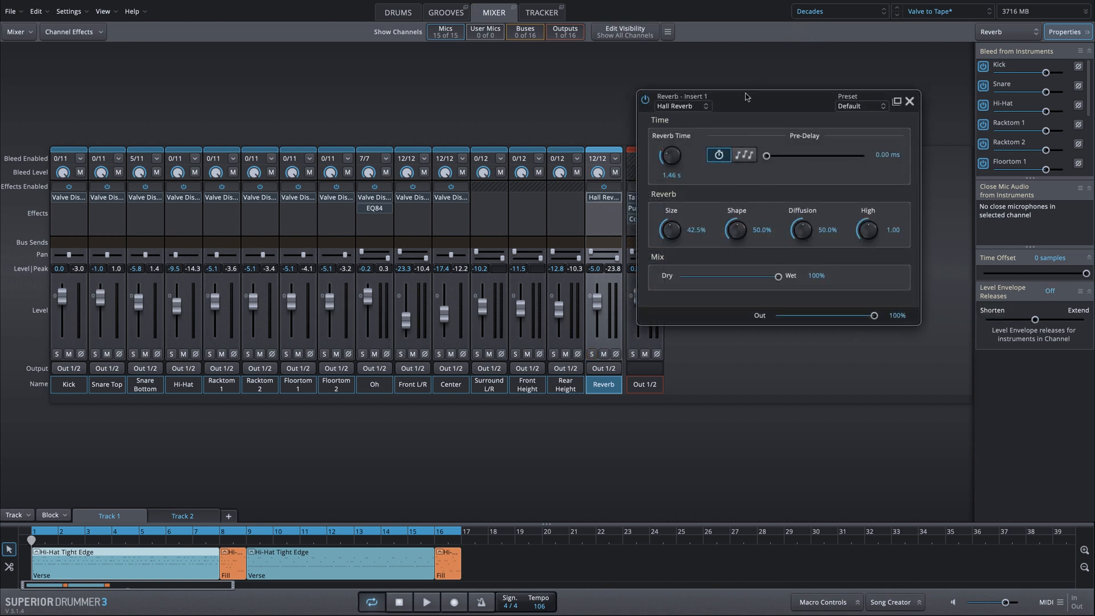
# While the groove plays, set Hall Reverb to 52.9 ms pre-delay, 35.0% size, 25.5% shape, 0.0% diffusion, 0.25 high and 42.6% wet mix.
pyautogui.moveTo(745, 97); pyautogui.dragTo(779, 92)
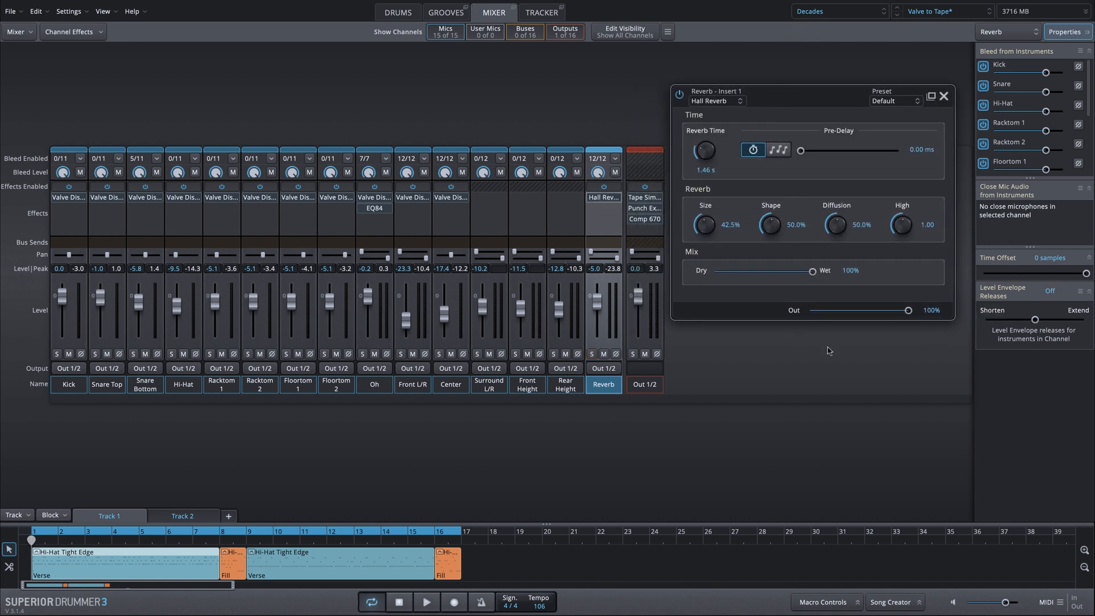
pyautogui.press('space')
pyautogui.moveTo(801, 150); pyautogui.dragTo(816, 154)
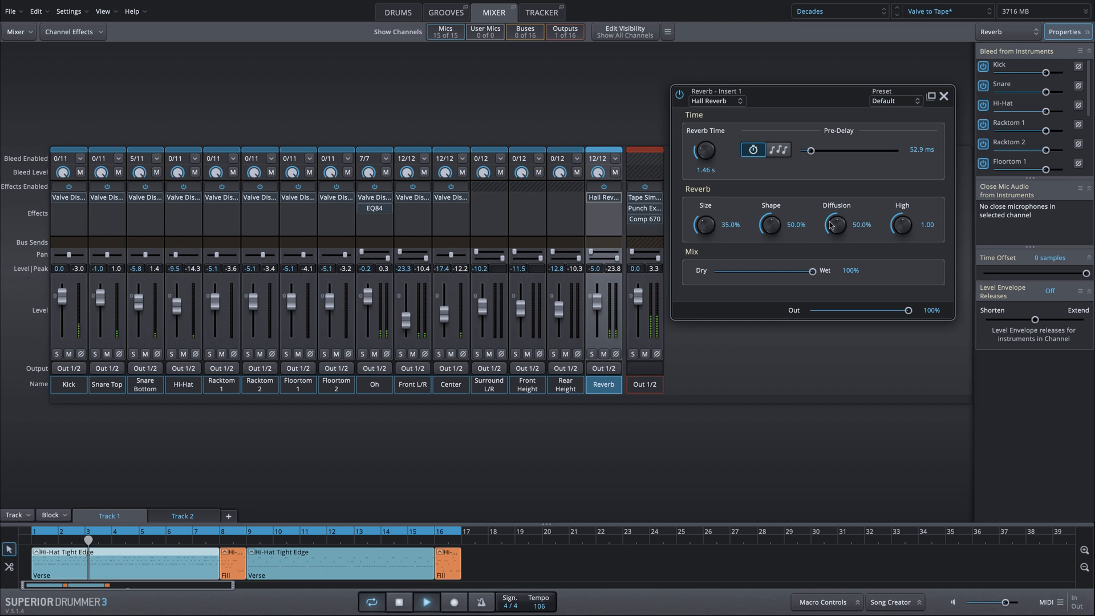
pyautogui.moveTo(836, 227); pyautogui.dragTo(826, 279)
pyautogui.moveTo(902, 227); pyautogui.dragTo(862, 260)
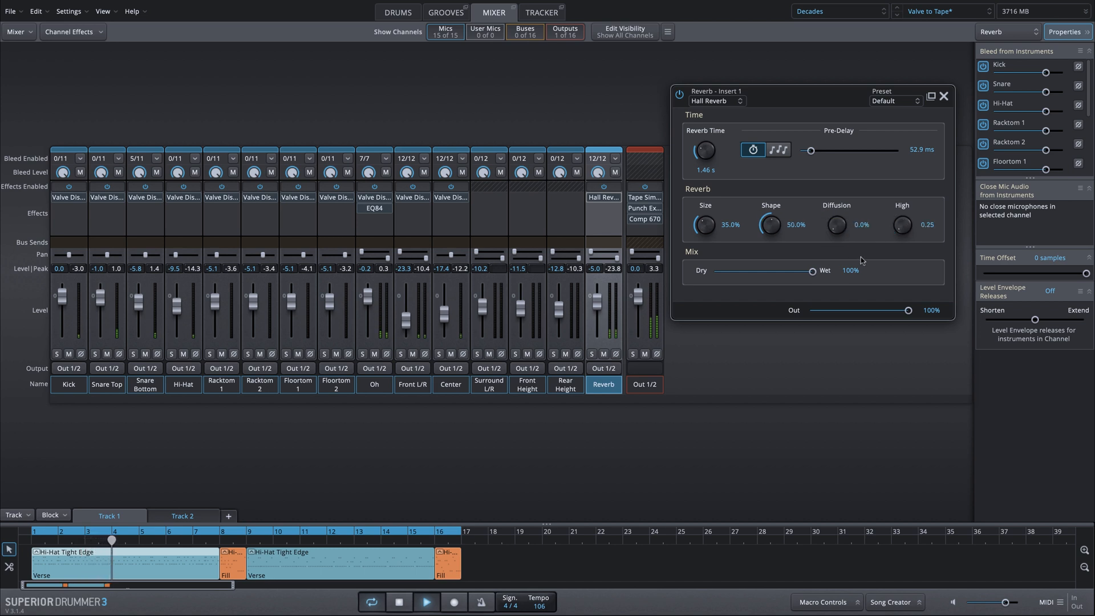
pyautogui.moveTo(771, 227); pyautogui.dragTo(764, 243)
pyautogui.moveTo(809, 274); pyautogui.dragTo(756, 279)
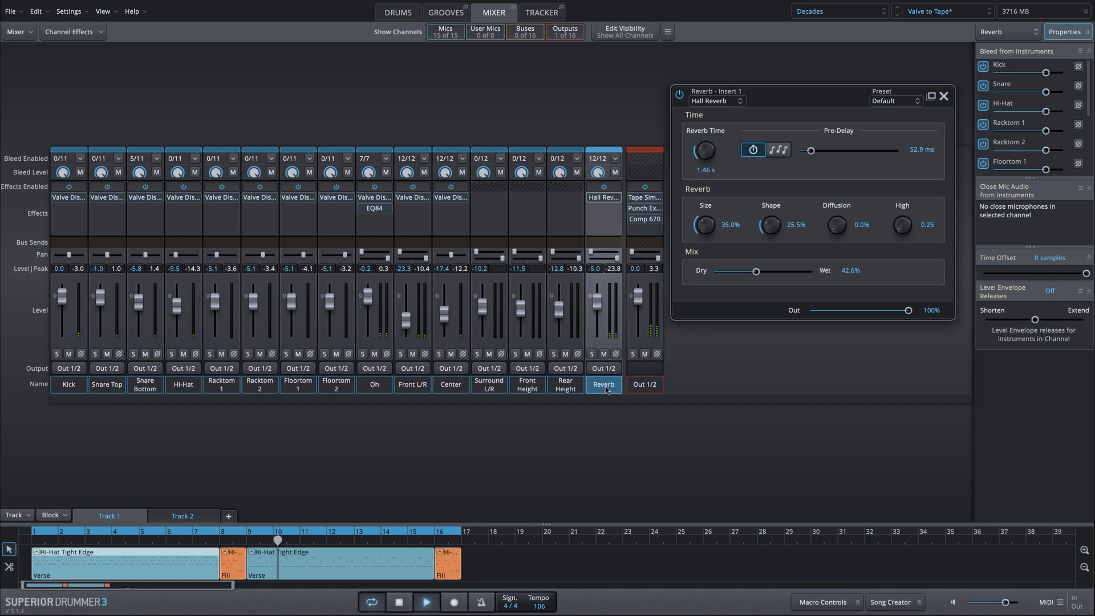
# Shorten the Reverb channel's envelope releases to 13.6%, raise its level to 0.0 dB, set the Hall Reverb mix to 69.0% and stop playback.
pyautogui.moveTo(1035, 319); pyautogui.dragTo(1019, 320)
pyautogui.moveTo(594, 304); pyautogui.dragTo(593, 298)
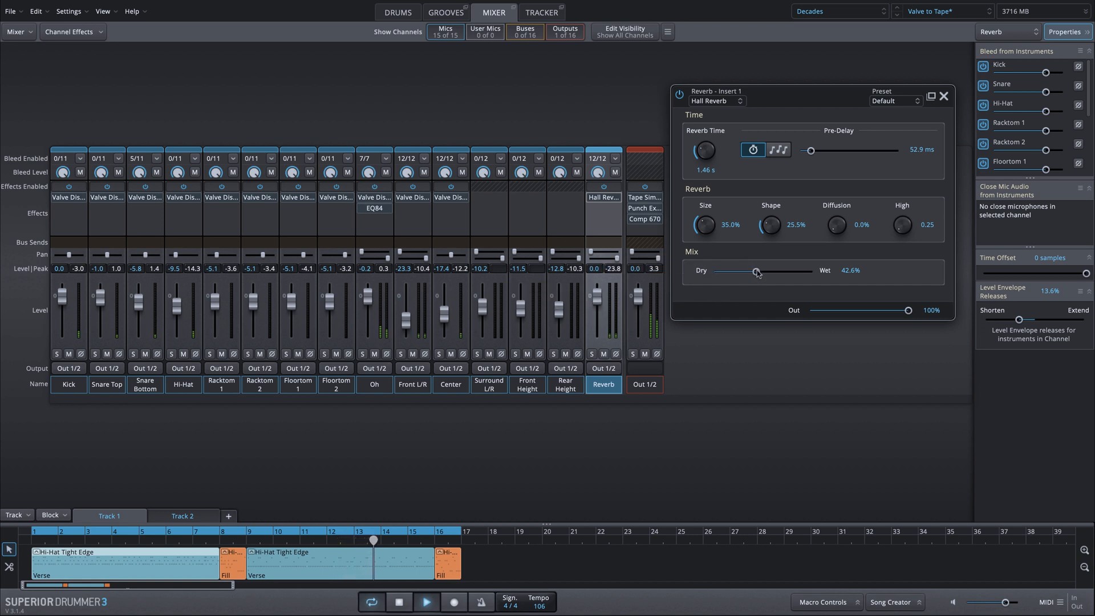
pyautogui.moveTo(756, 271); pyautogui.dragTo(783, 274)
pyautogui.press('space')
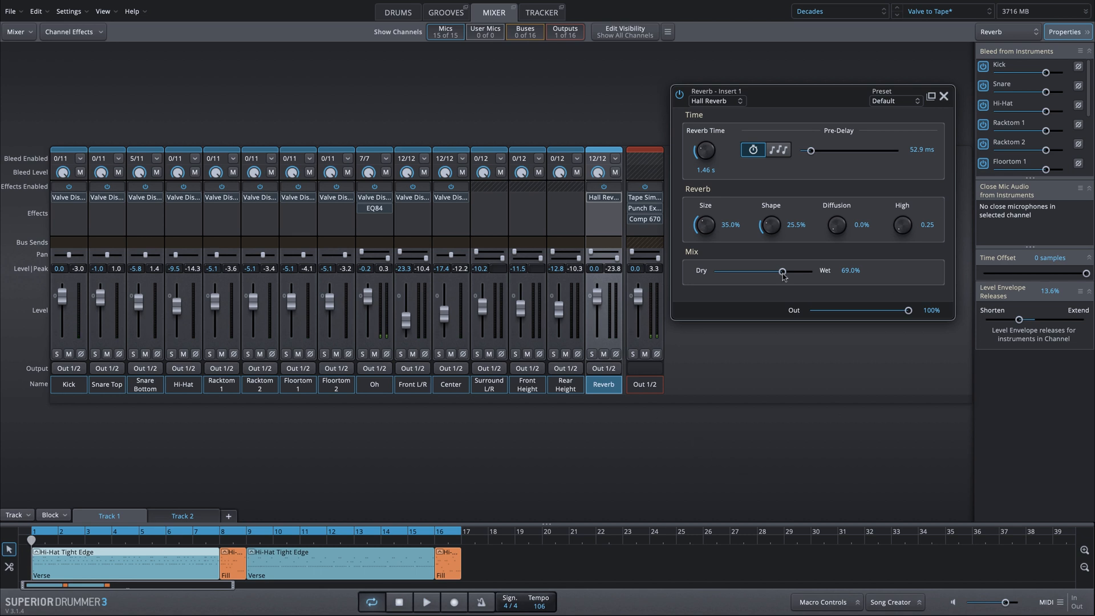
# Sweep the Hall Reverb mix down to dry and back to a roughly even blend, and close the effect's window.
pyautogui.moveTo(776, 274); pyautogui.dragTo(774, 279)
pyautogui.moveTo(1020, 322)
pyautogui.moveTo(774, 276); pyautogui.dragTo(708, 280)
pyautogui.moveTo(720, 271); pyautogui.dragTo(767, 272)
pyautogui.click(943, 97)
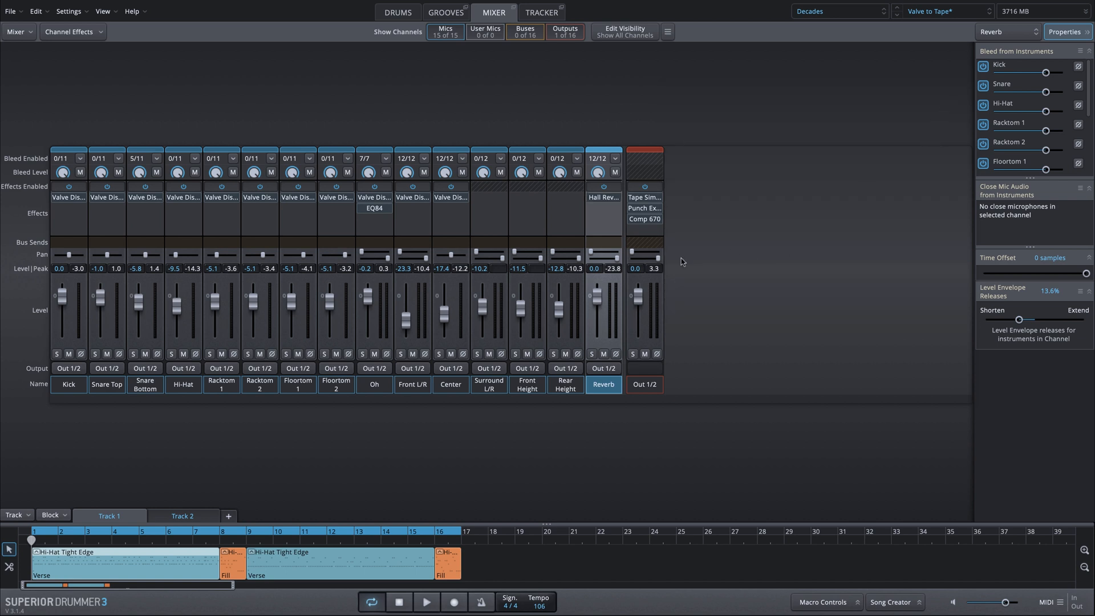